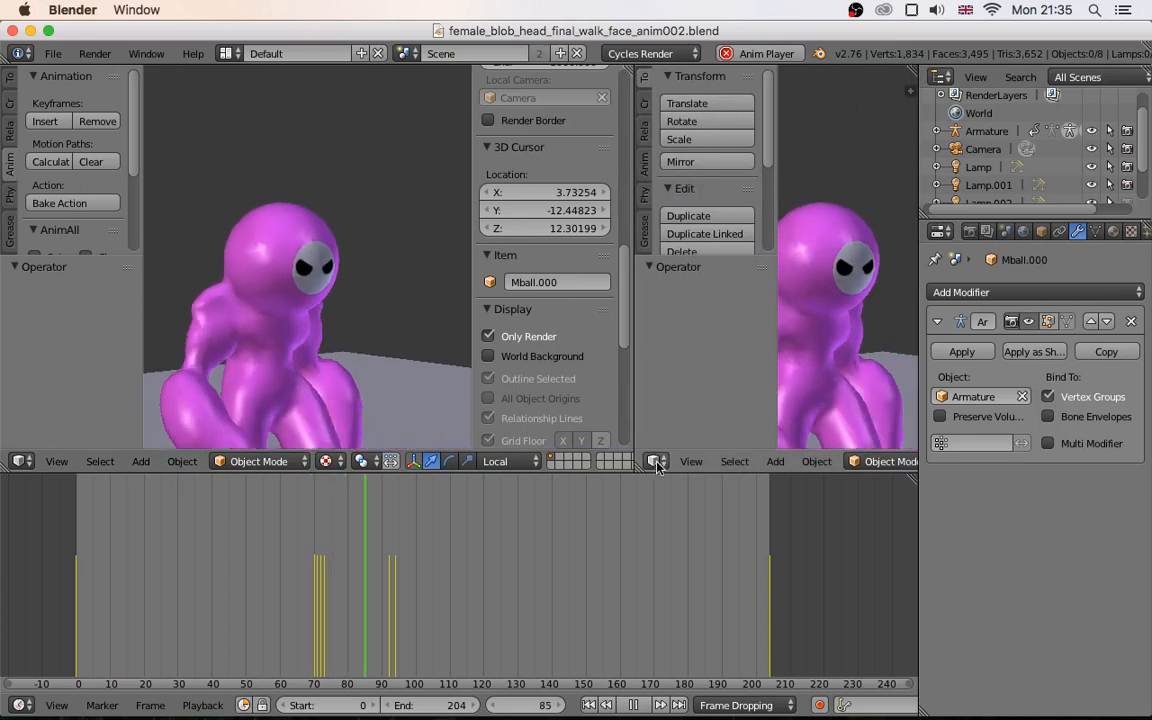
Step: Switch the second 3D view to the UV/Image Editor and display the whole "face" image in it
click(656, 460)
click(681, 326)
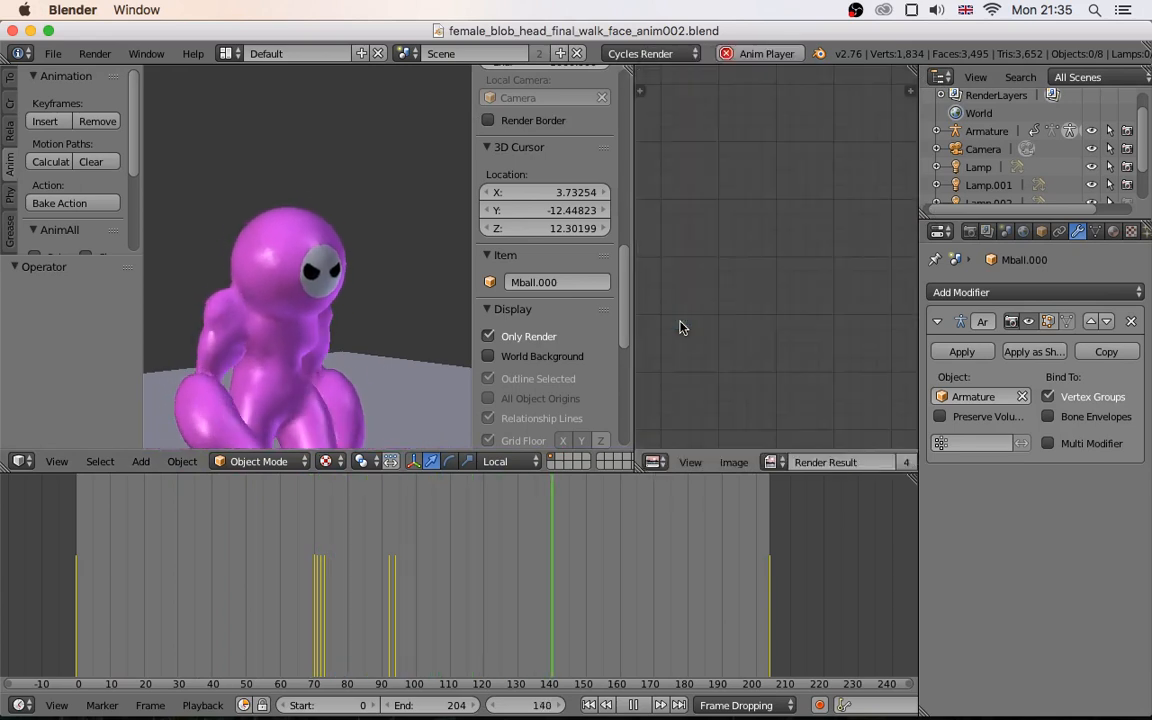
click(735, 463)
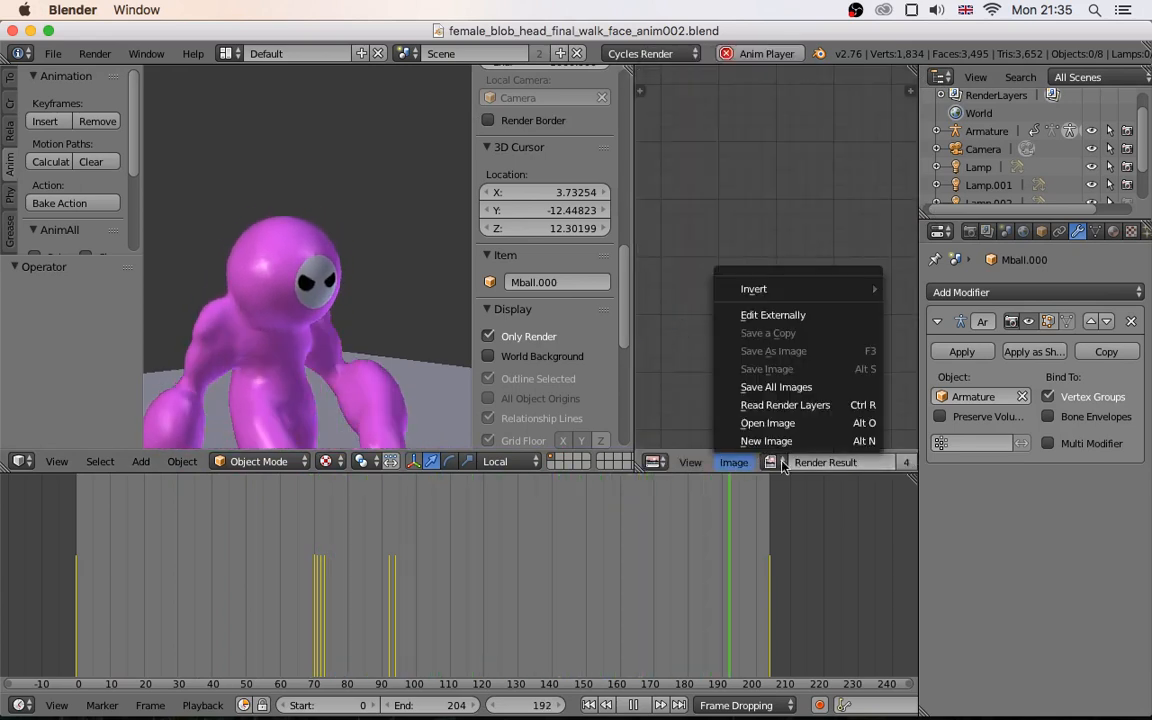
click(775, 462)
click(800, 490)
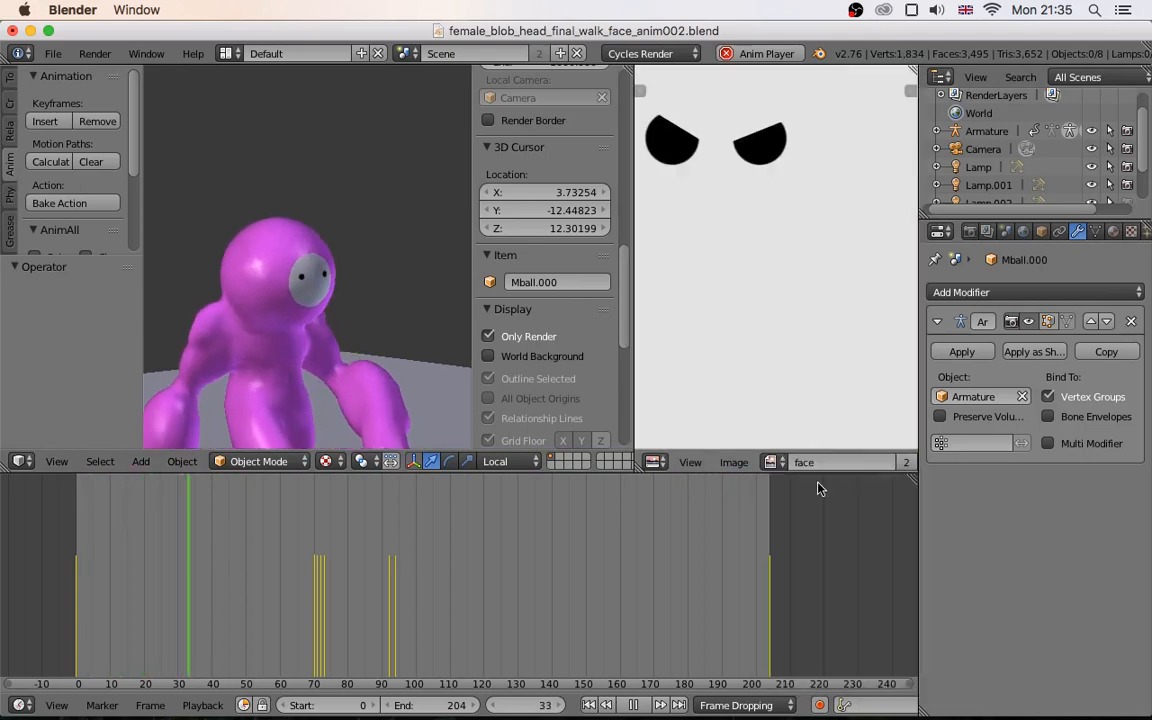
scroll(740, 217, down, 2)
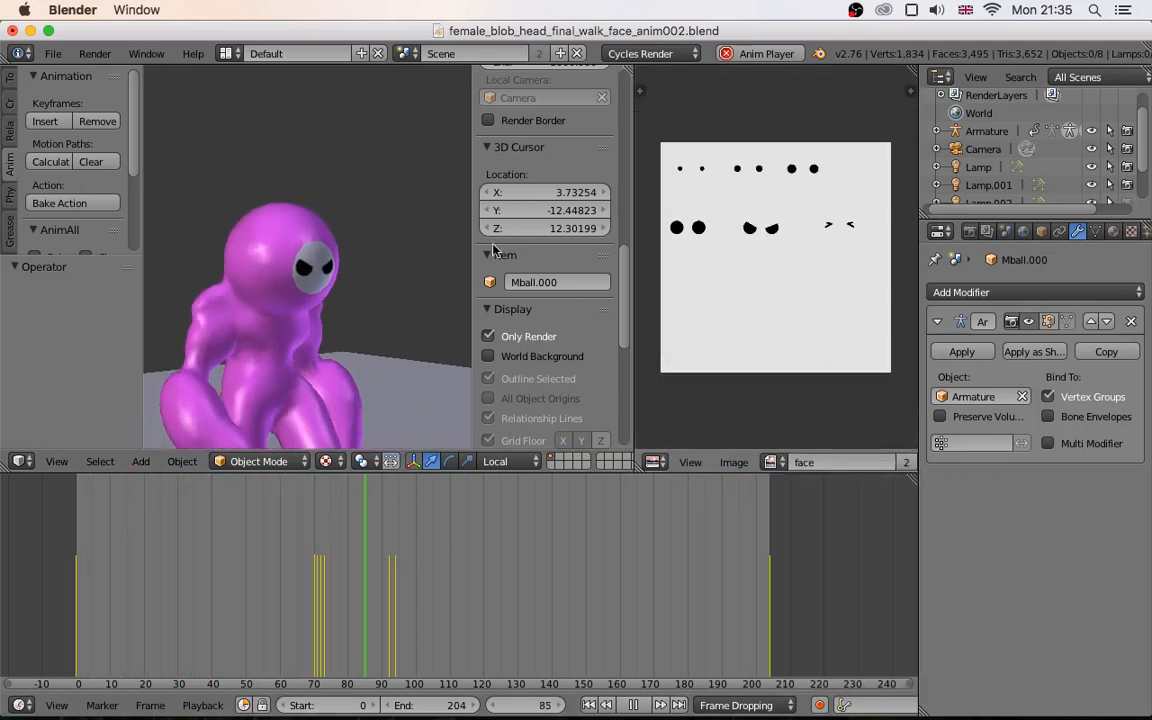
Step: Stop the animation playback and put the blob character mesh into Edit Mode
key(alt+a)
click(259, 461)
click(259, 420)
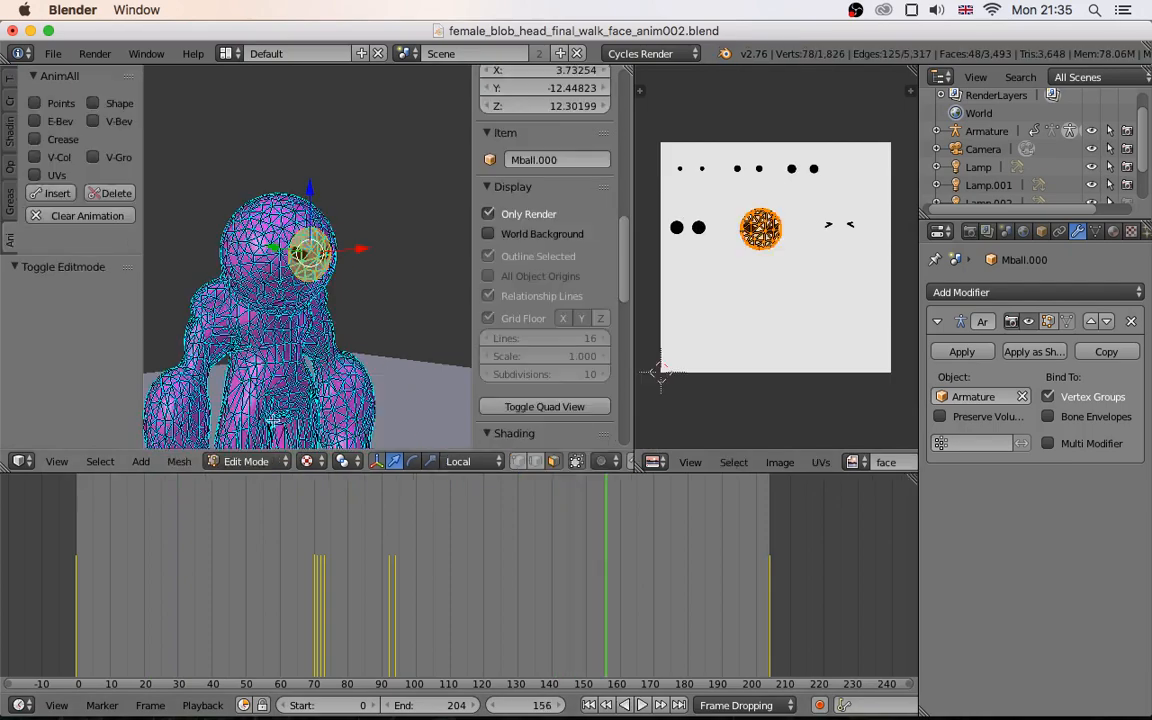
Step: Frame the selected face patch and try moving its UVs over other eye drawings on the face image
key(KP_Decimal)
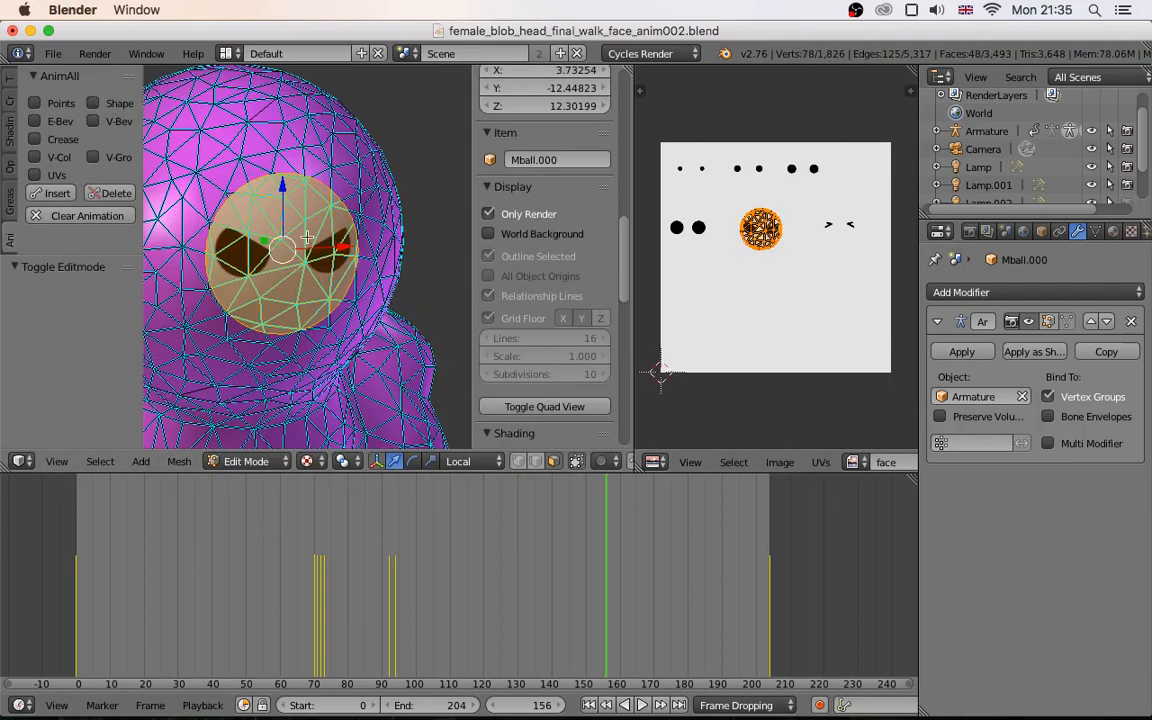
mouse_move(233, 254)
middle_down()
mouse_move(290, 256)
mouse_move(243, 256)
middle_up()
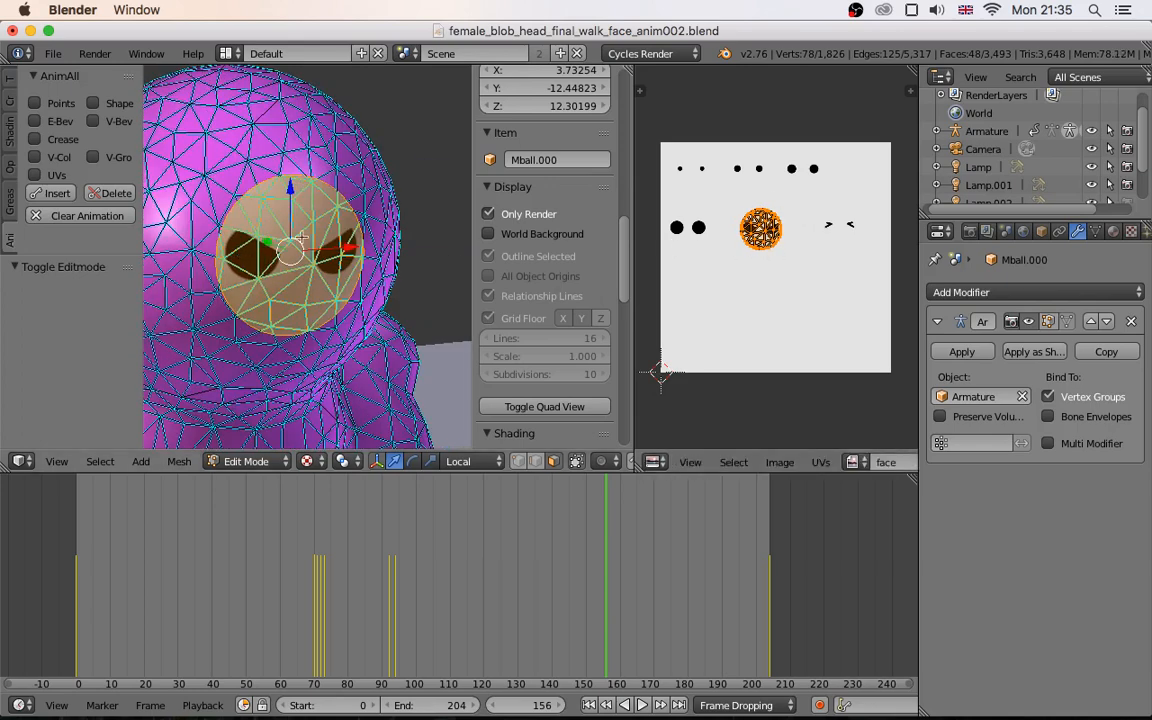
key(g)
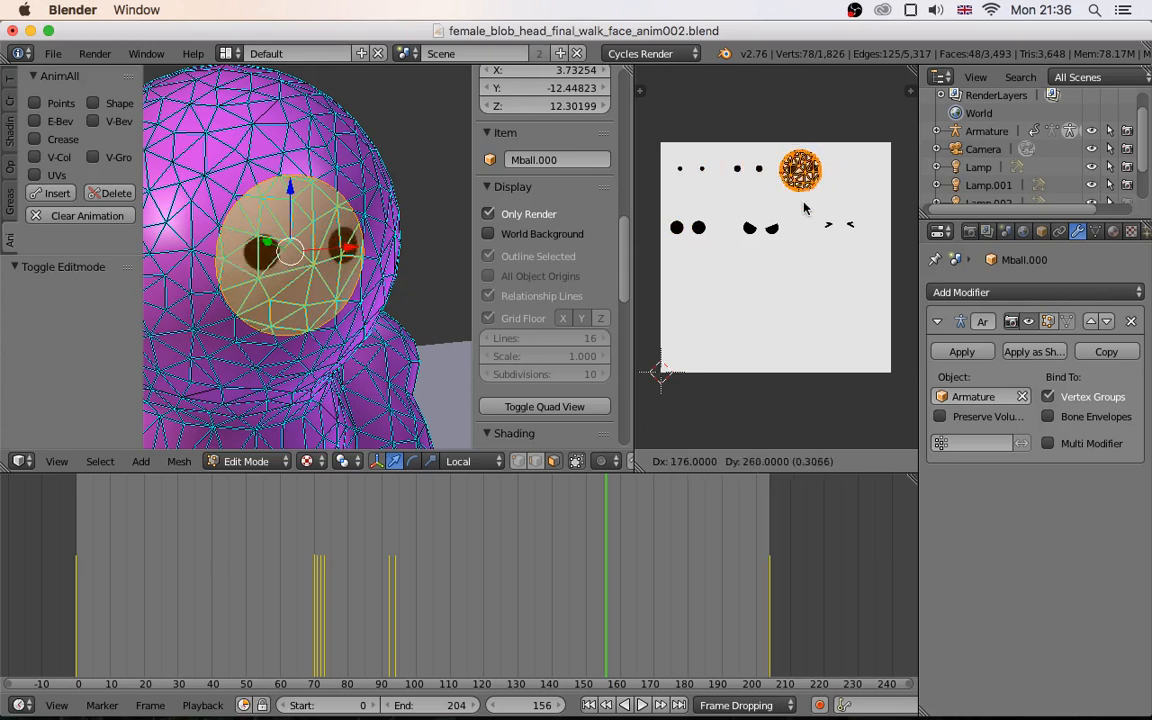
click(763, 265)
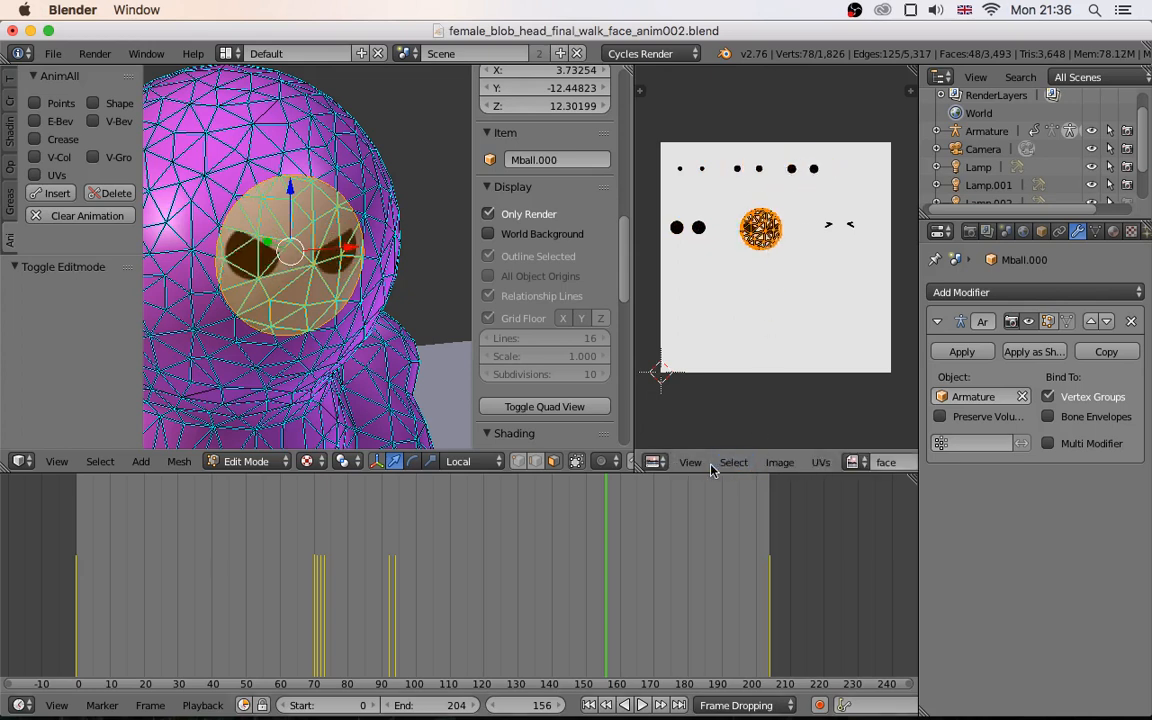
Step: Switch to Chrome, review the M3 animation criterion in the 3D character modelling PDF, and return to Blender
mouse_move(818, 705)
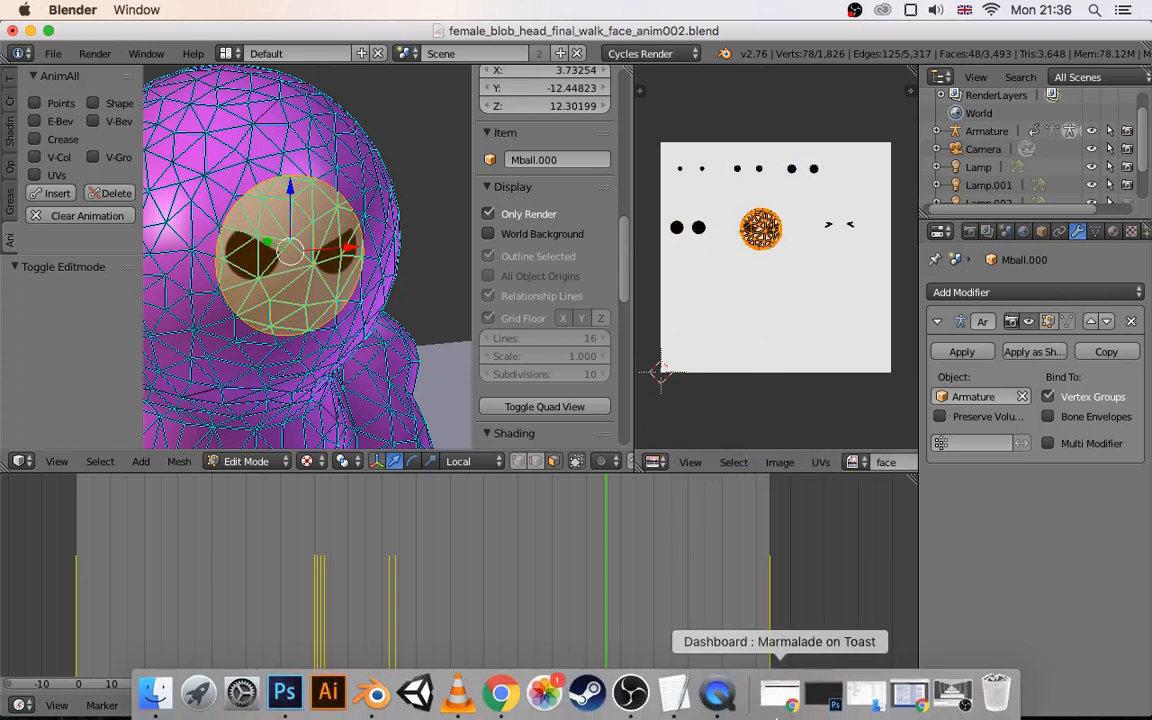
click(905, 697)
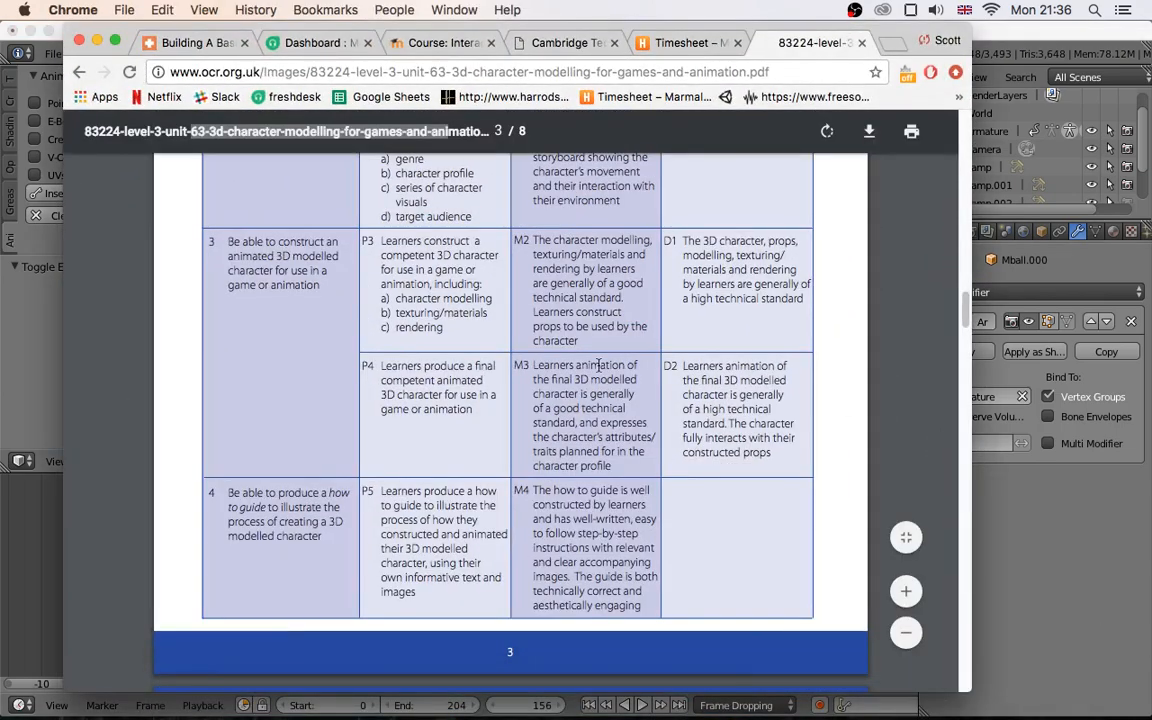
drag(533, 364, 600, 438)
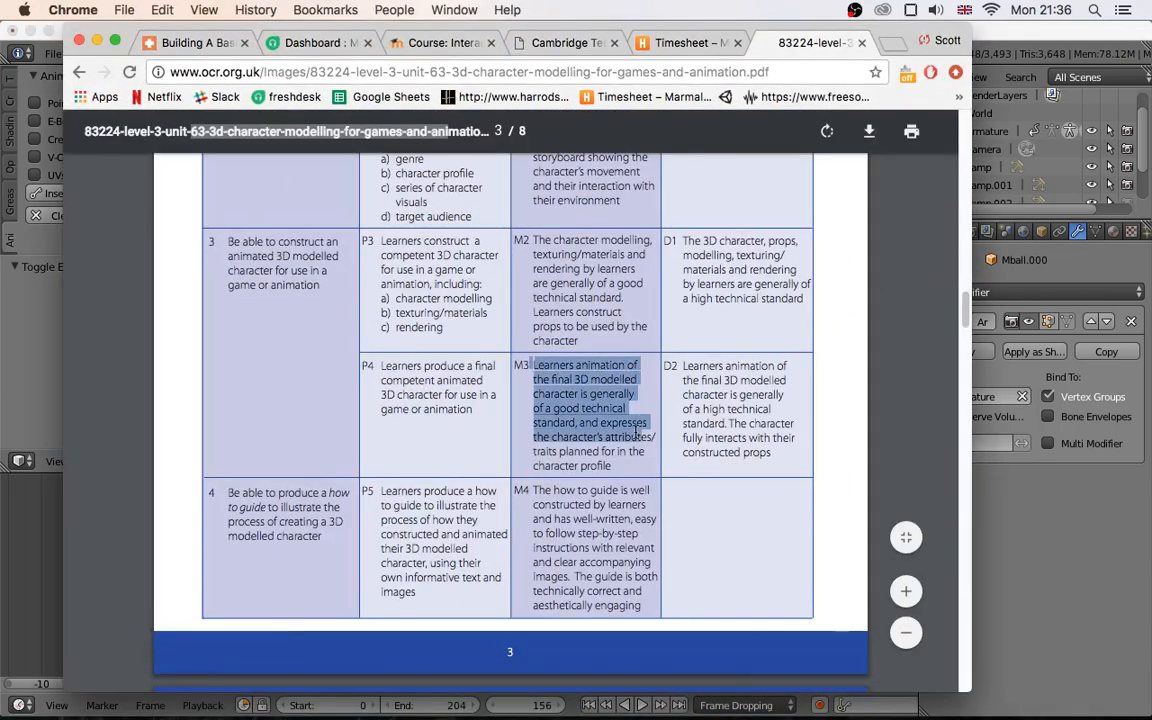
click(611, 423)
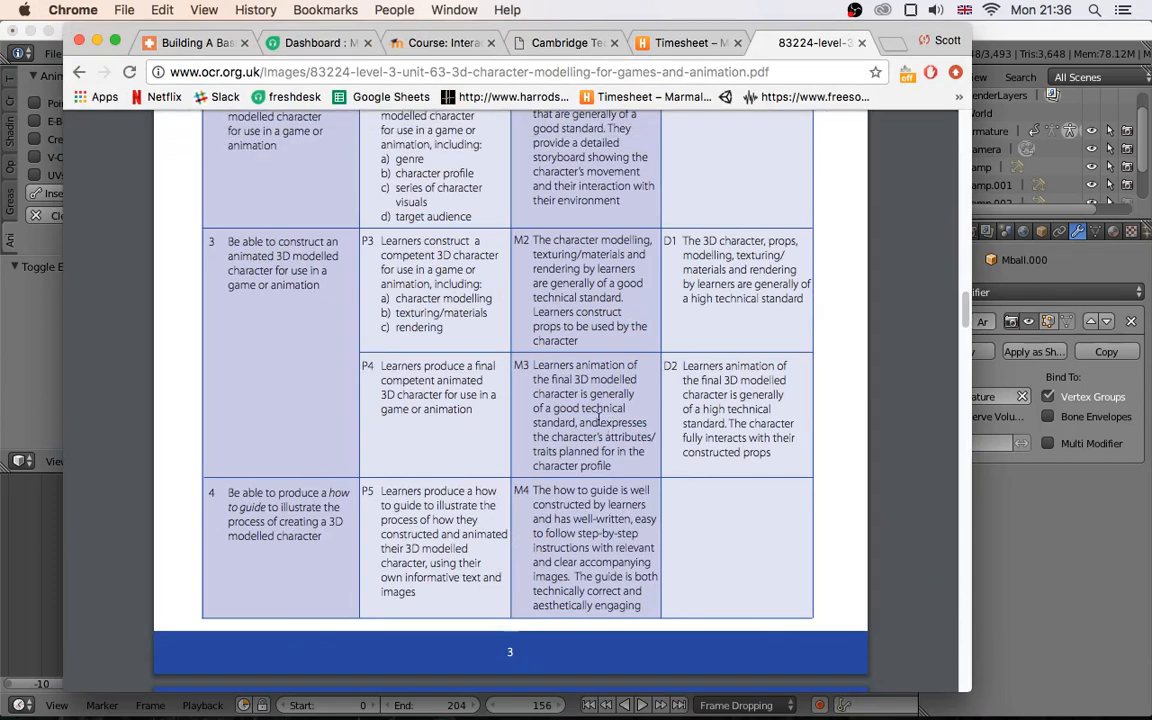
drag(599, 420, 653, 455)
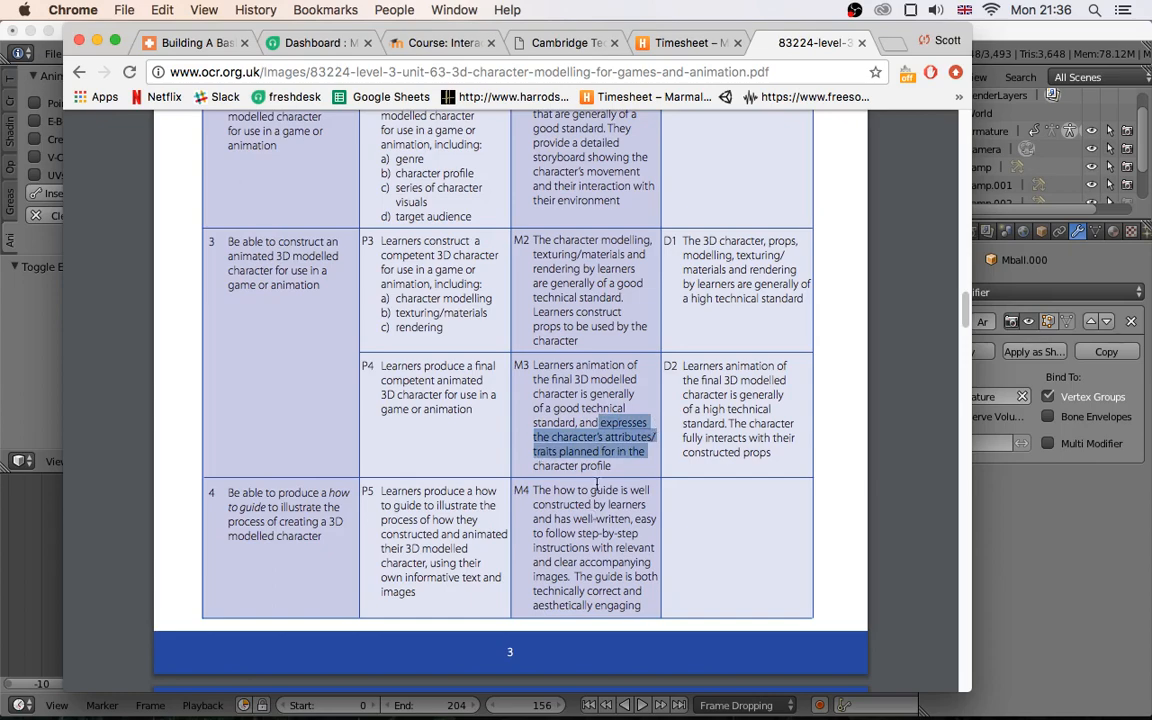
click(97, 41)
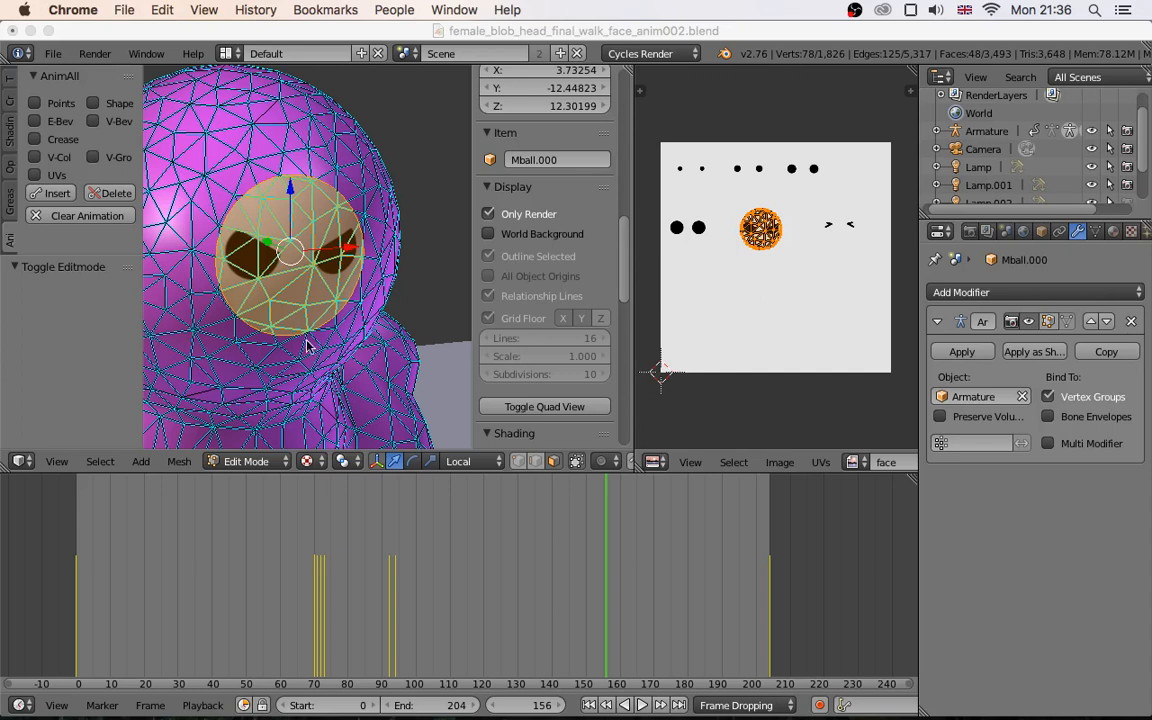
click(331, 30)
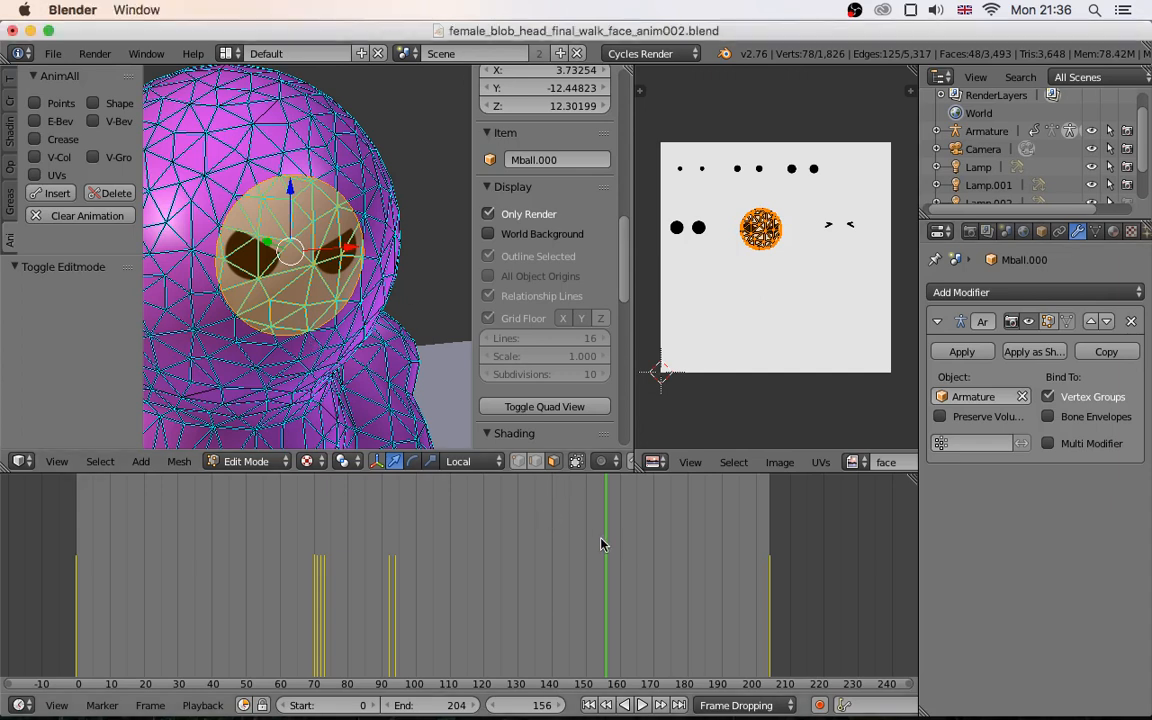
Step: Start a new default scene and widen the properties area beside the 3D view
scroll(355, 408, down, 2)
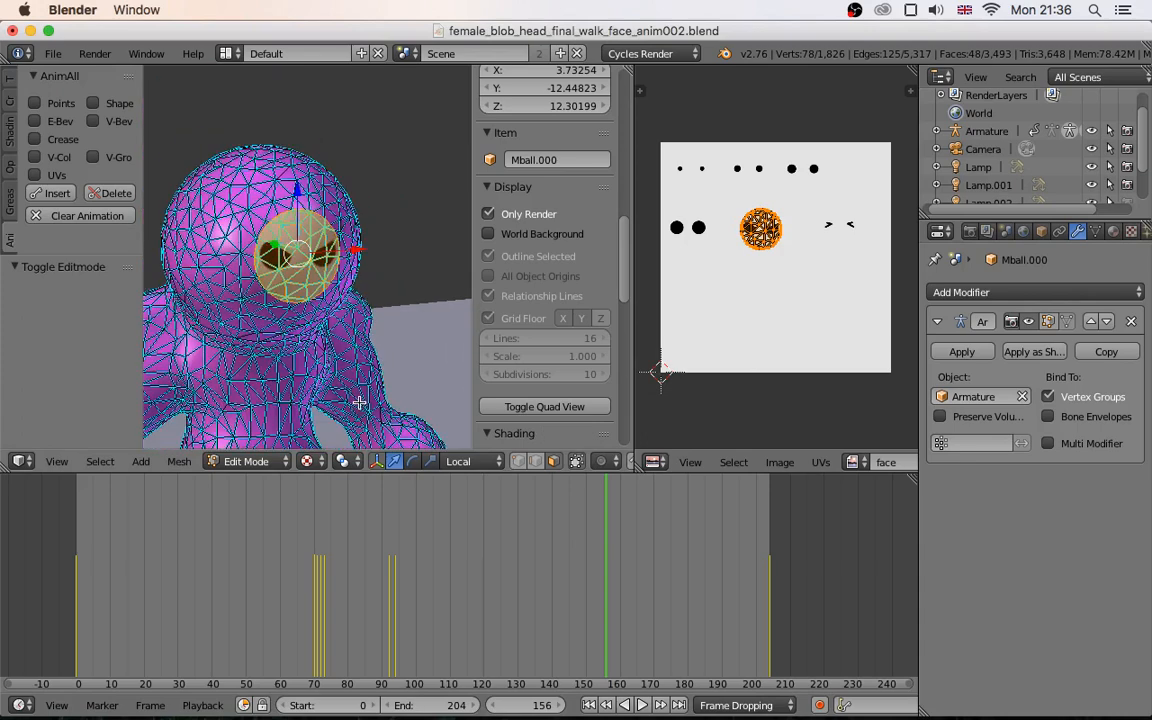
click(52, 54)
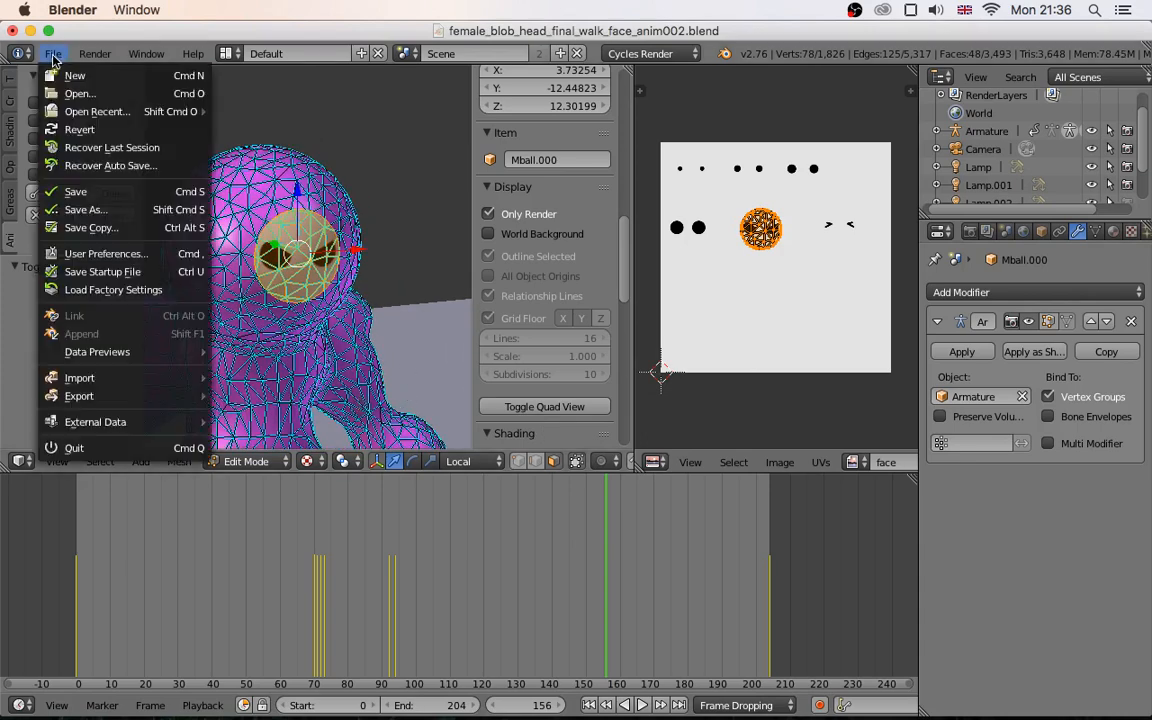
click(46, 76)
click(54, 92)
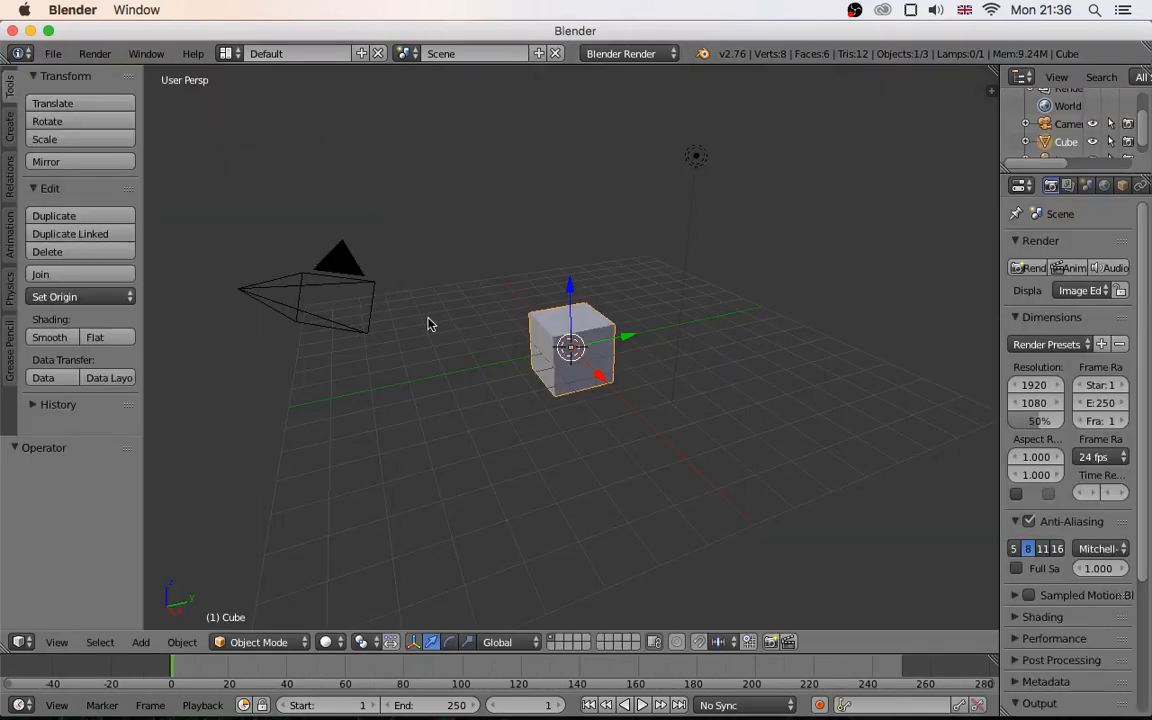
drag(997, 267, 836, 268)
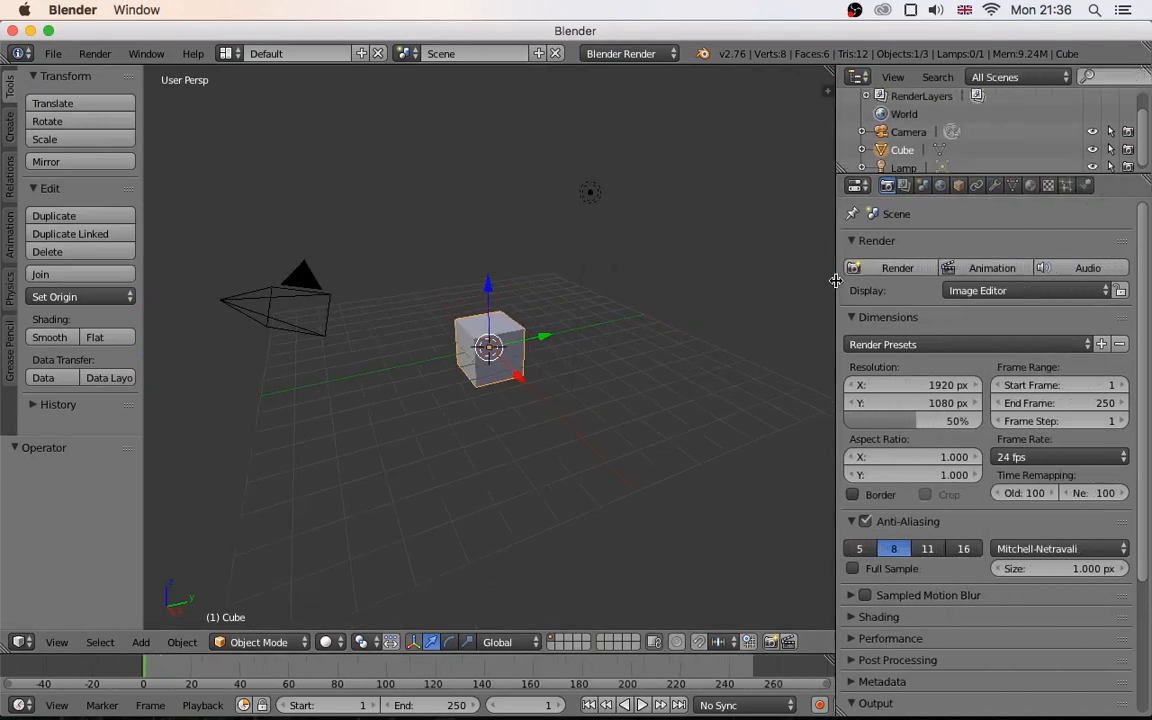
Step: Set the diffuse colour of the default cube's material to a golden yellow
click(1031, 186)
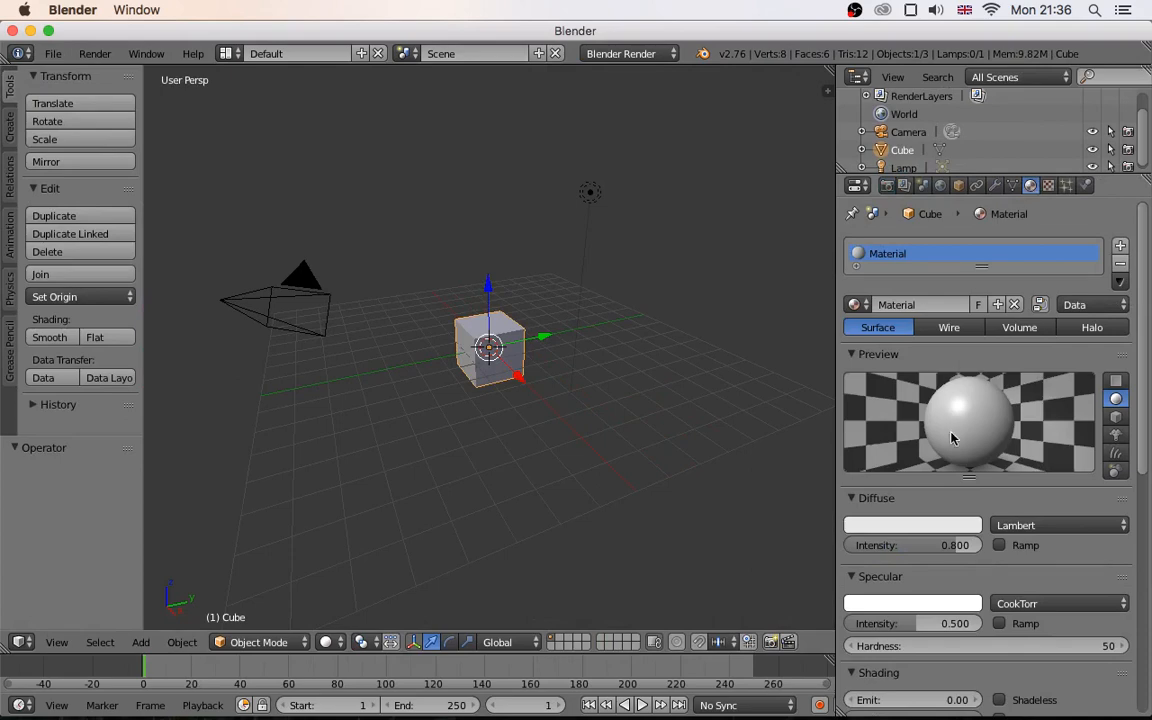
click(895, 528)
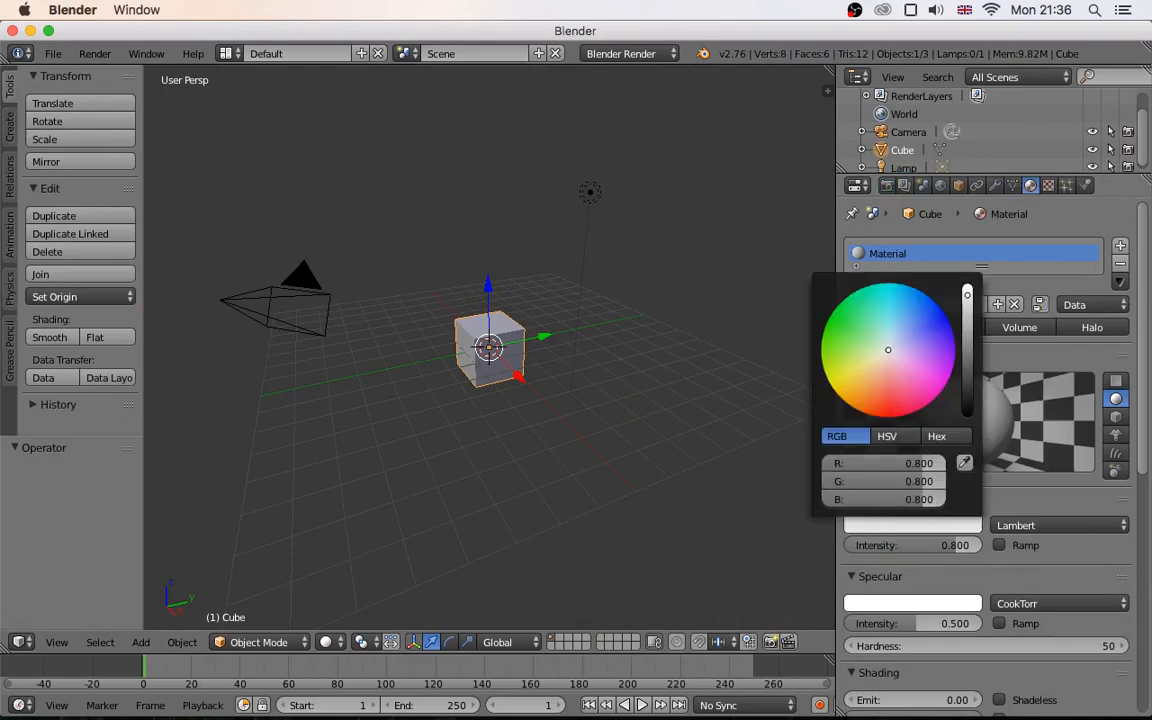
click(862, 372)
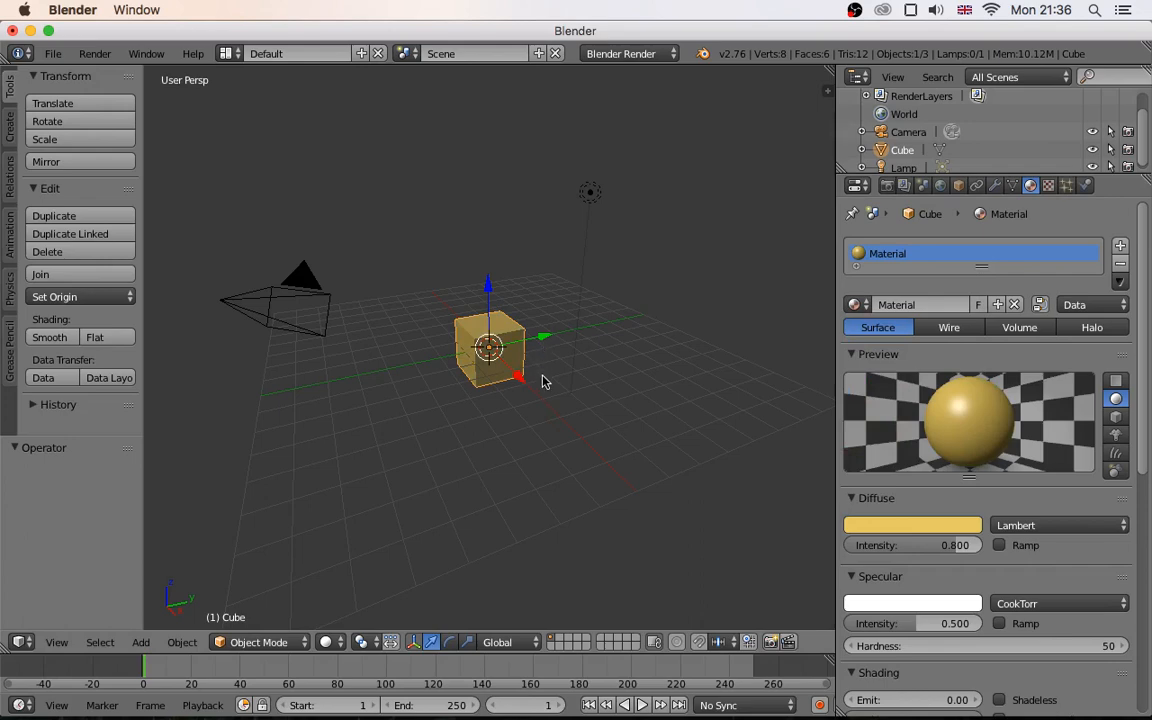
Step: Examine the coloured cube up close, from the front and from several other angles
middle_drag(543, 381, 468, 334)
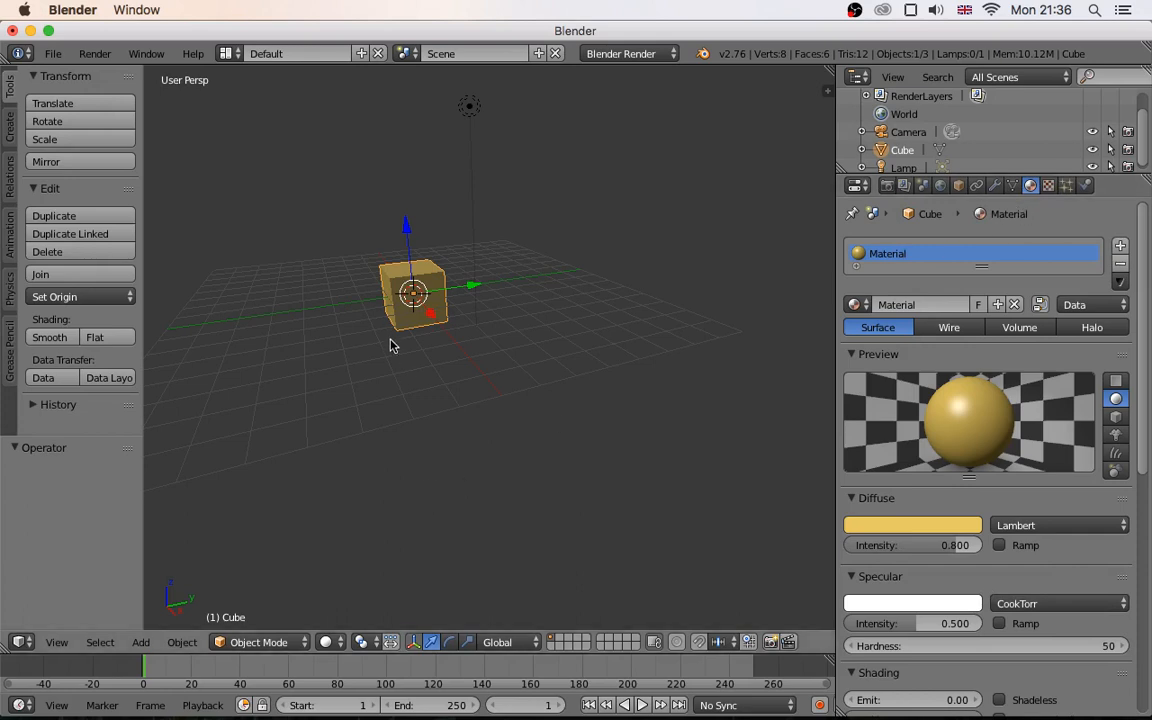
middle_drag(389, 314, 426, 325)
scroll(425, 312, up, 5)
scroll(520, 440, down, 5)
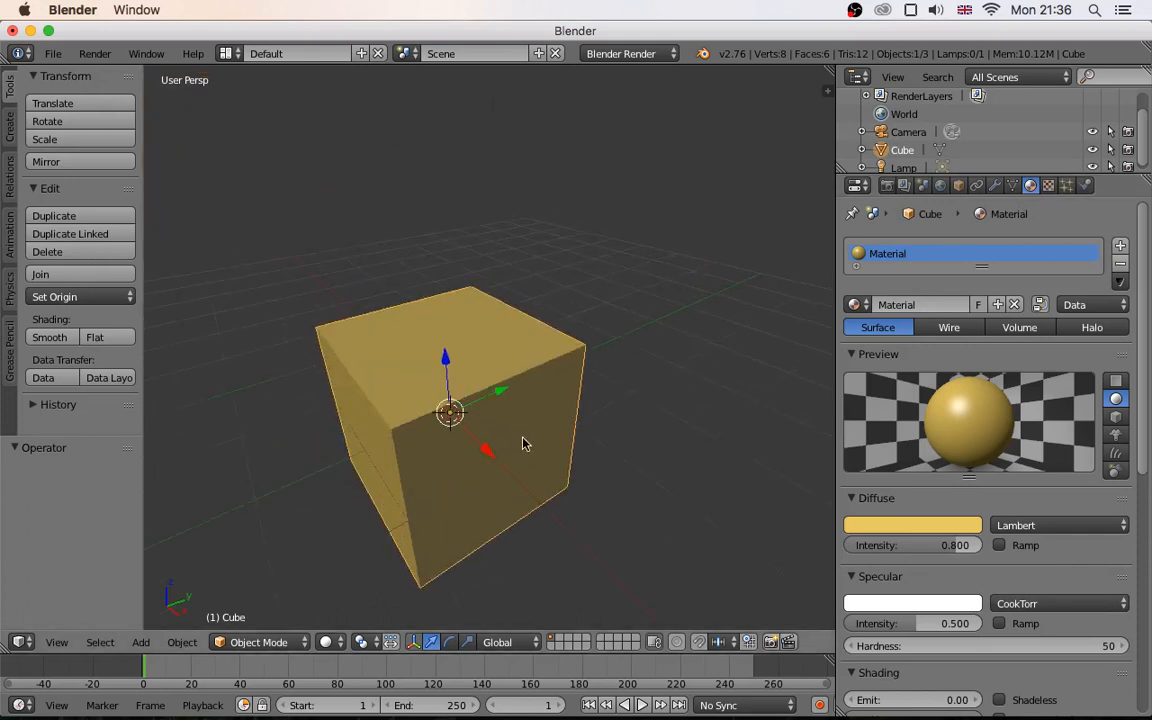
middle_drag(524, 442, 463, 352)
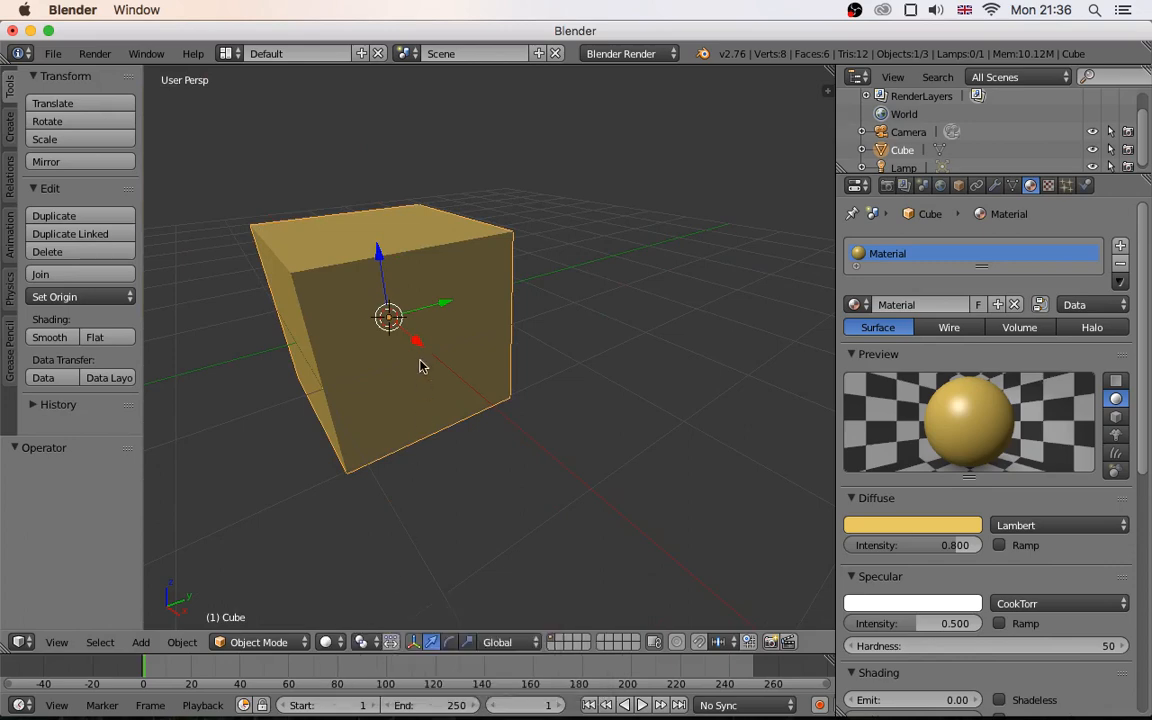
key(KP_1)
scroll(366, 277, up, 2)
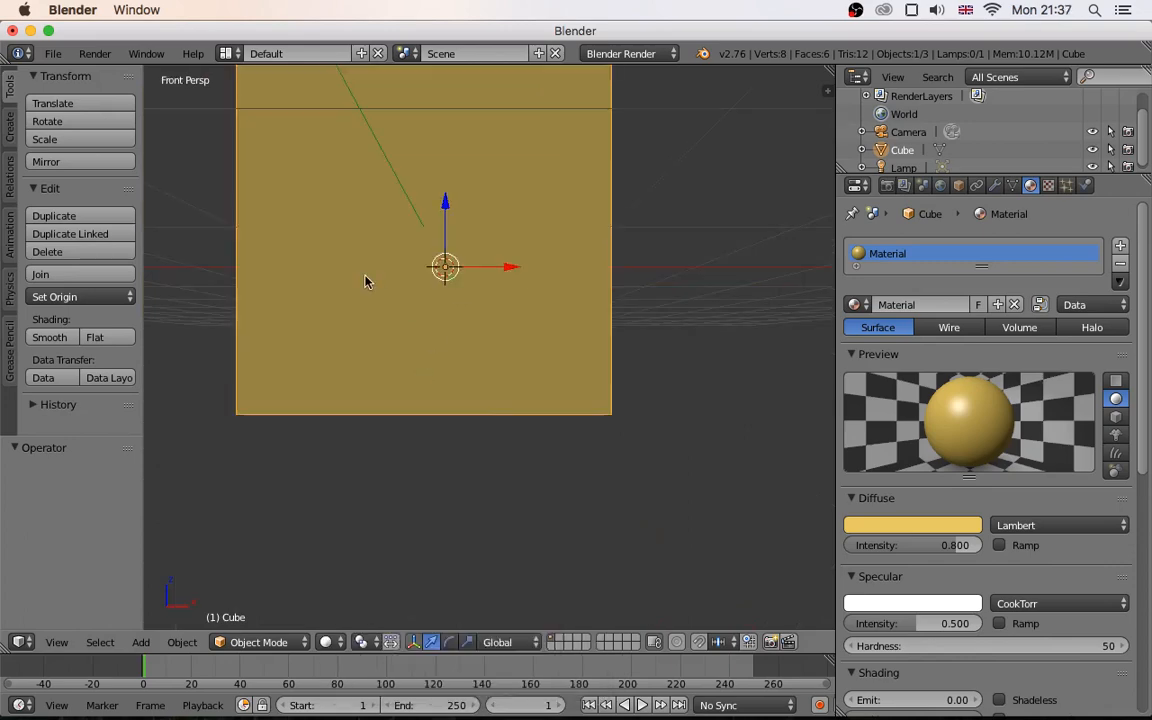
middle_drag(365, 276, 458, 340)
scroll(445, 326, down, 4)
Step: Put the cube into Edit Mode with face selection, select only its front face and Unwrap it
click(275, 643)
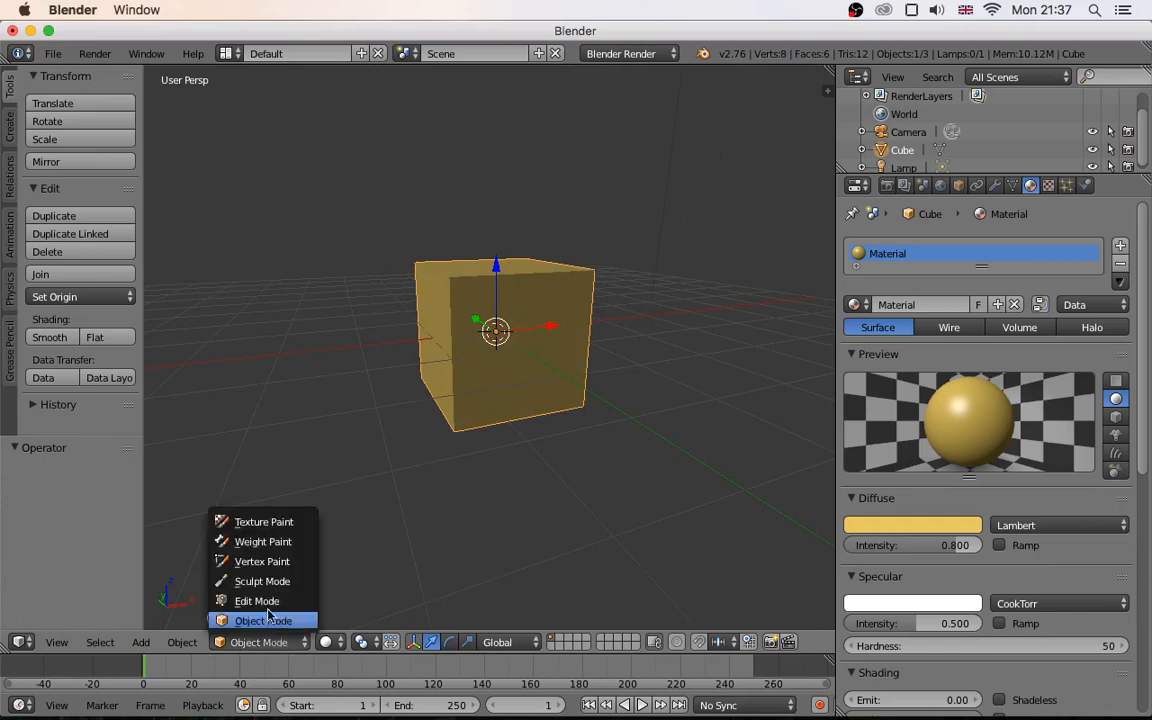
click(272, 594)
click(553, 642)
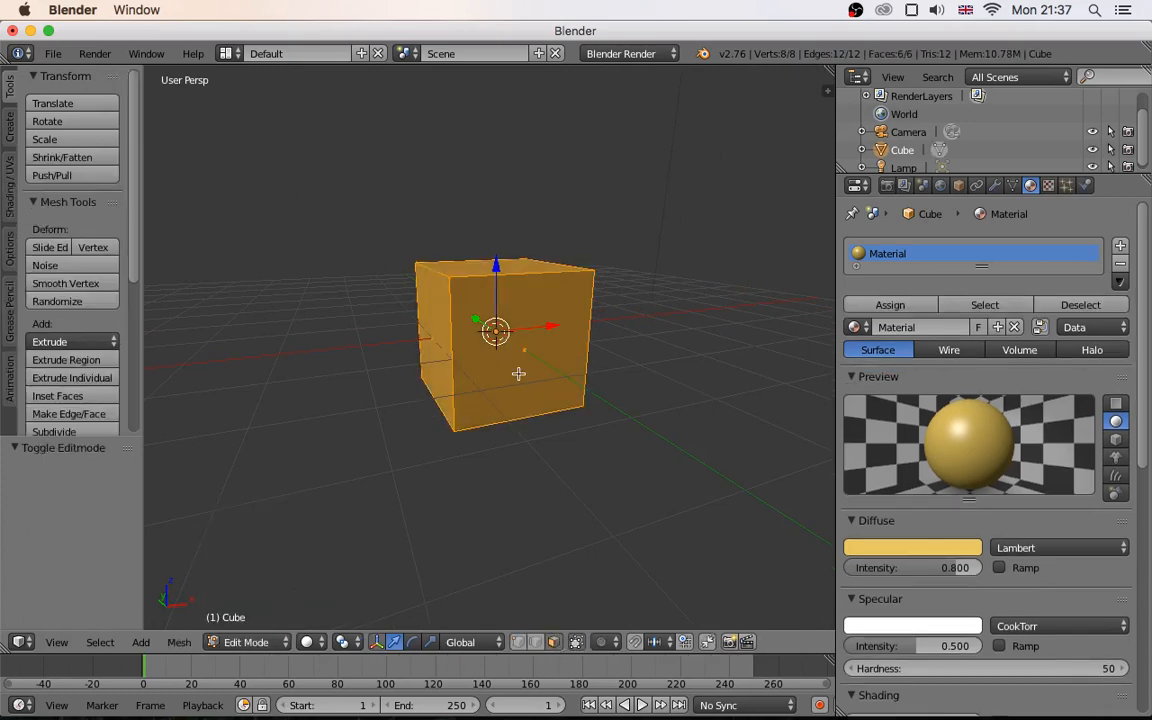
right_click(522, 380)
key(u)
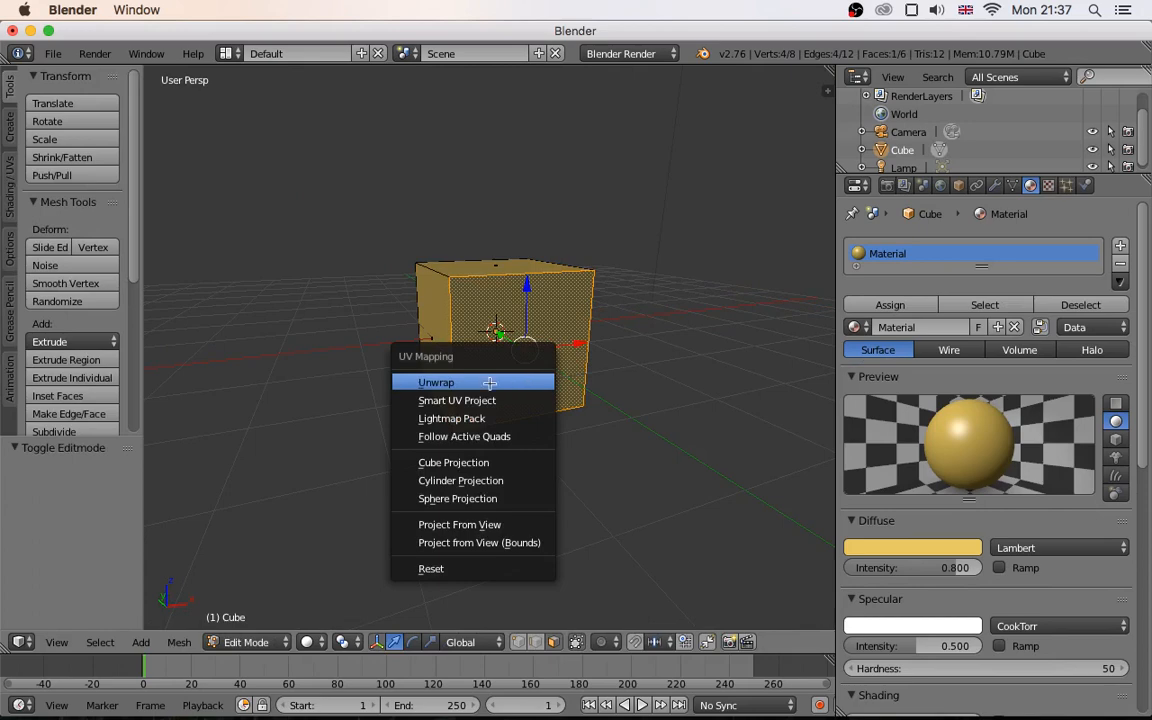
click(490, 383)
Step: Split the 3D view into two side-by-side areas and make the new one a UV/Image Editor
drag(828, 90, 768, 96)
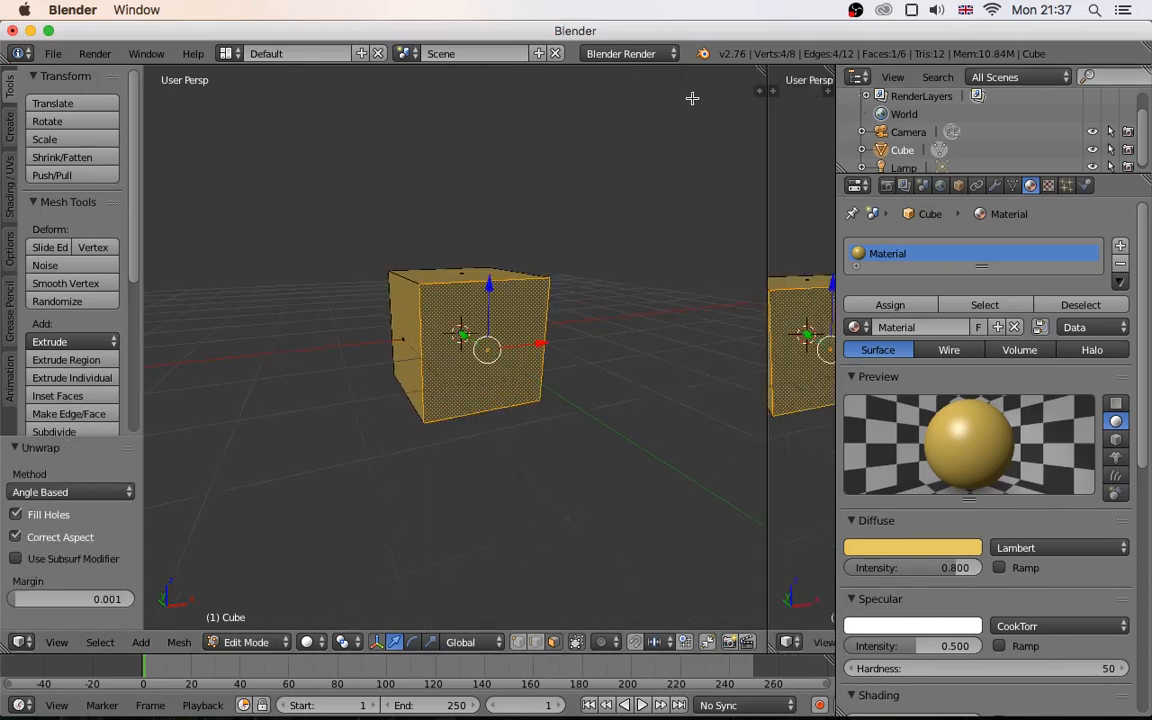
drag(692, 98, 473, 123)
click(490, 642)
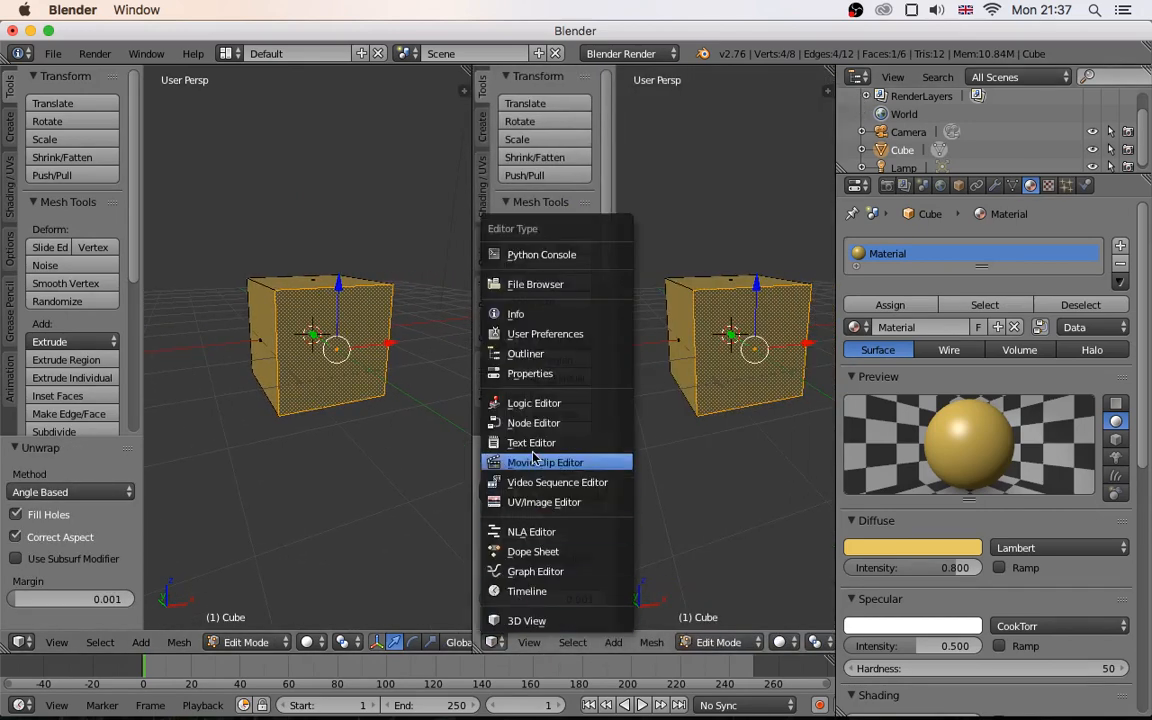
click(540, 502)
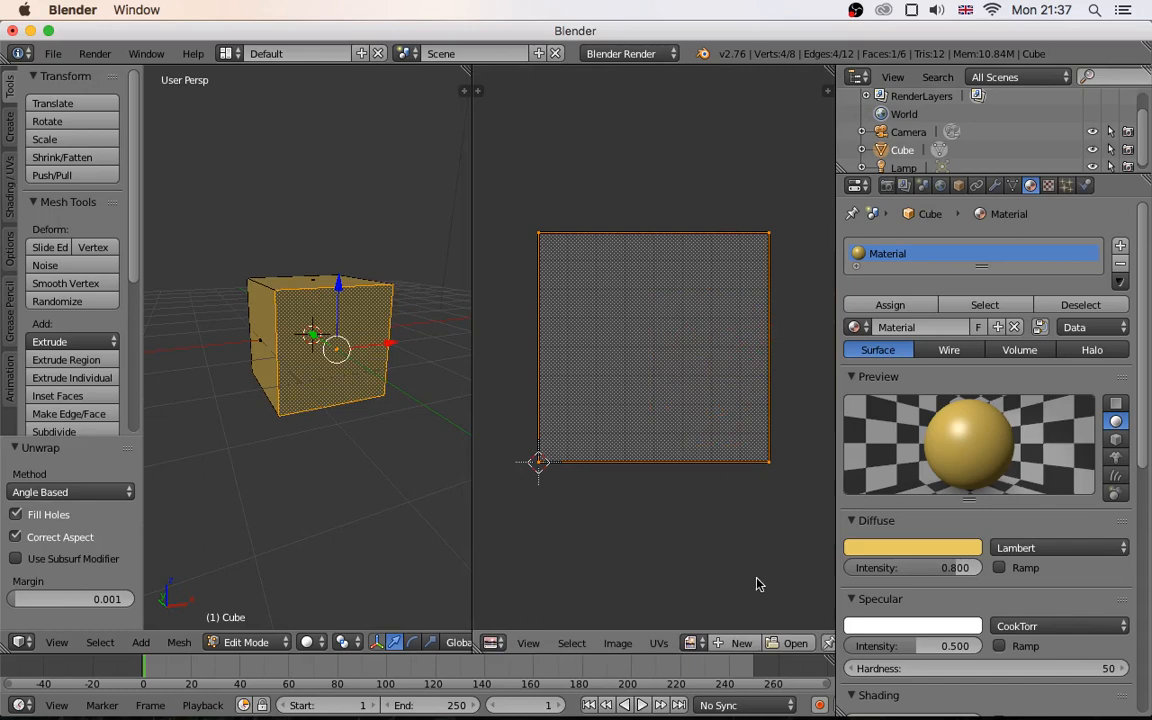
Step: Scale the unwrapped face's UV square to about 0.155 and move it near the upper-right corner of the UV grid
key(s)
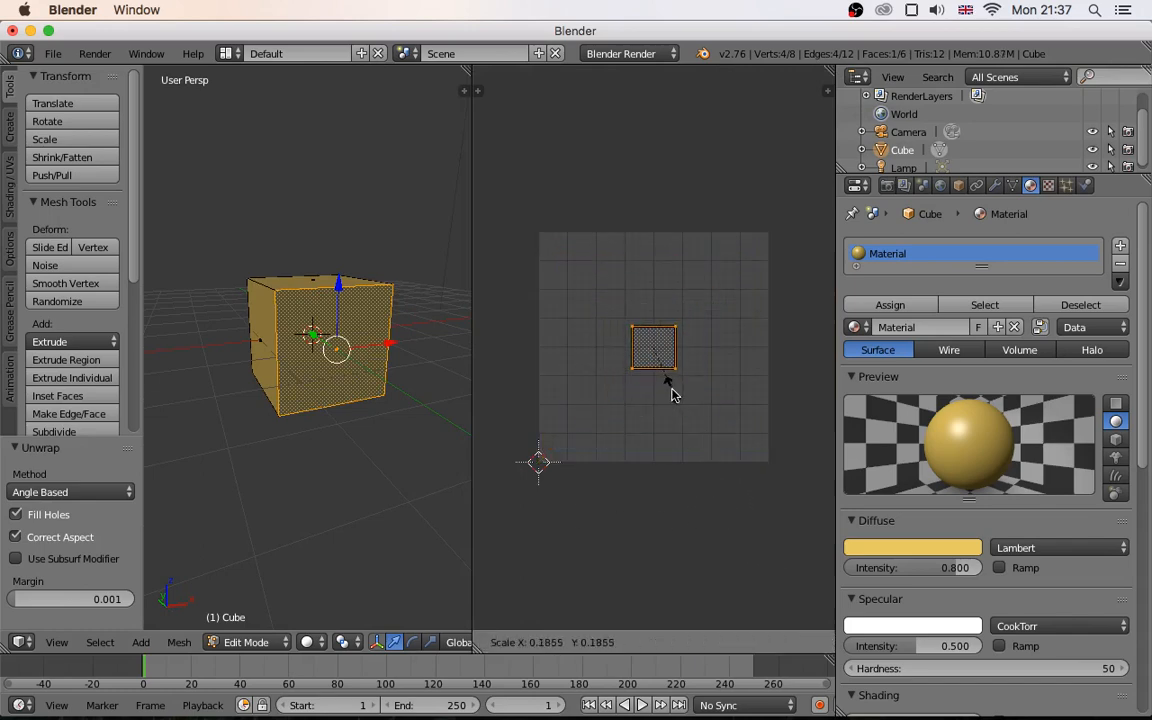
click(667, 388)
key(g)
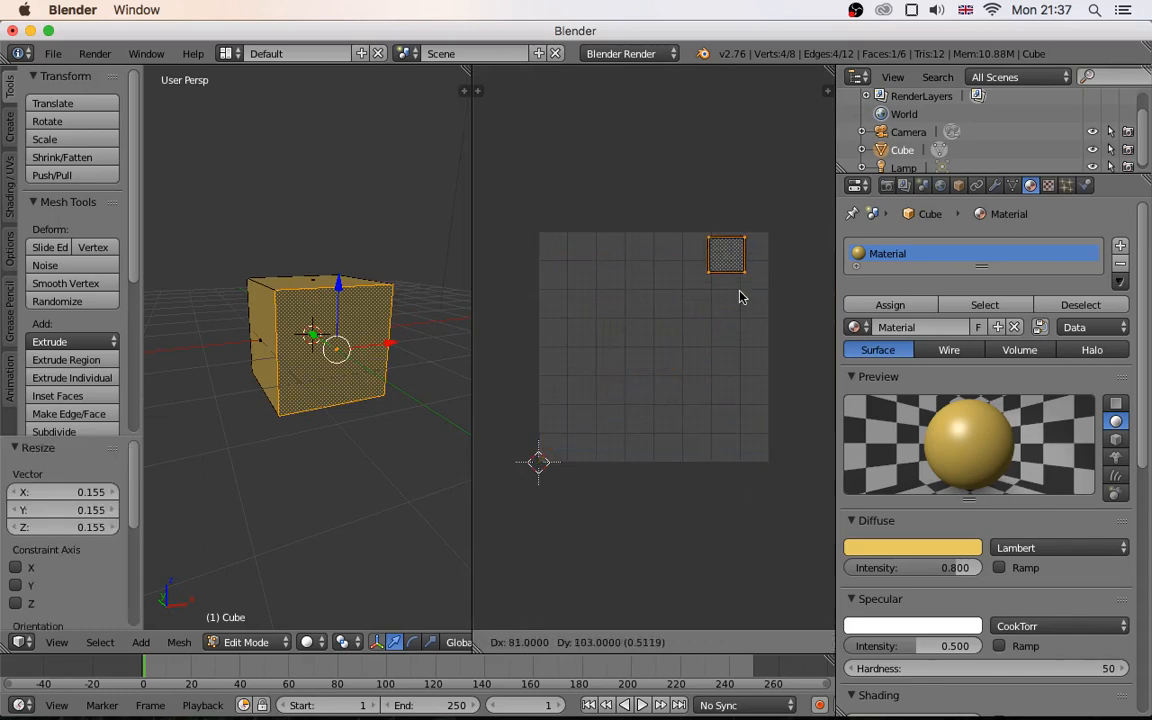
click(747, 309)
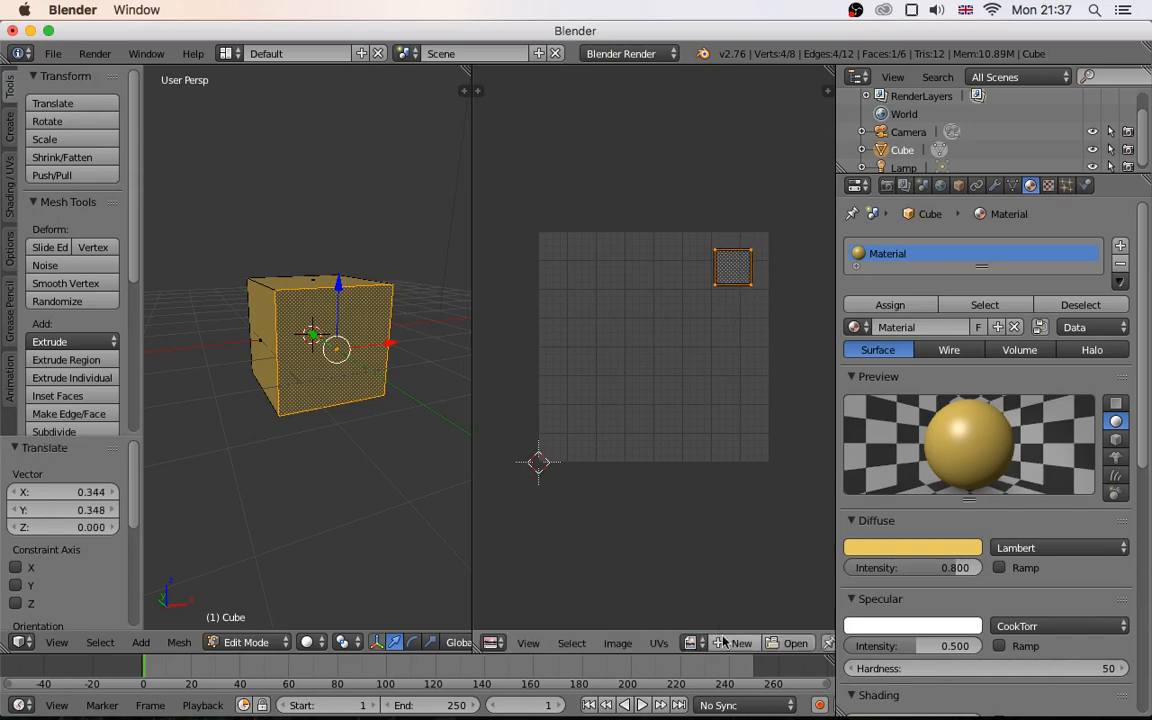
Step: Export the UV layout as face_uv.png to the Desktop
click(658, 642)
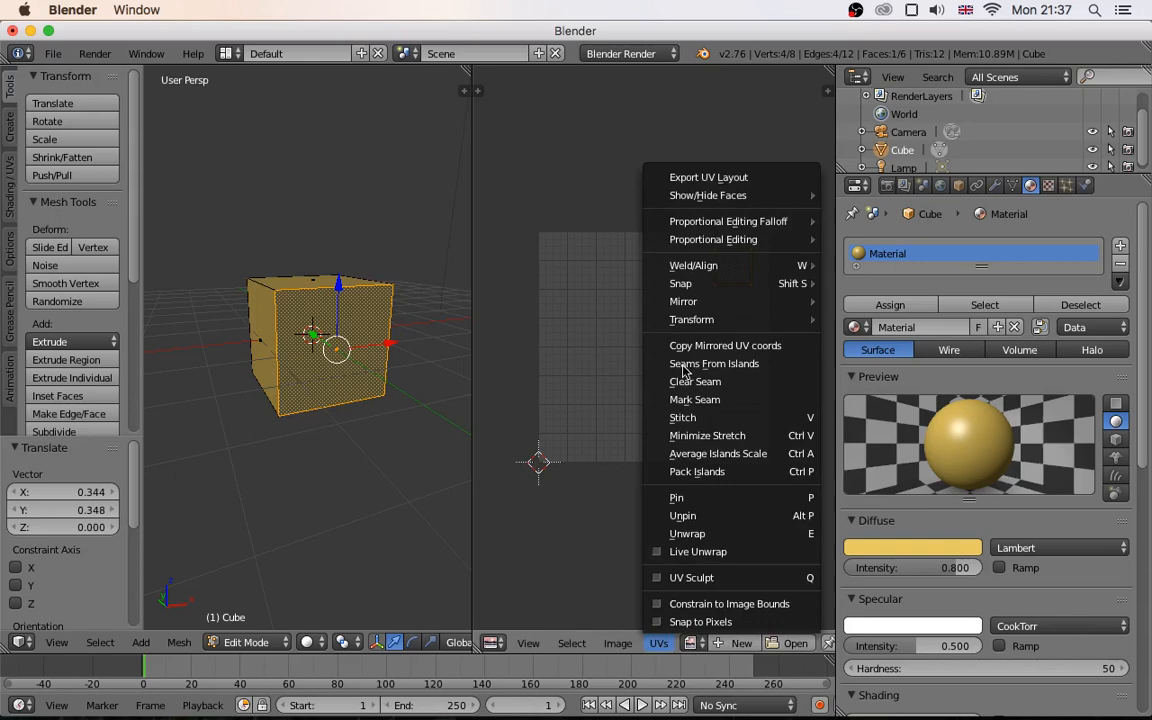
click(706, 178)
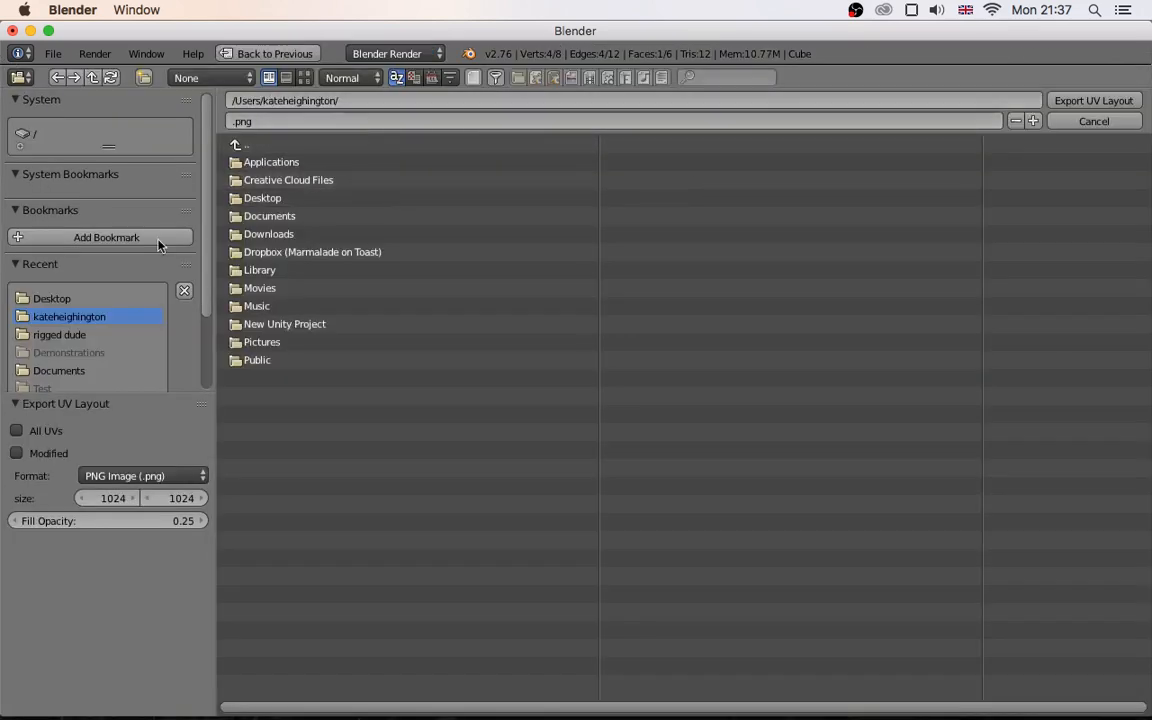
click(82, 300)
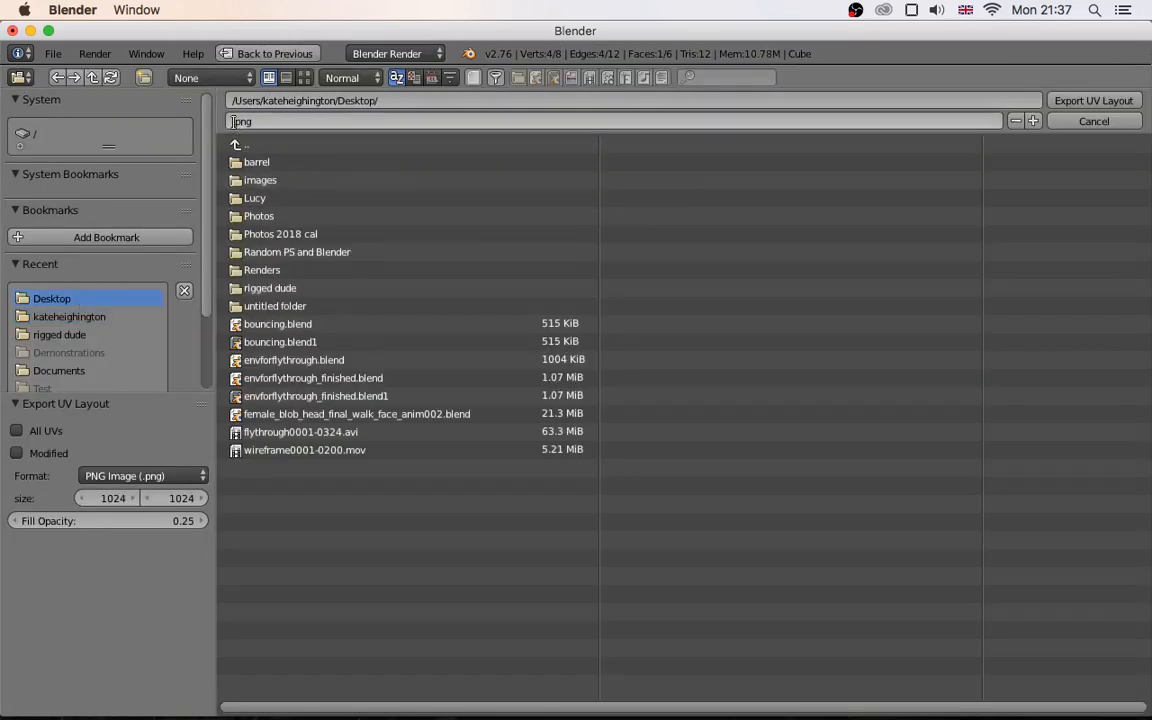
click(231, 121)
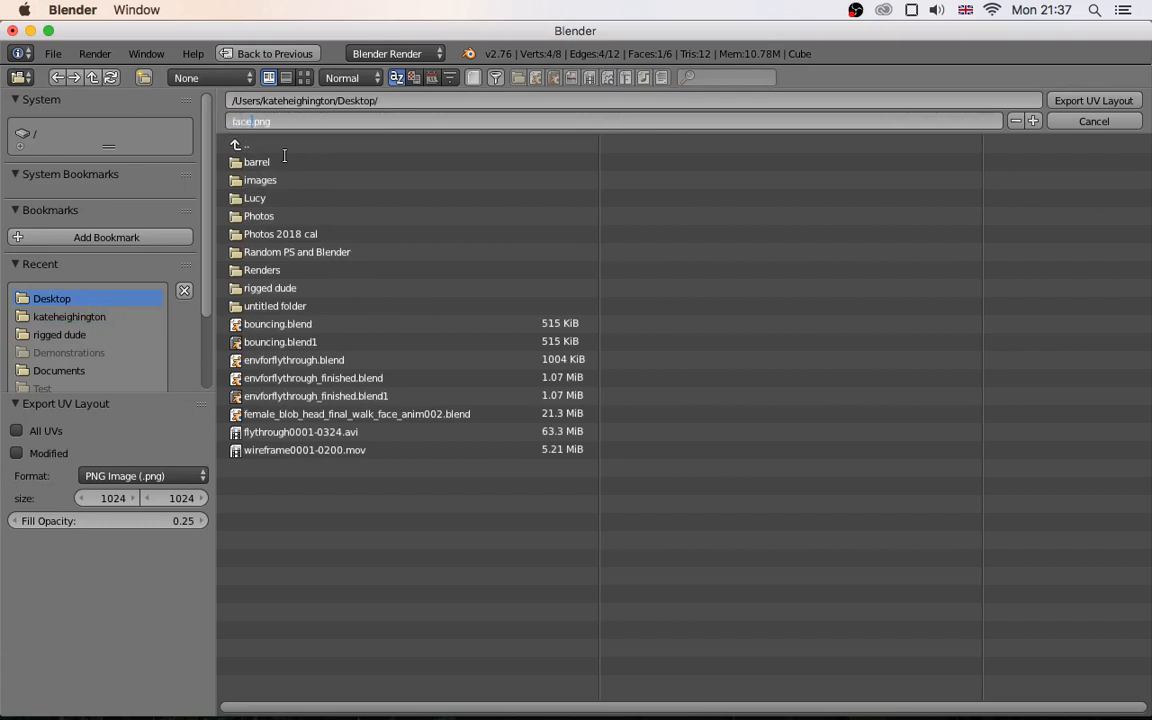
text(_uv)
key(Return)
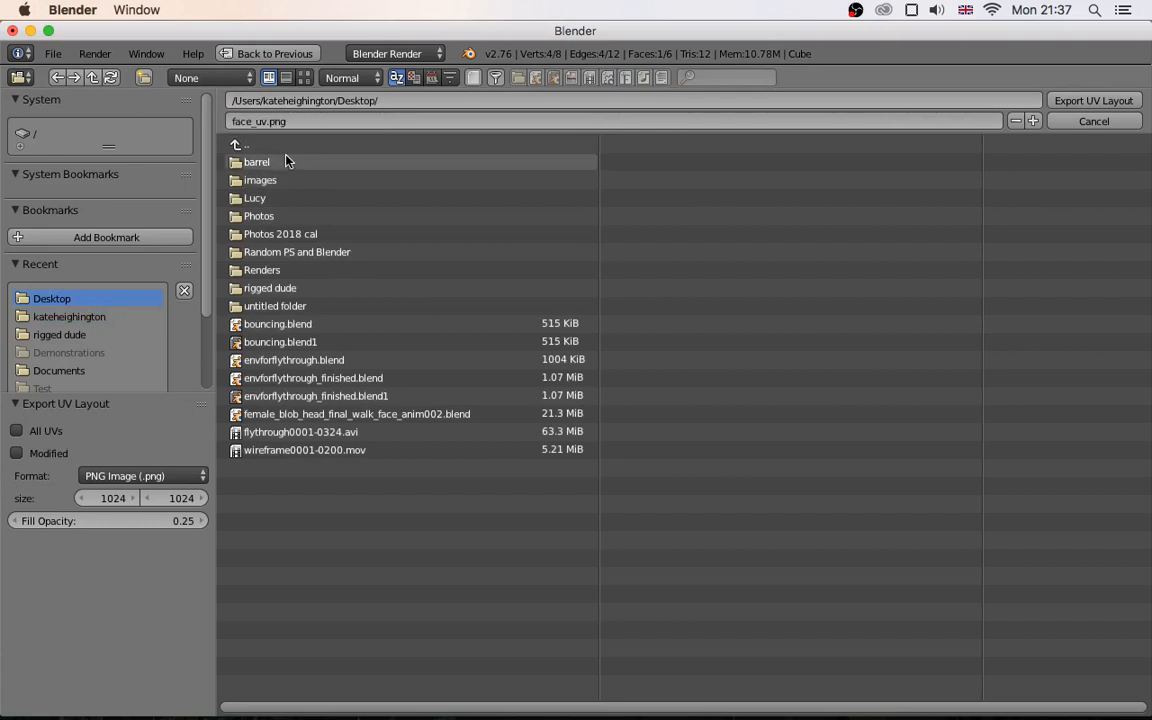
key(Return)
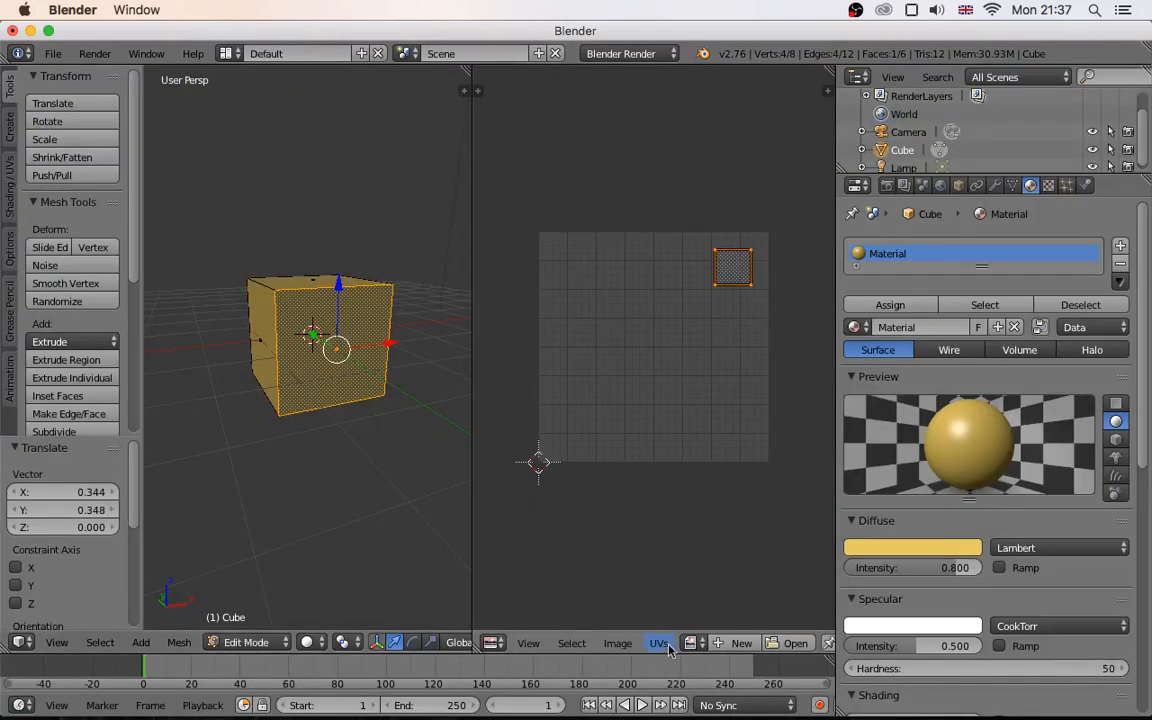
Step: Create a blank 1024 × 1024 px image with a mid-grey colour behind the UVs
click(738, 643)
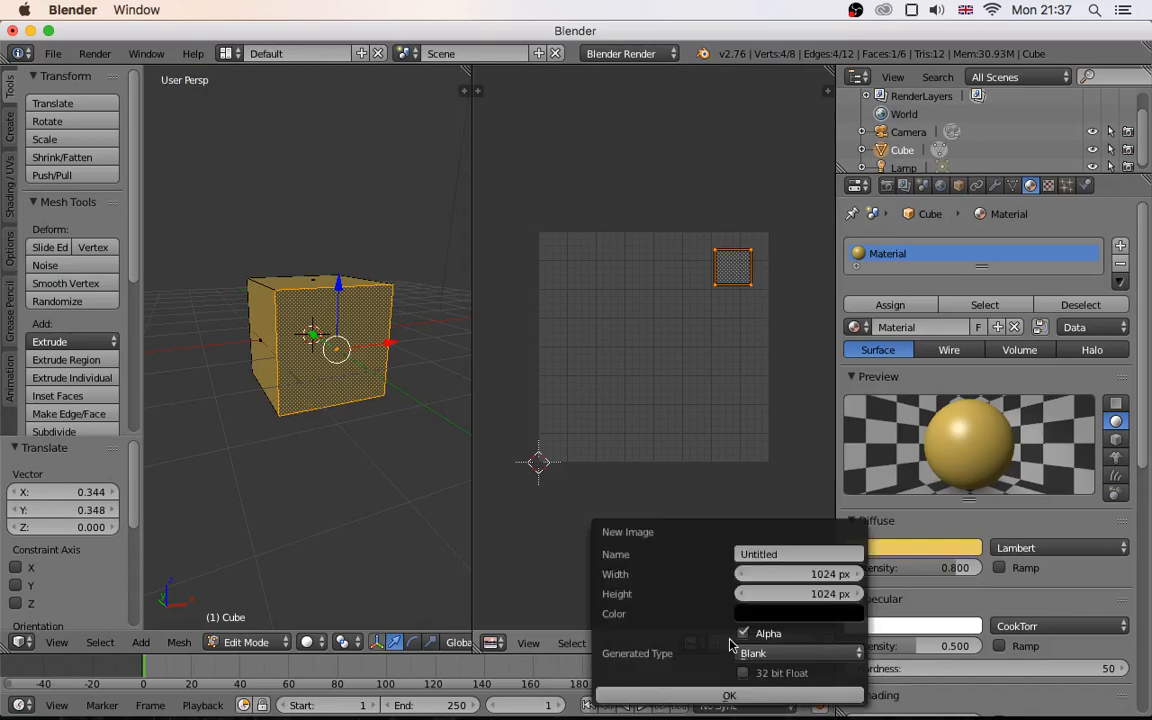
click(771, 614)
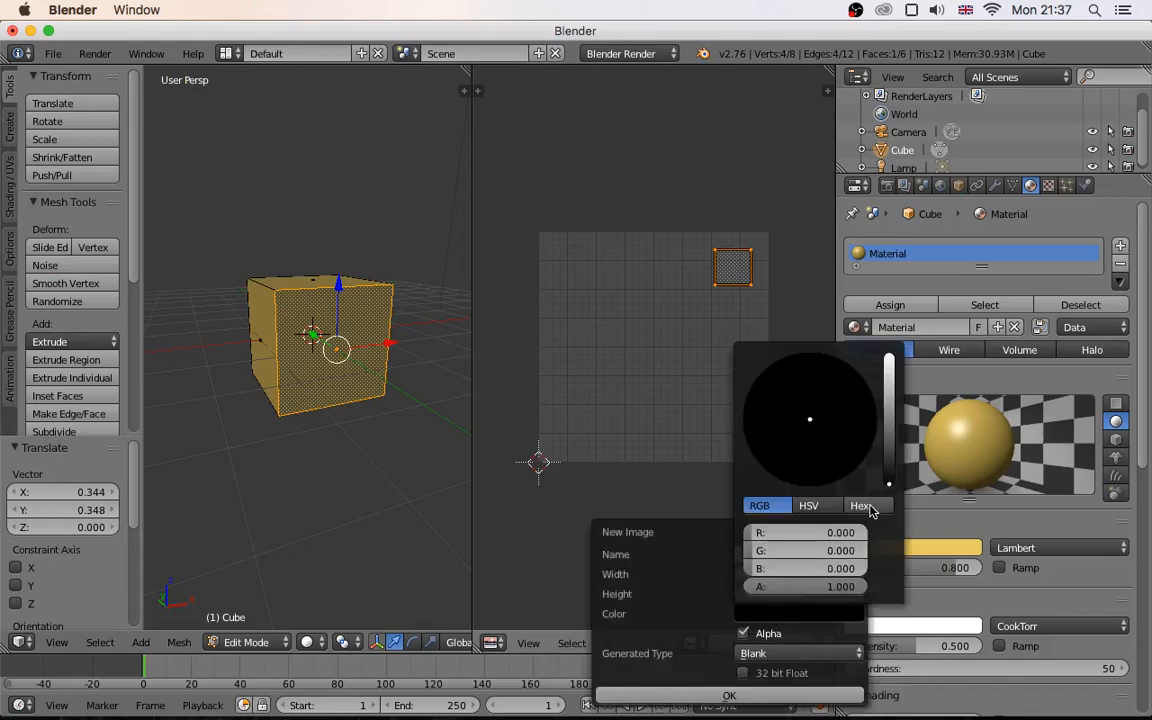
click(887, 415)
click(727, 694)
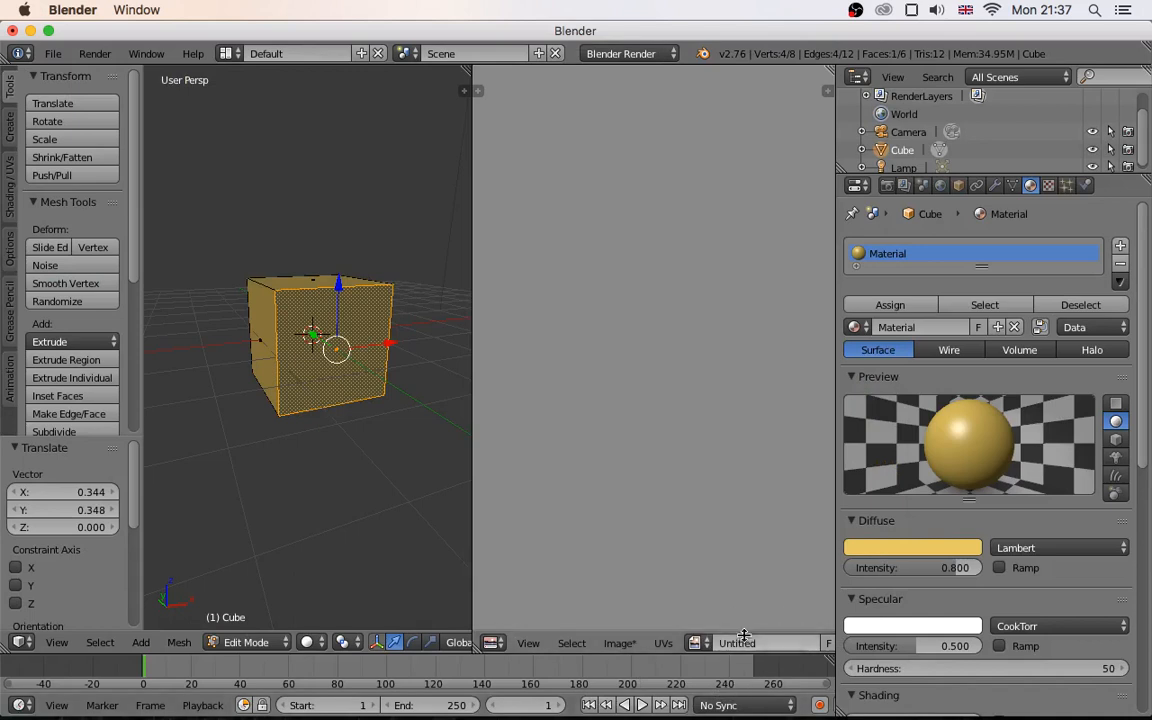
scroll(681, 416, down, 3)
scroll(681, 421, down, 2)
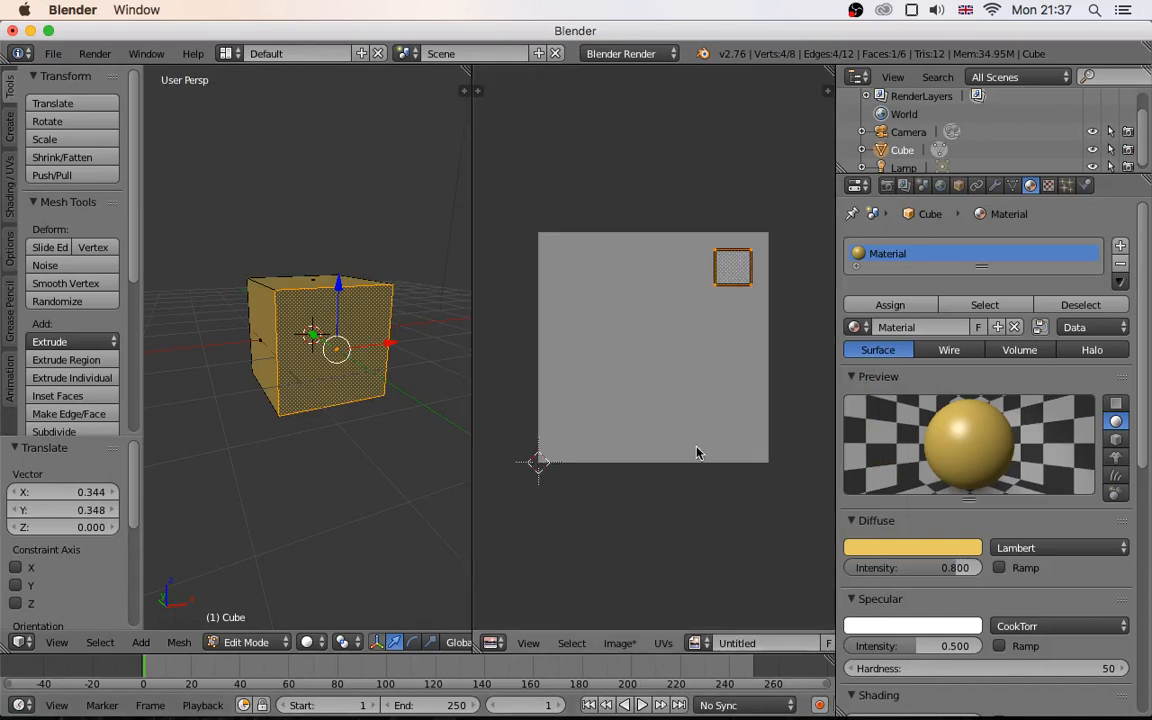
Step: Save the grey image as face.png on the Desktop
click(618, 643)
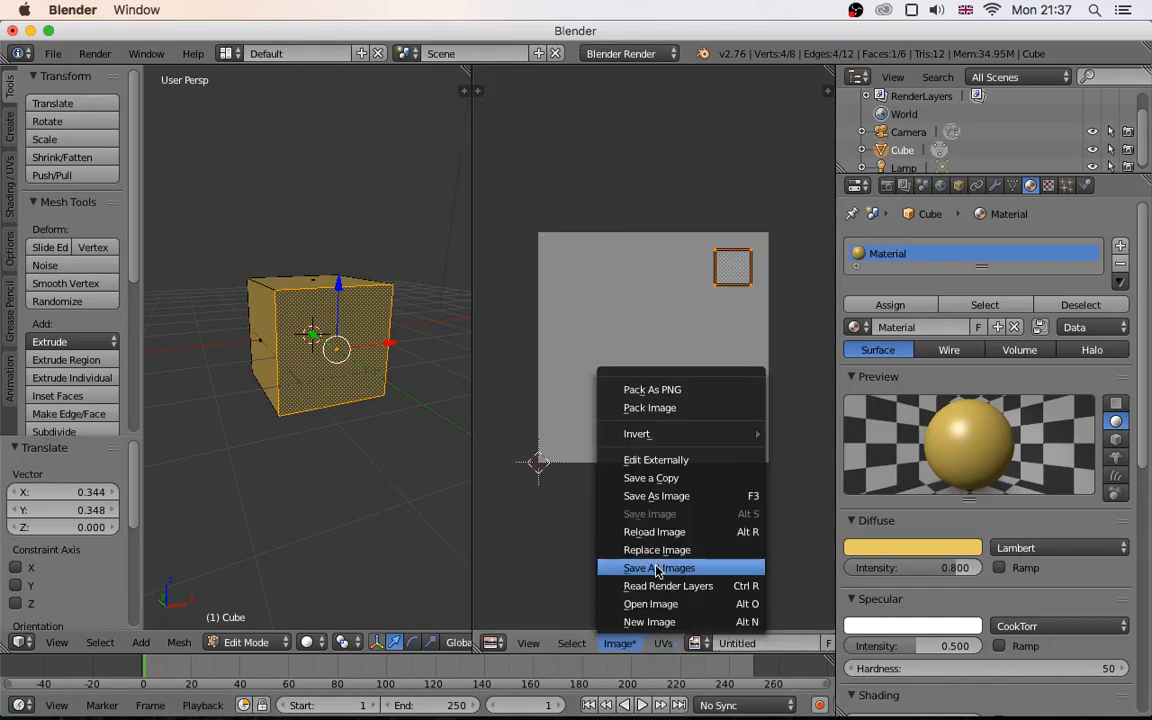
click(667, 498)
click(240, 121)
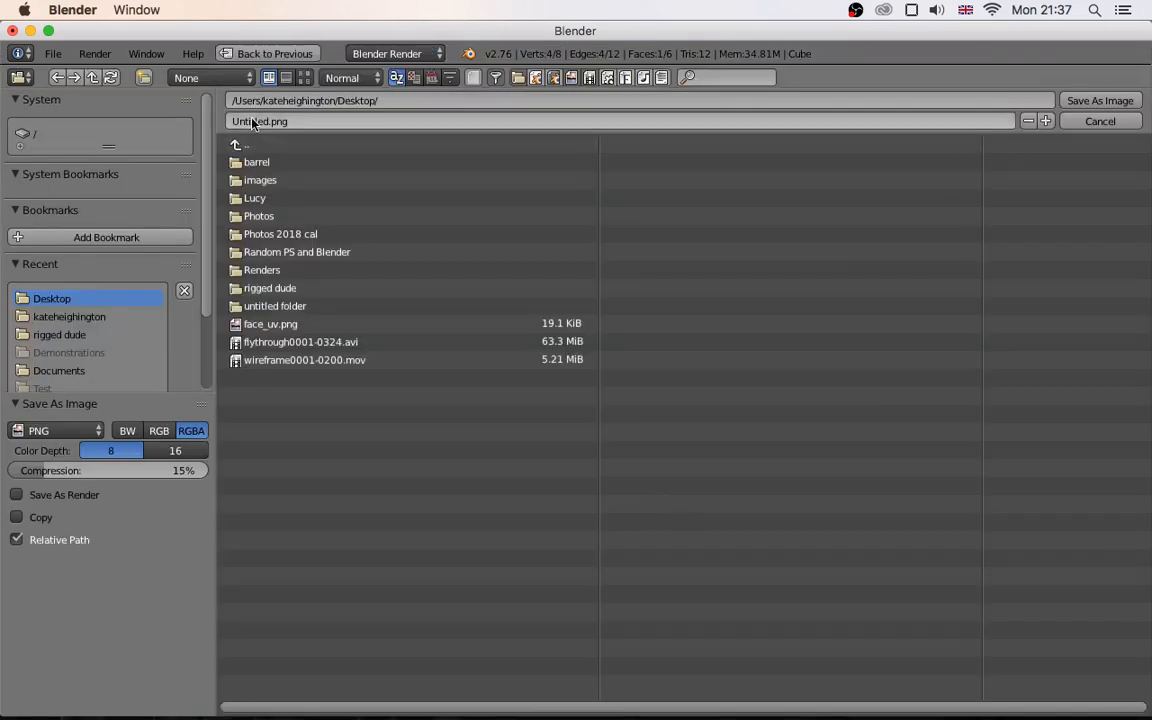
drag(267, 121, 179, 123)
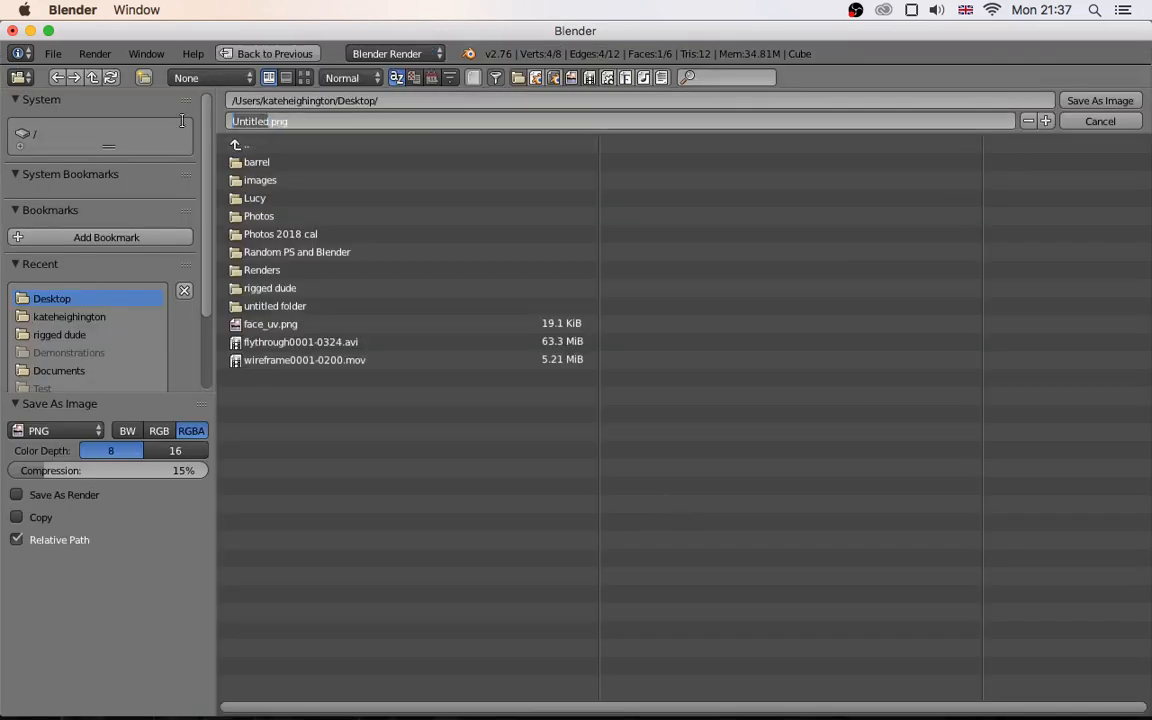
text(face)
click(1075, 100)
click(1085, 102)
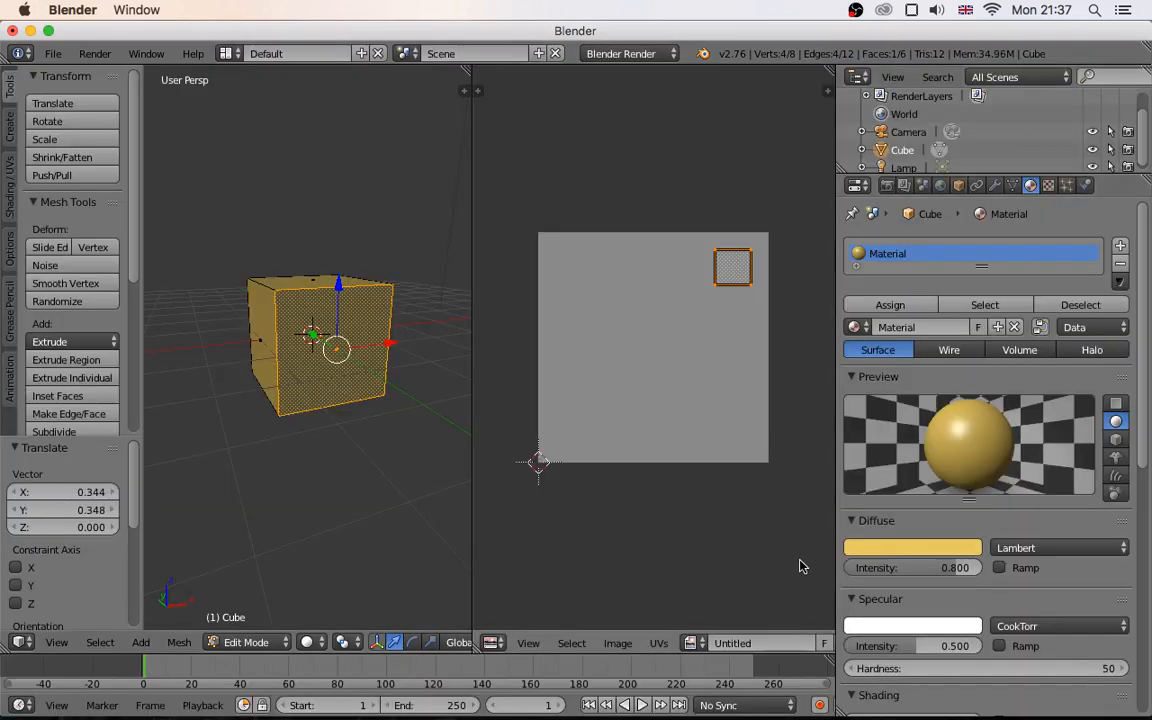
Step: Rename the image in the UV/Image Editor to face
click(763, 645)
key(BackSpace)
key(Return)
Step: Select face.png and face_uv.png on the Desktop in Finder and open both in Photoshop
mouse_move(545, 712)
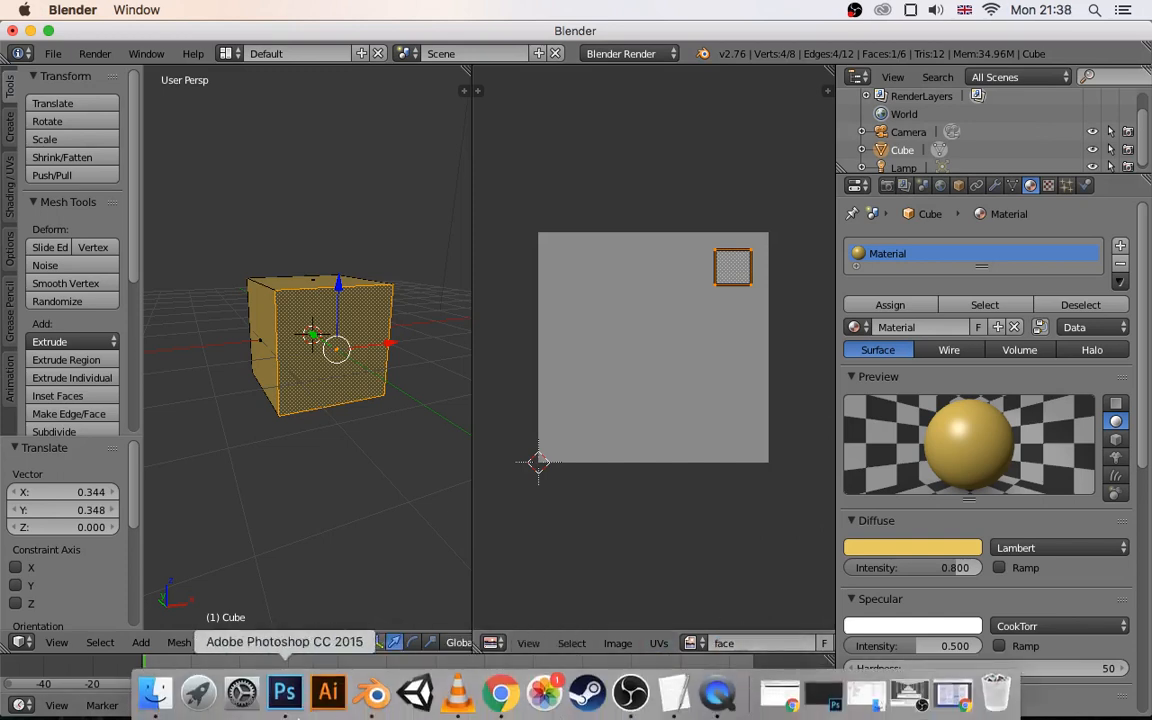
click(284, 692)
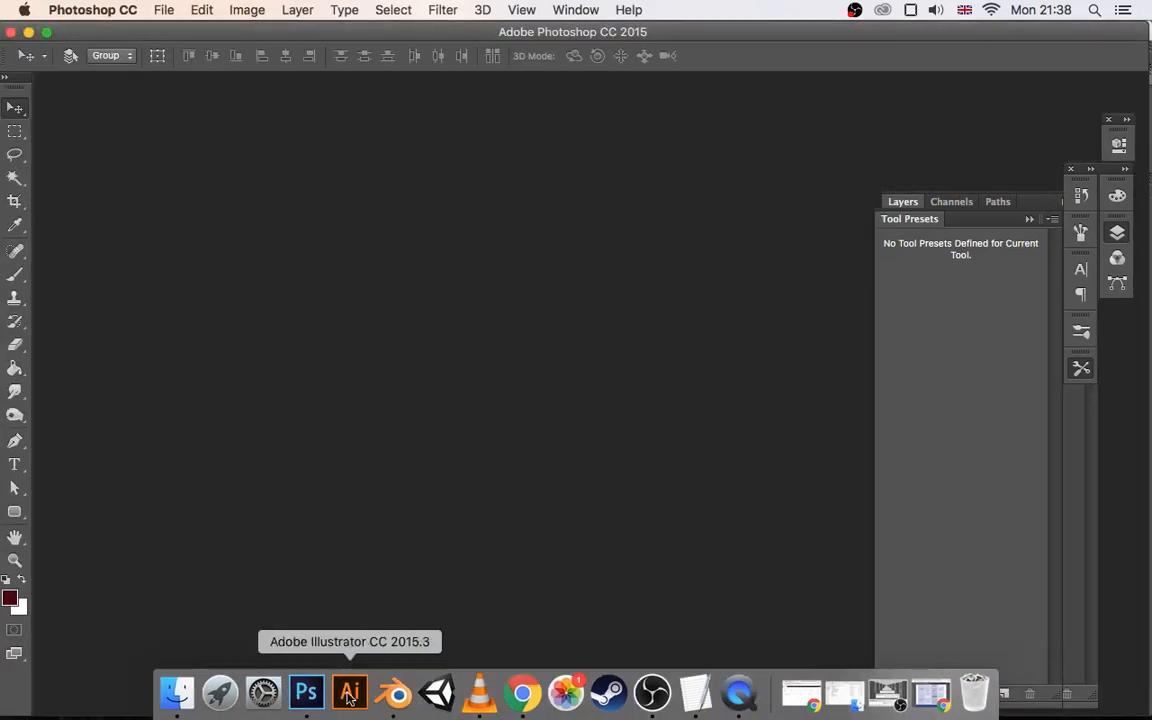
click(176, 692)
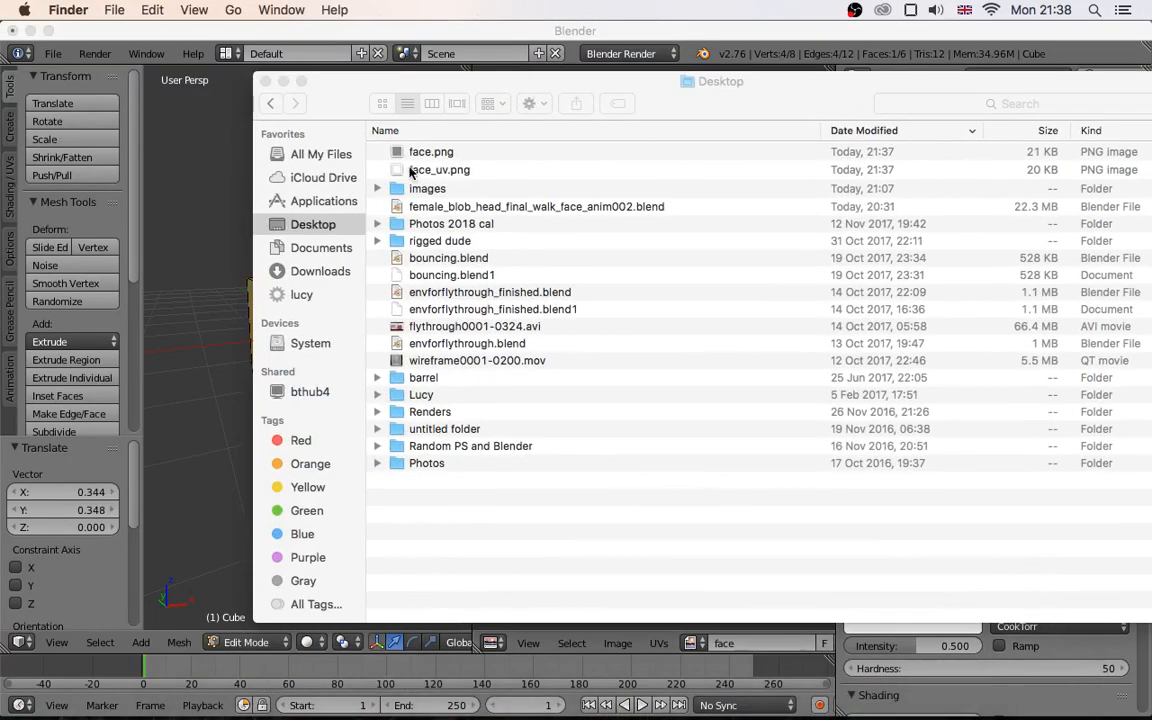
click(415, 153)
shift+click(412, 170)
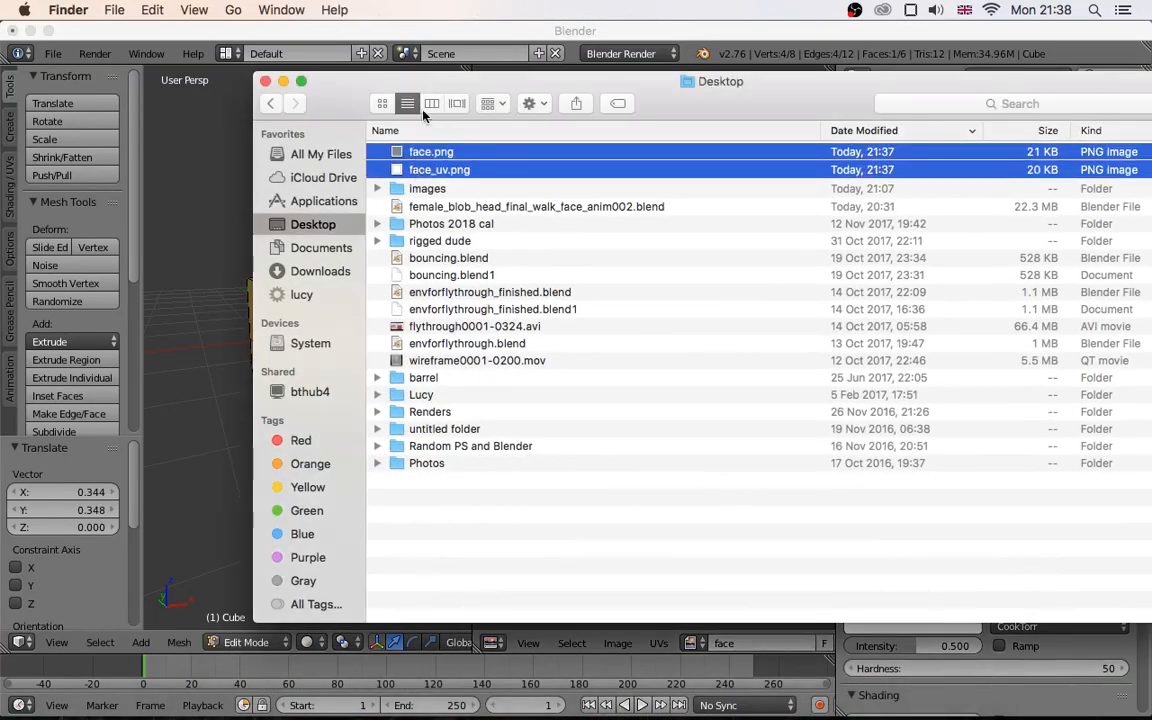
drag(346, 94, 601, 131)
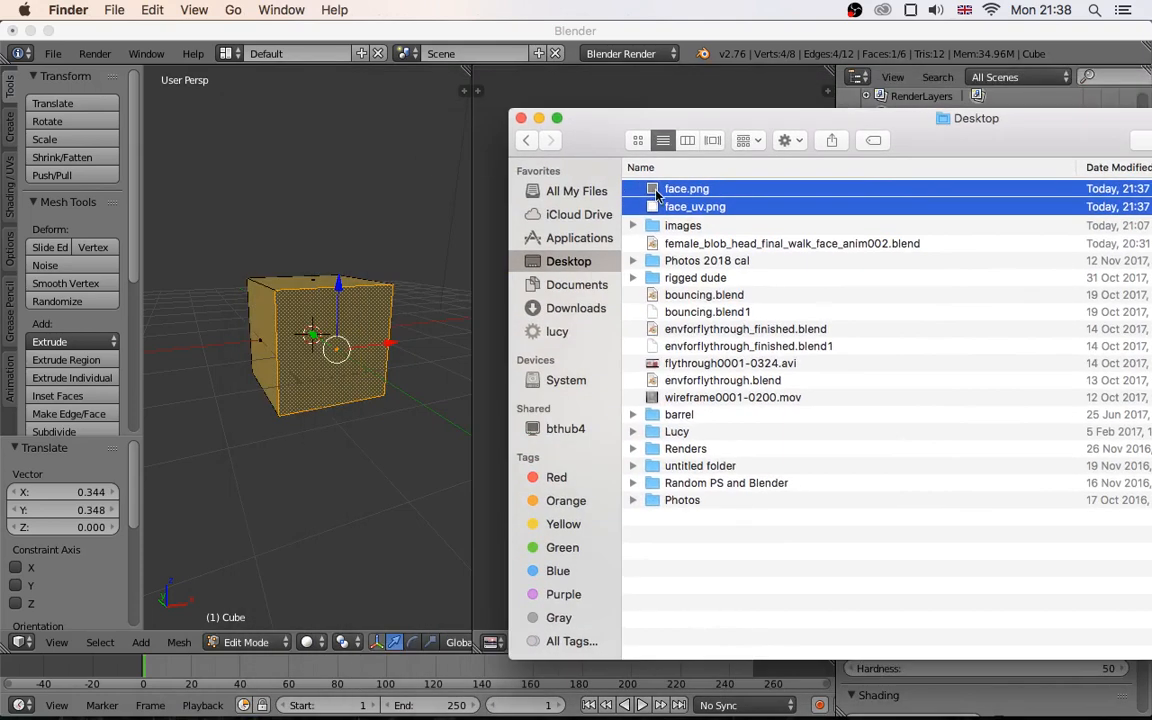
mouse_move(288, 697)
click(342, 698)
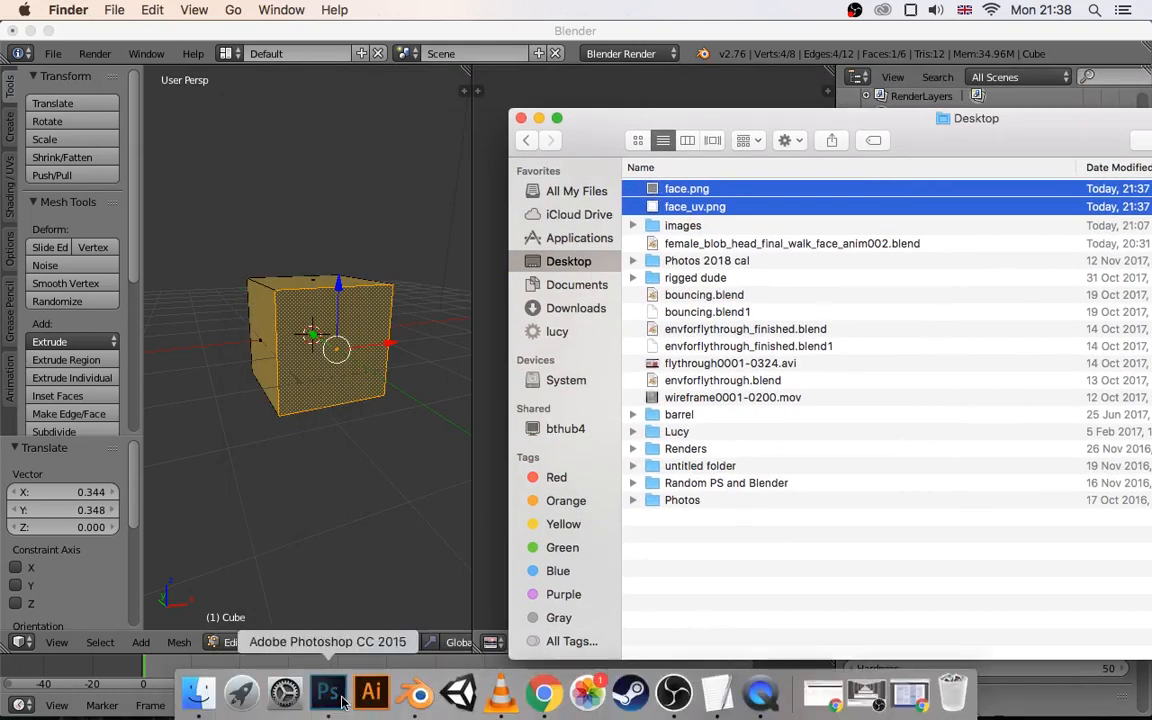
click(198, 695)
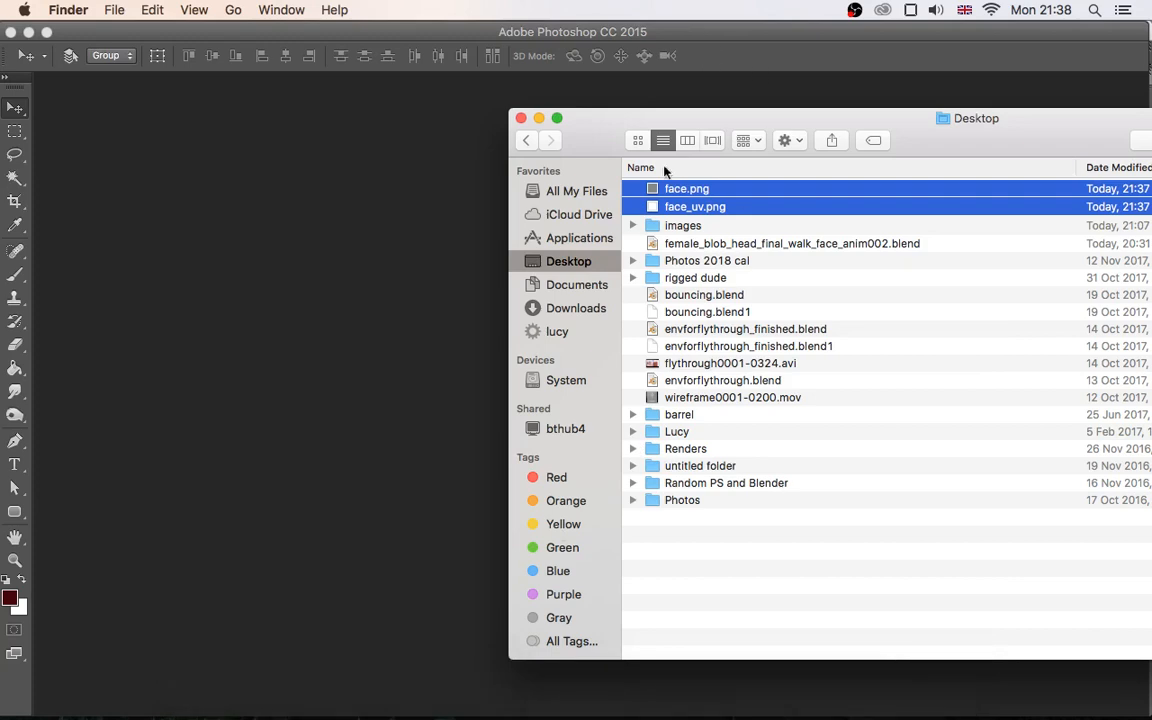
drag(654, 192, 217, 196)
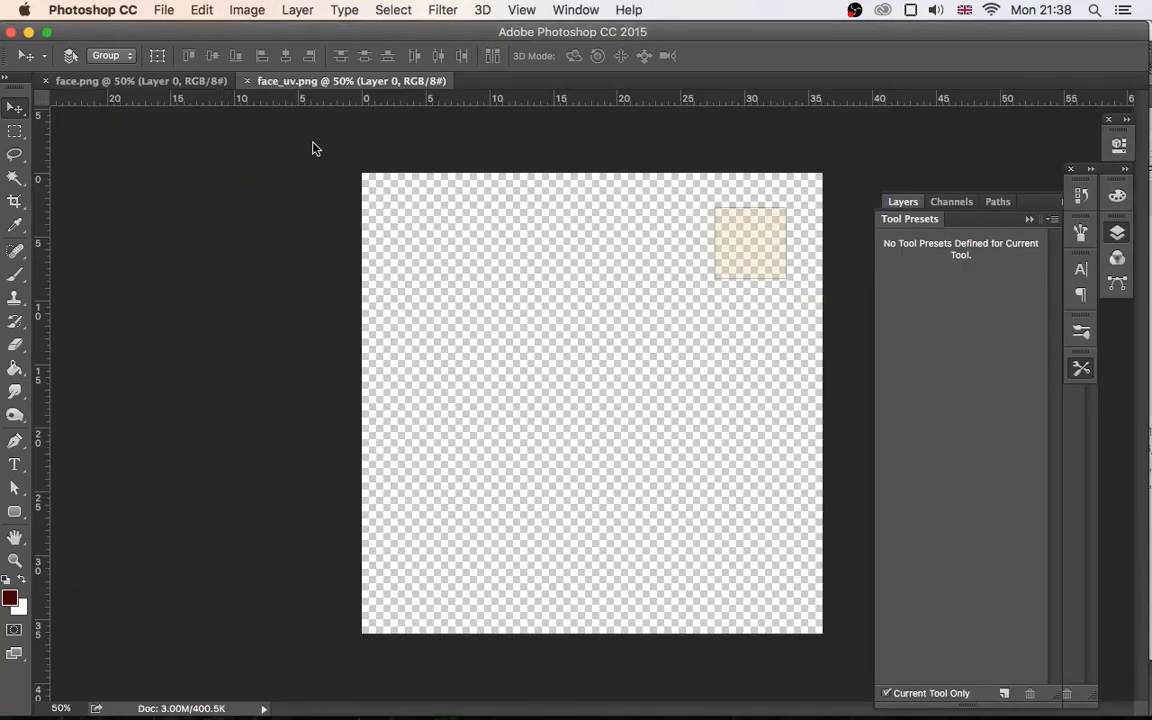
Step: Copy the UV layout from face_uv.png into face.png as a layer and place its square near the canvas's upper-right corner
click(116, 84)
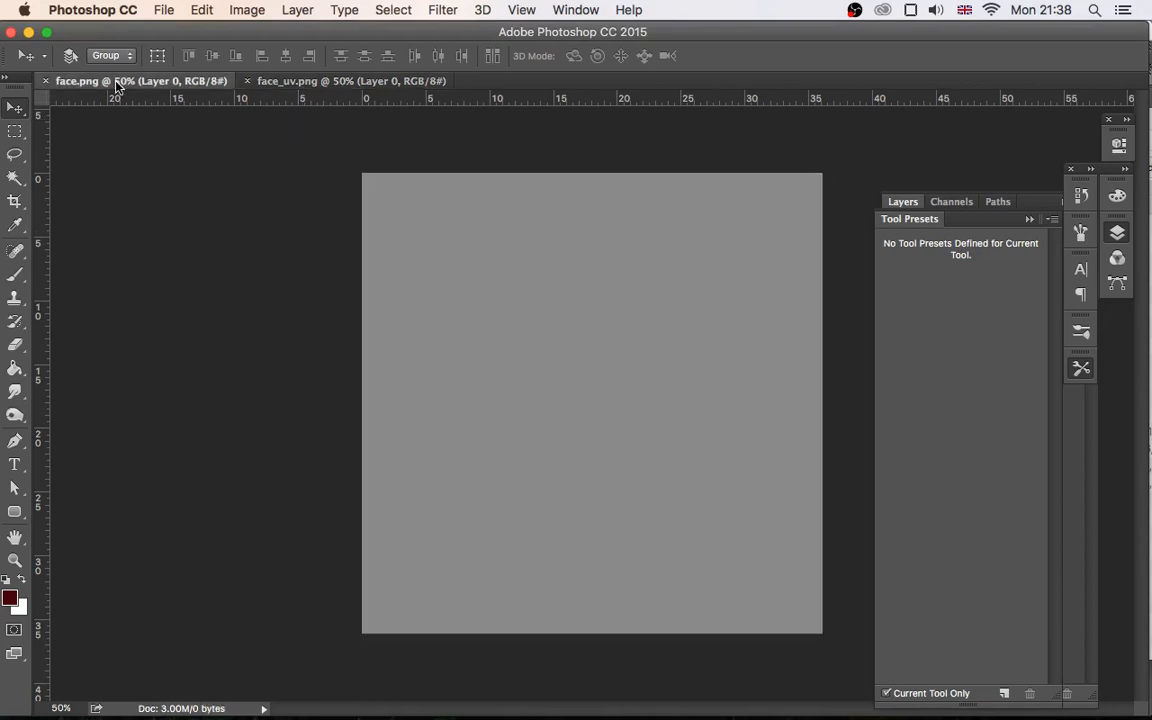
click(287, 84)
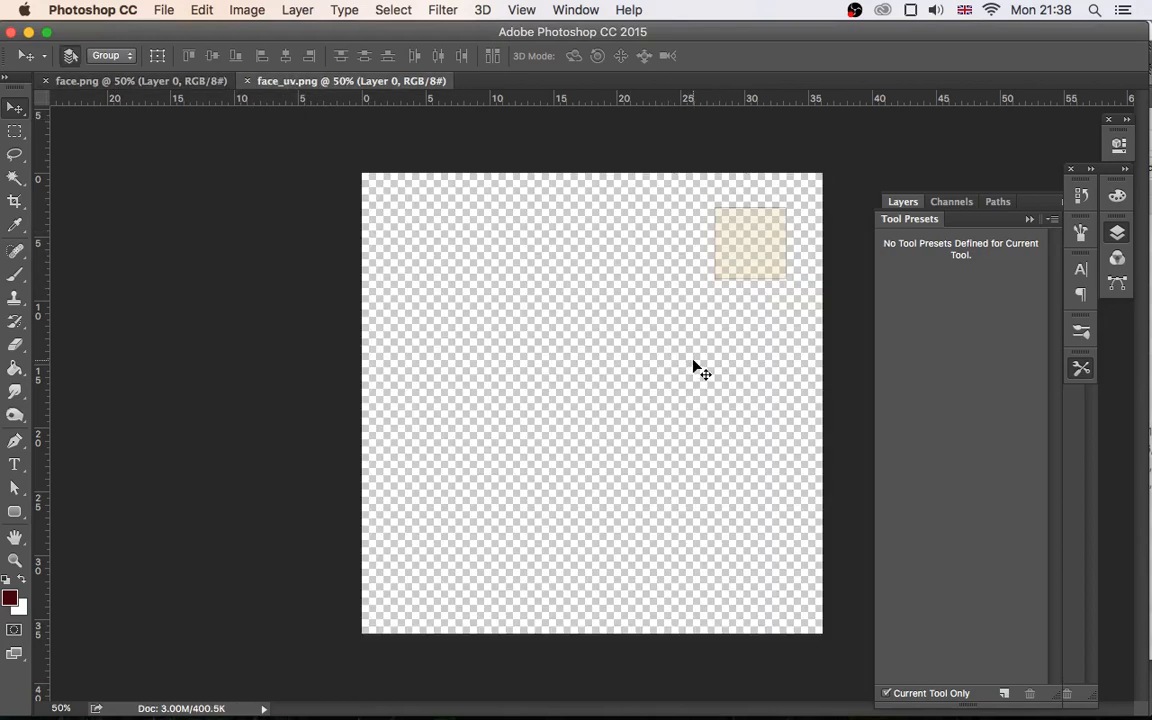
key(super+a)
drag(216, 86, 313, 385)
drag(612, 510, 612, 510)
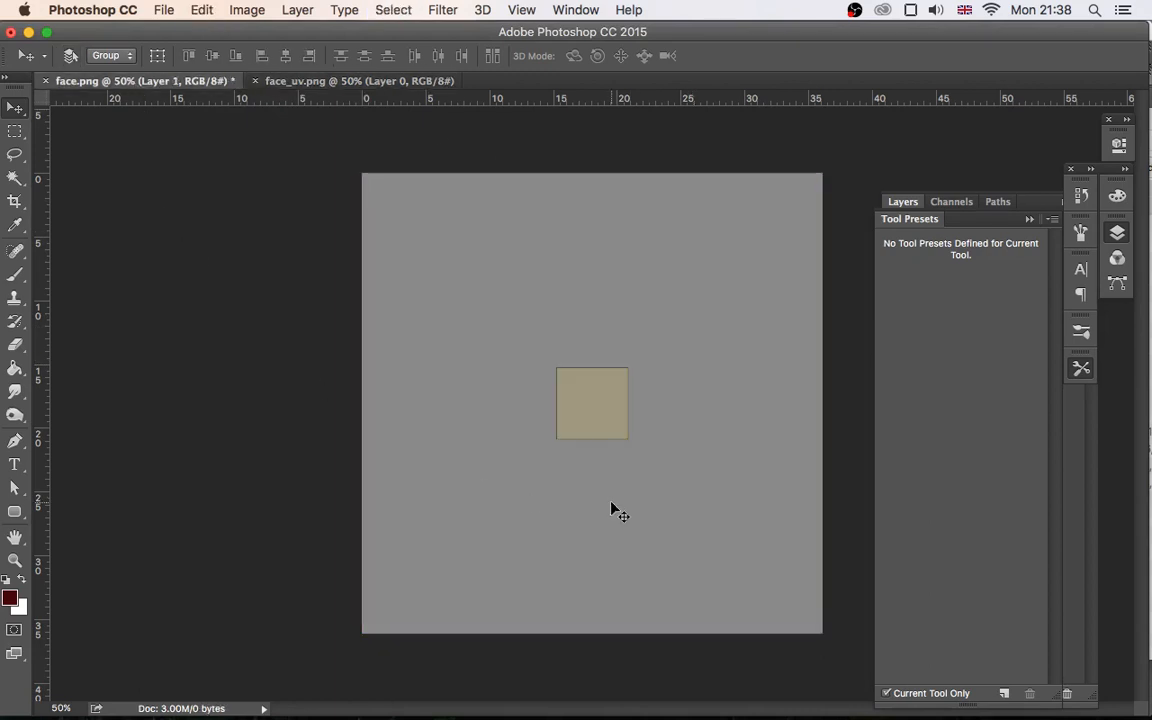
drag(619, 401, 768, 238)
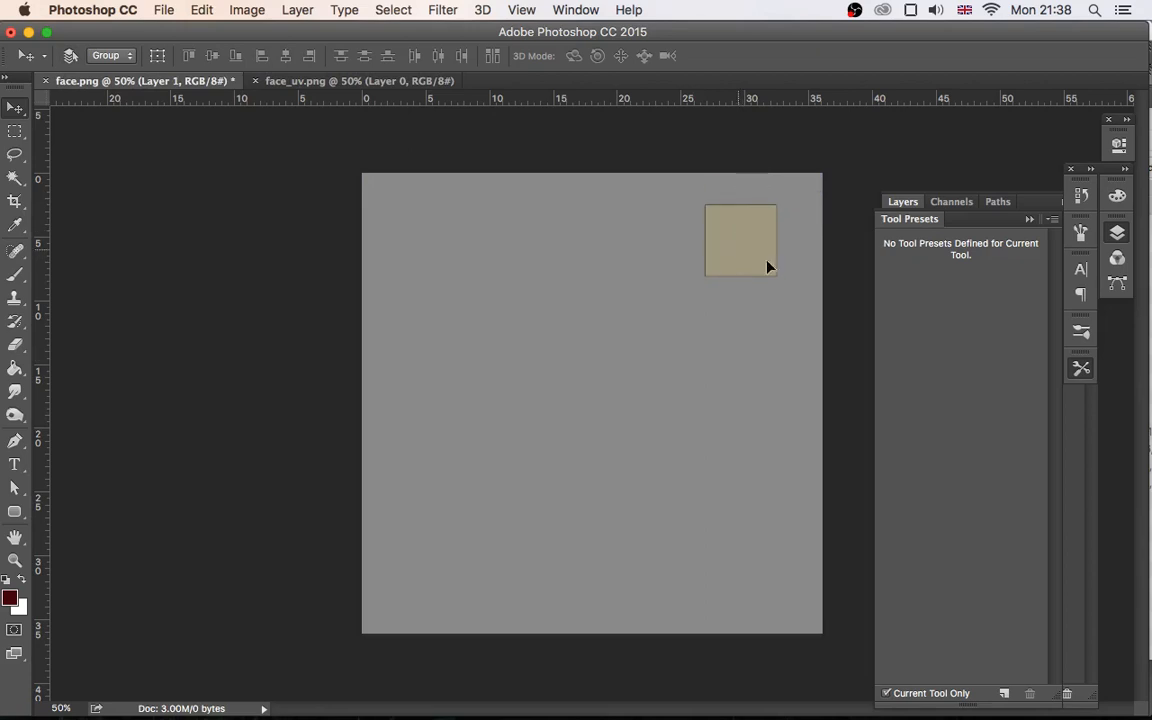
Step: Show the layers of face.png and rename the UV square's layer to uvs
click(1029, 219)
click(976, 305)
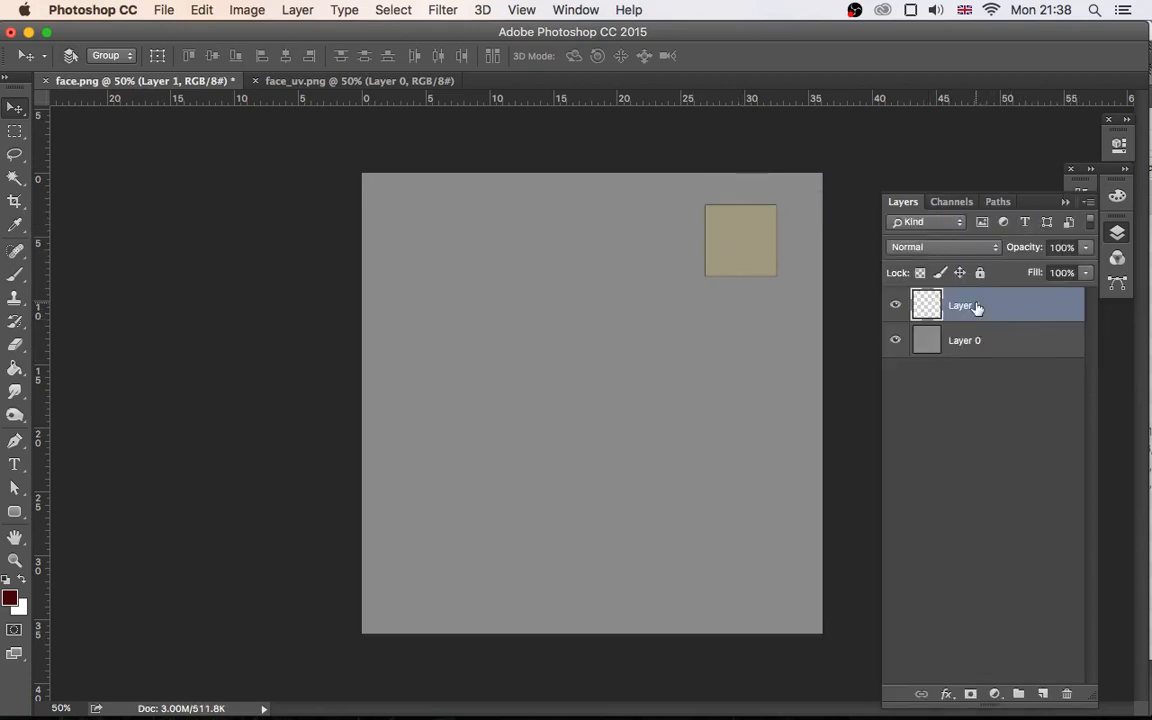
double_click(976, 305)
text(l)
key(Return)
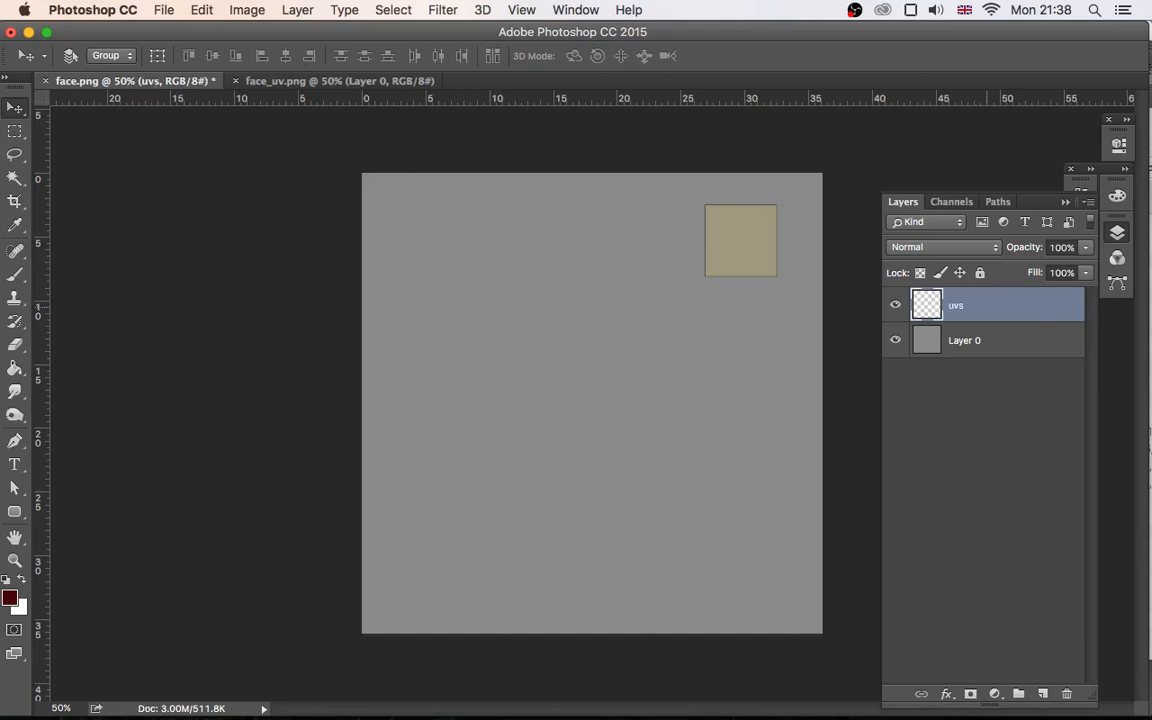
Step: Add a new layer beneath the uvs layer and name it face
click(1042, 693)
drag(972, 307, 966, 342)
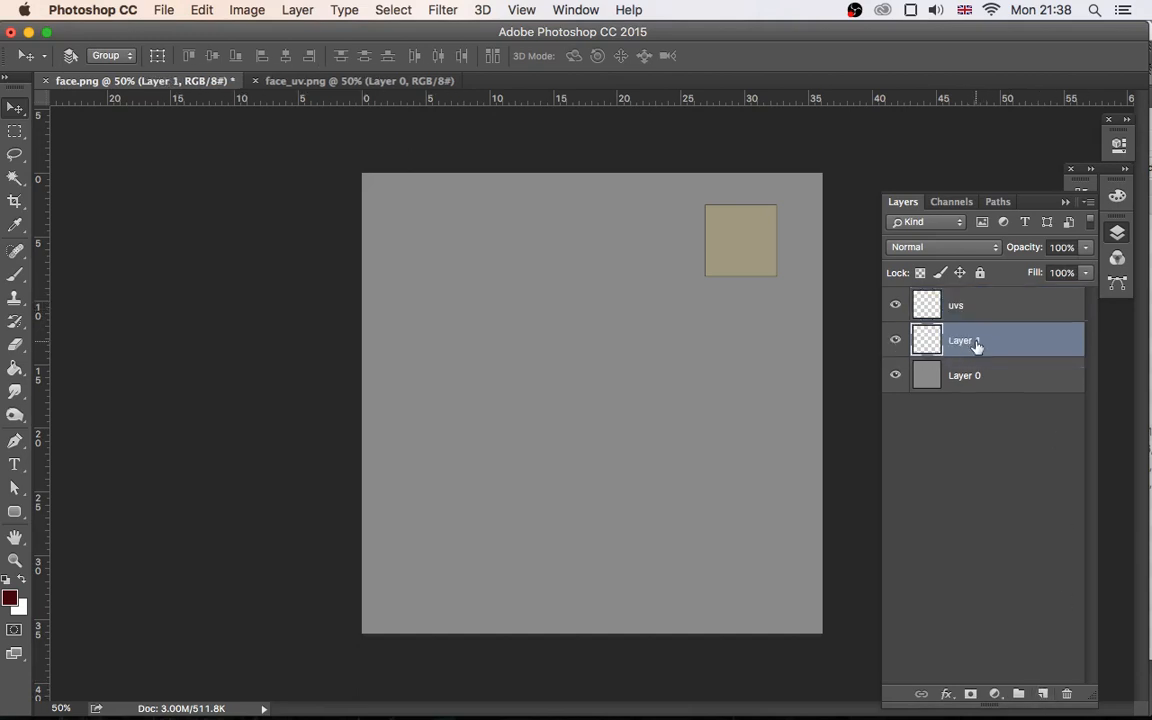
double_click(965, 343)
text(face)
key(Return)
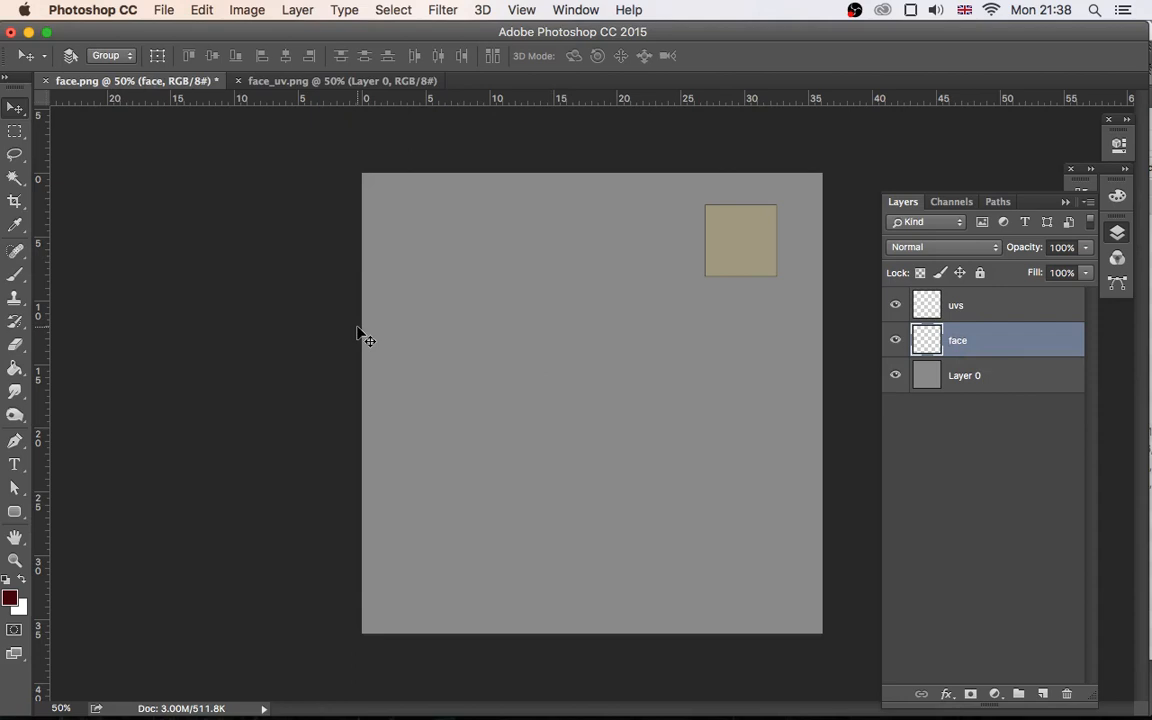
Step: Paint a sad face and a smiling face side by side near the canvas's upper-left corner with the dark red 25 px Brush
key(b)
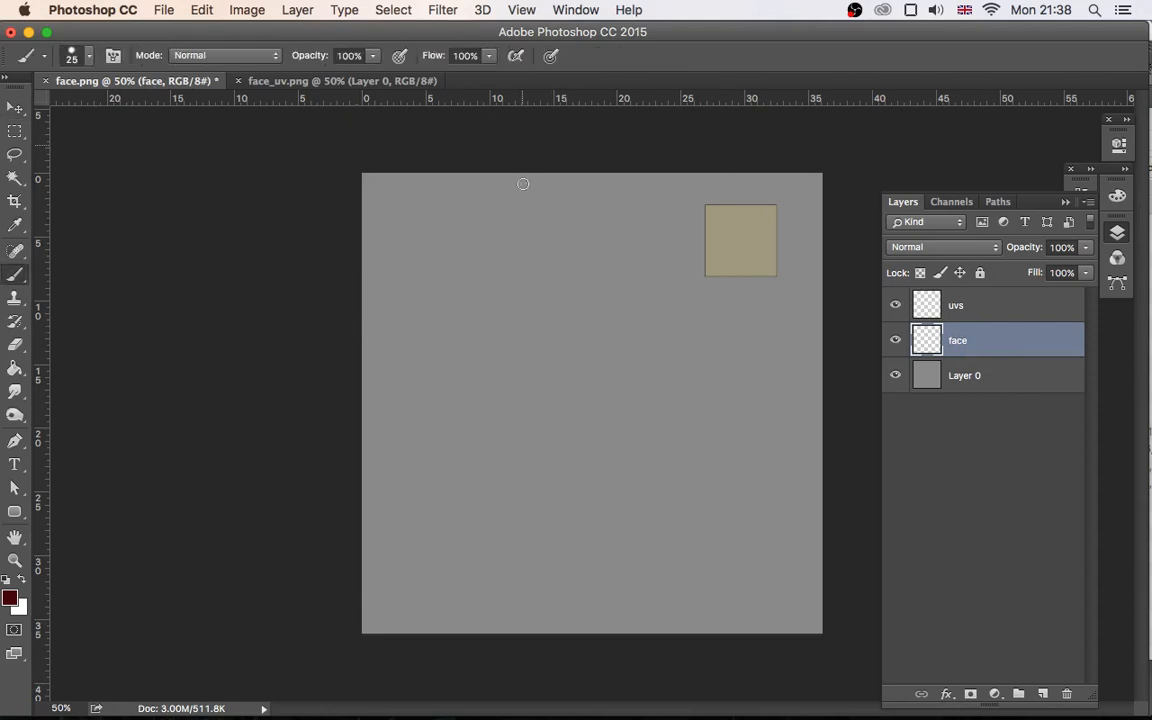
click(419, 222)
drag(415, 262, 452, 261)
key(super+z)
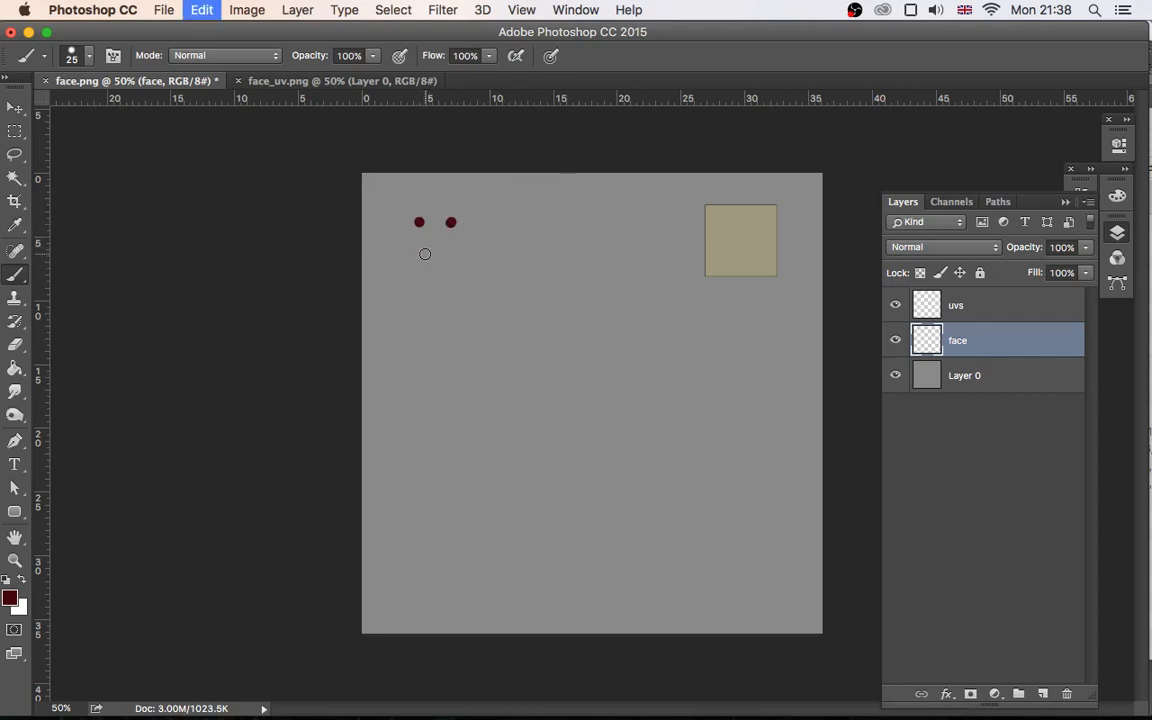
drag(425, 257, 452, 258)
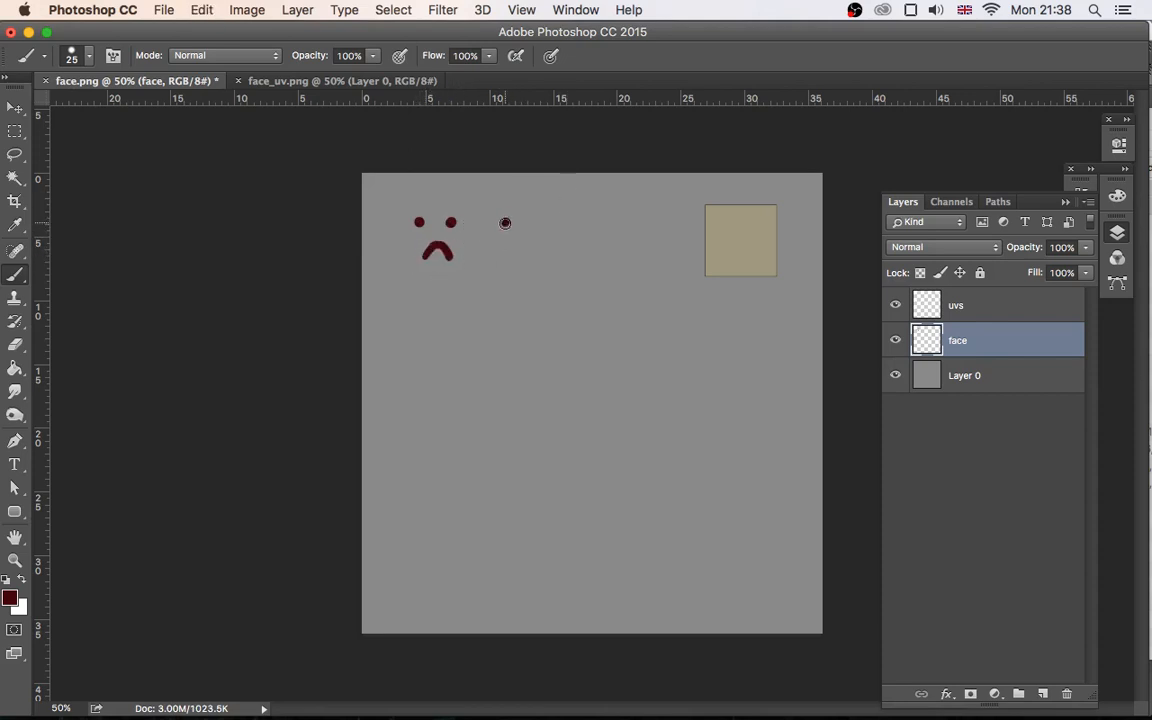
mouse_move(506, 244)
mouse_down()
mouse_move(528, 256)
mouse_move(540, 242)
mouse_up()
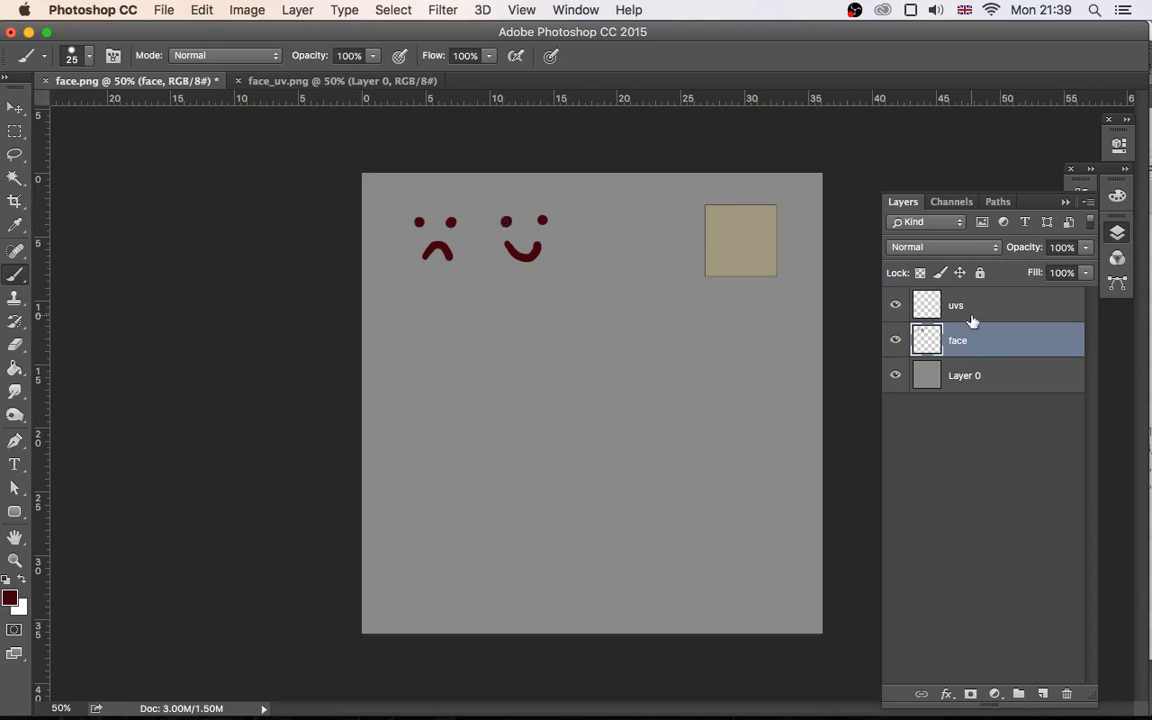
Step: Move the square on the uvs layer over the painted smiling face to check that the face fits inside
click(971, 317)
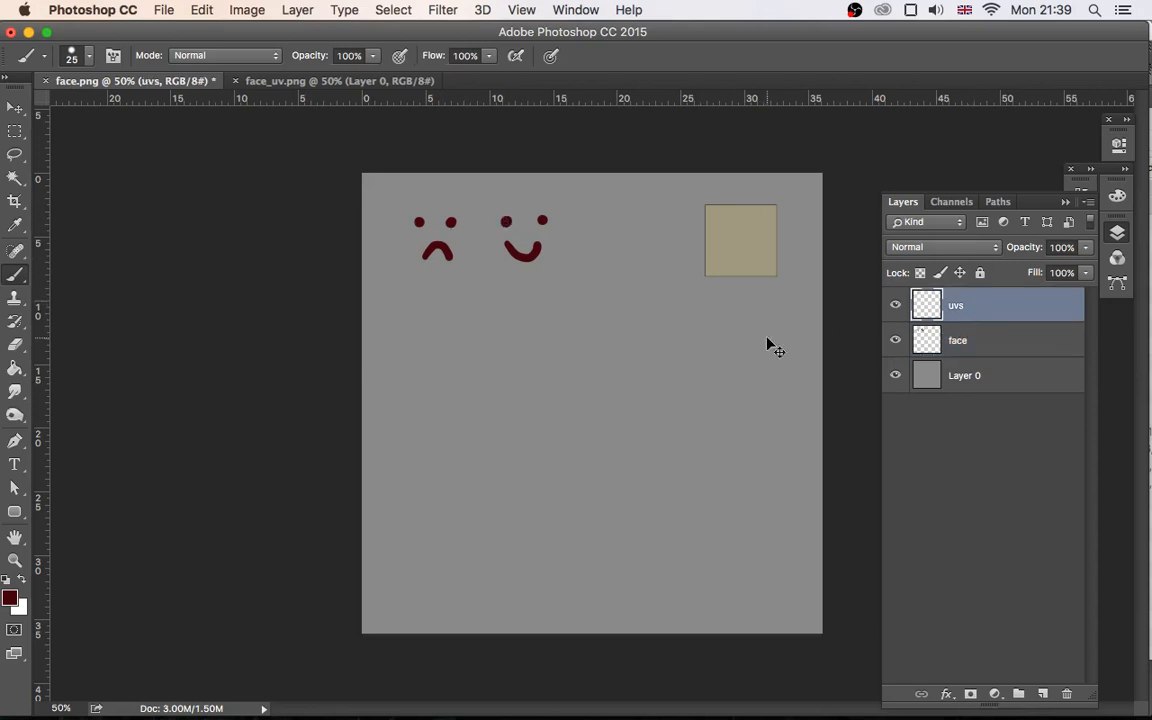
key(v)
mouse_move(743, 226)
mouse_down()
mouse_move(710, 219)
mouse_move(444, 256)
mouse_move(508, 267)
mouse_move(497, 272)
mouse_move(540, 265)
mouse_move(527, 266)
mouse_up()
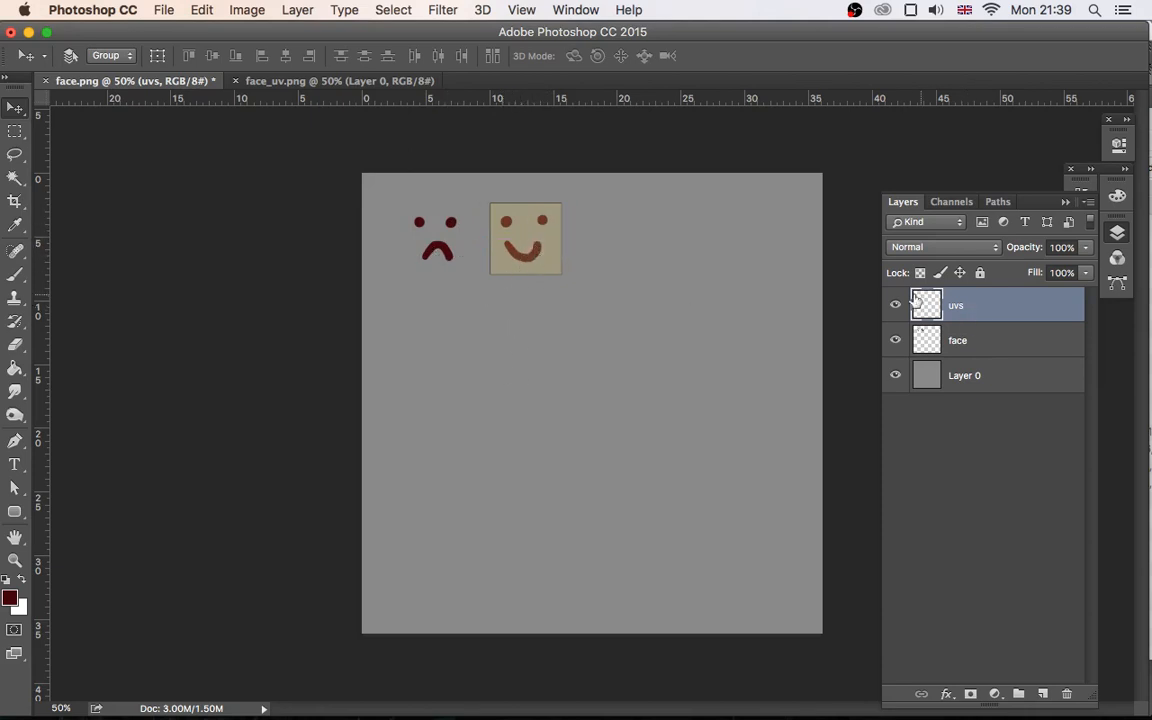
Step: Hide the uvs layer and the grey Layer 0 so only the painted faces show on transparency
right_click(897, 307)
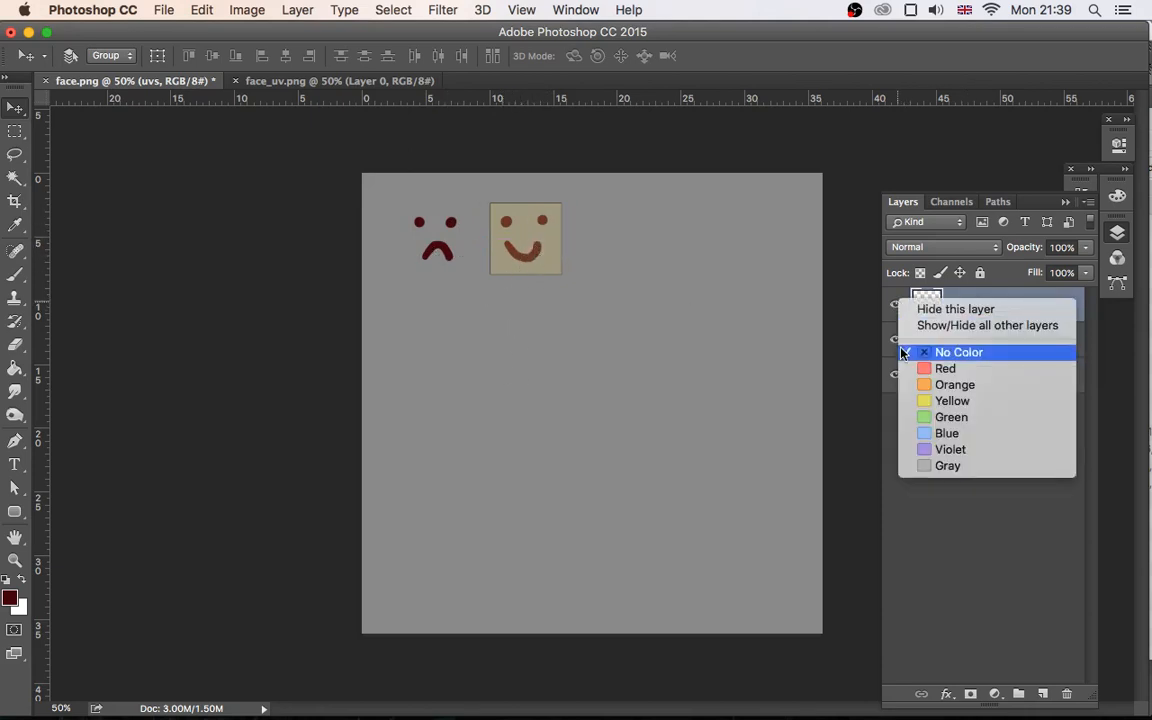
click(930, 311)
click(896, 376)
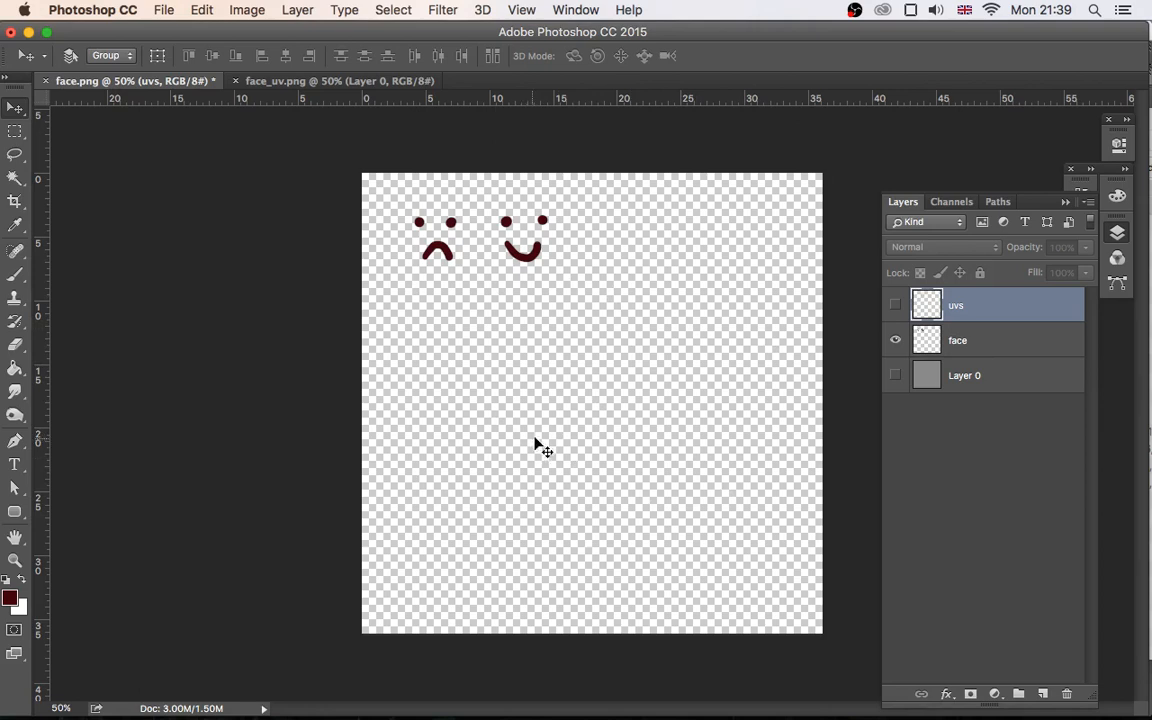
Step: Quick-export the image as a PNG to the Desktop, replacing the existing face.png
click(160, 9)
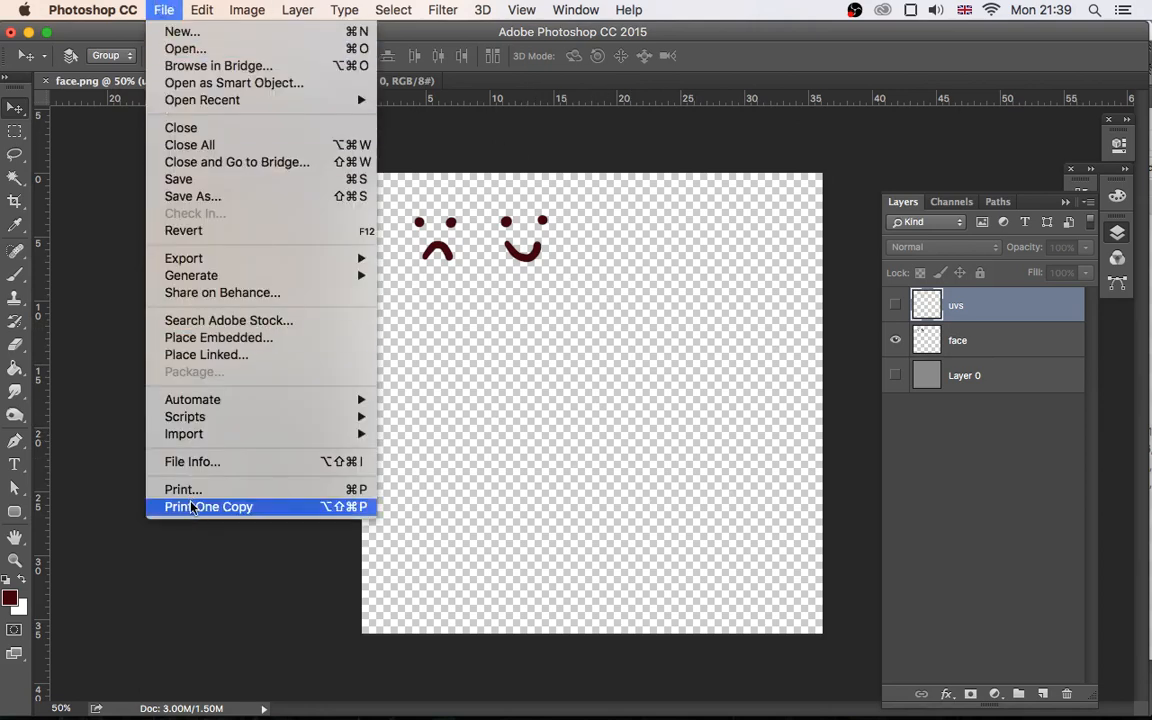
mouse_move(206, 262)
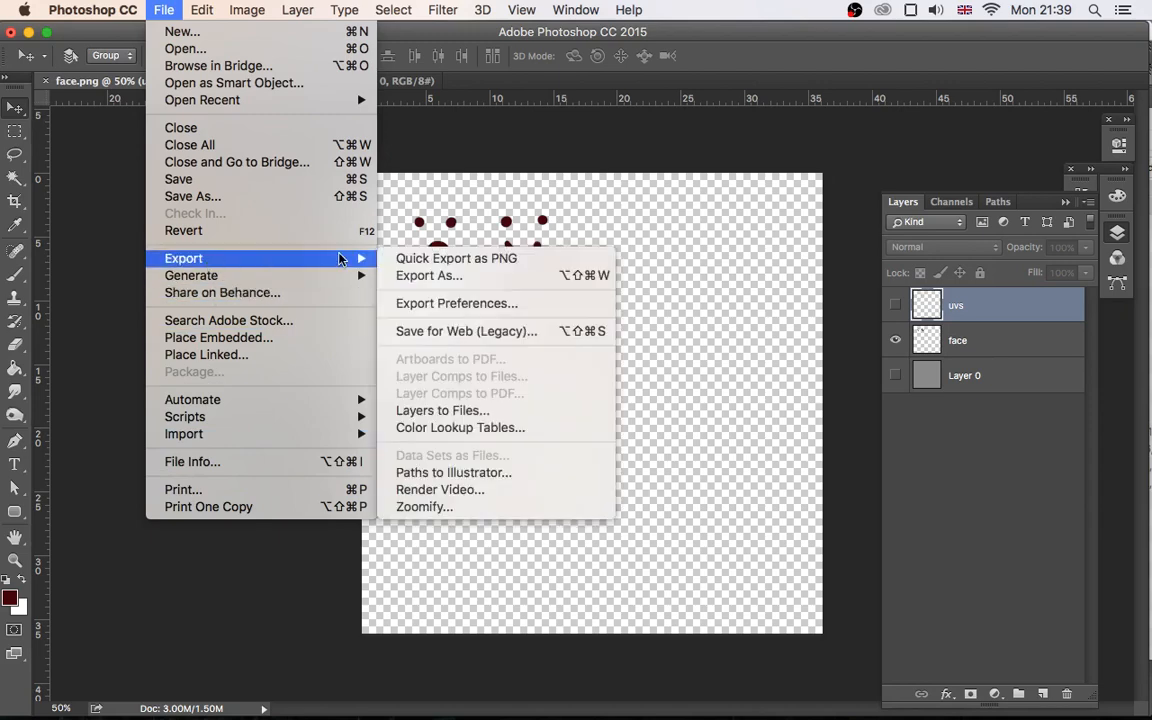
click(441, 259)
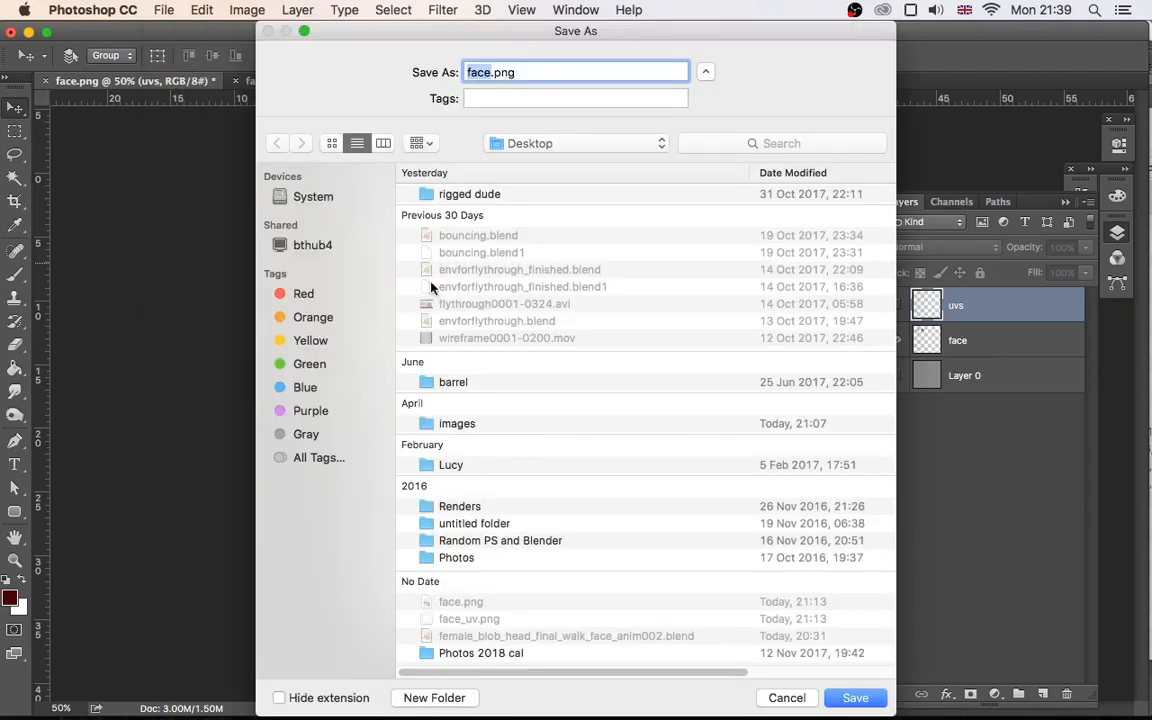
click(449, 604)
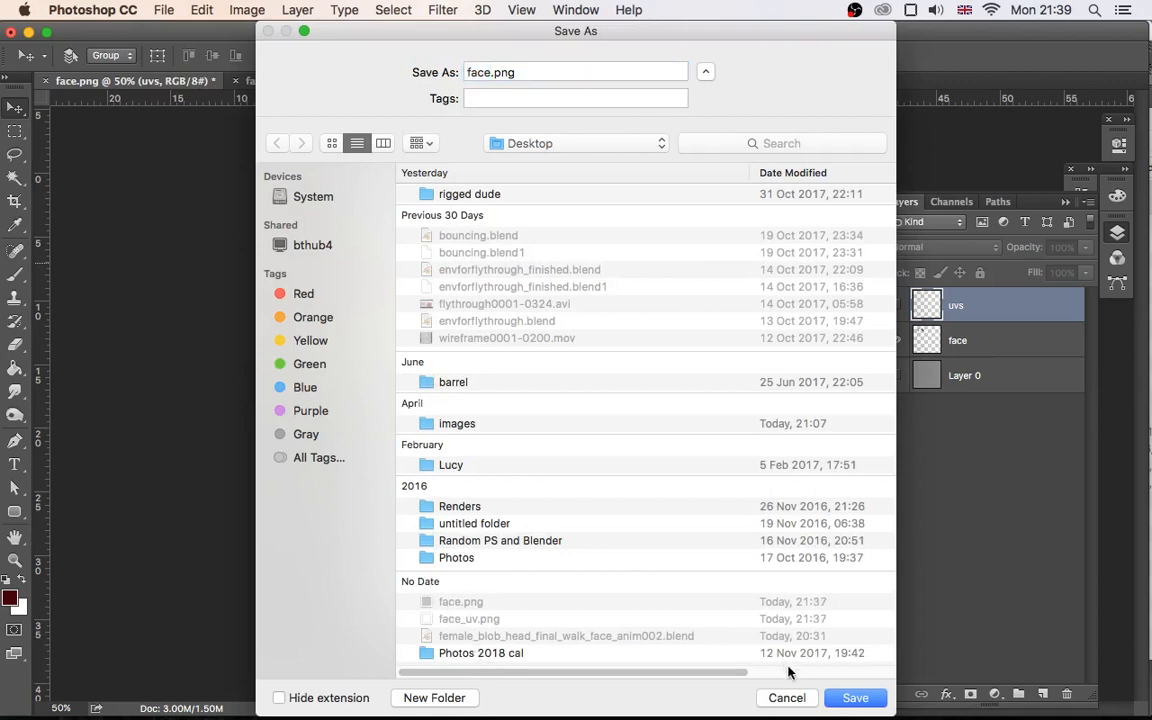
click(840, 700)
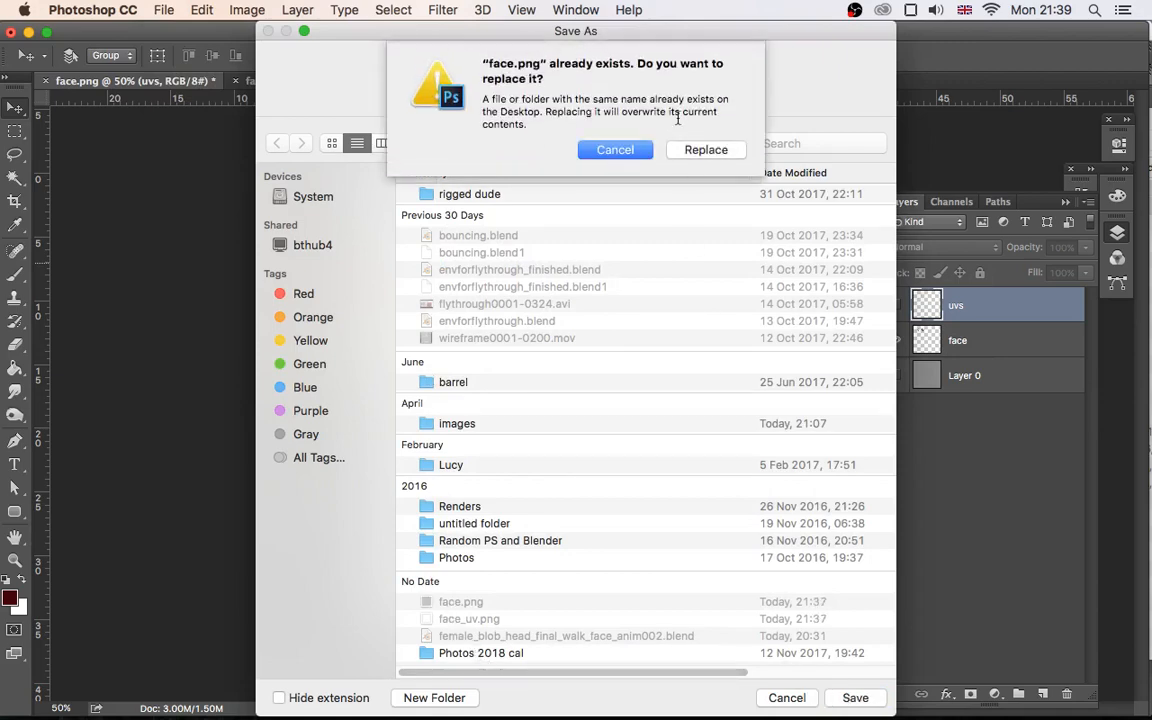
click(705, 150)
Step: Switch to Blender and reload the face image in the UV editor
mouse_move(496, 698)
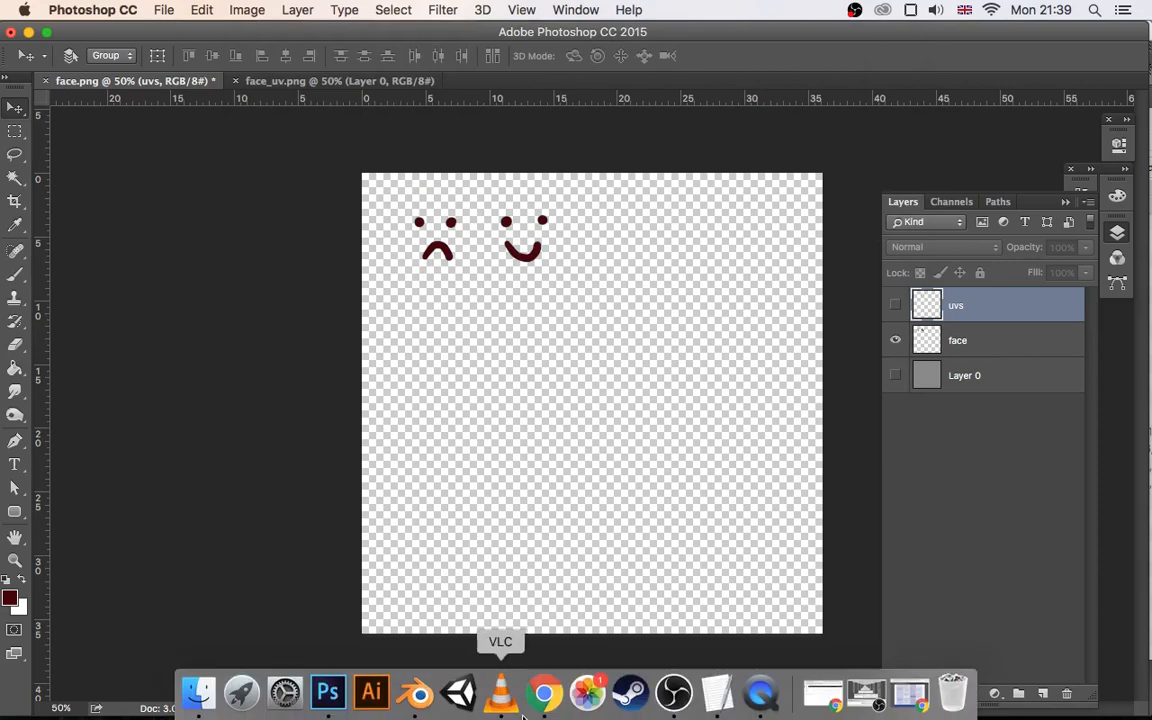
click(416, 693)
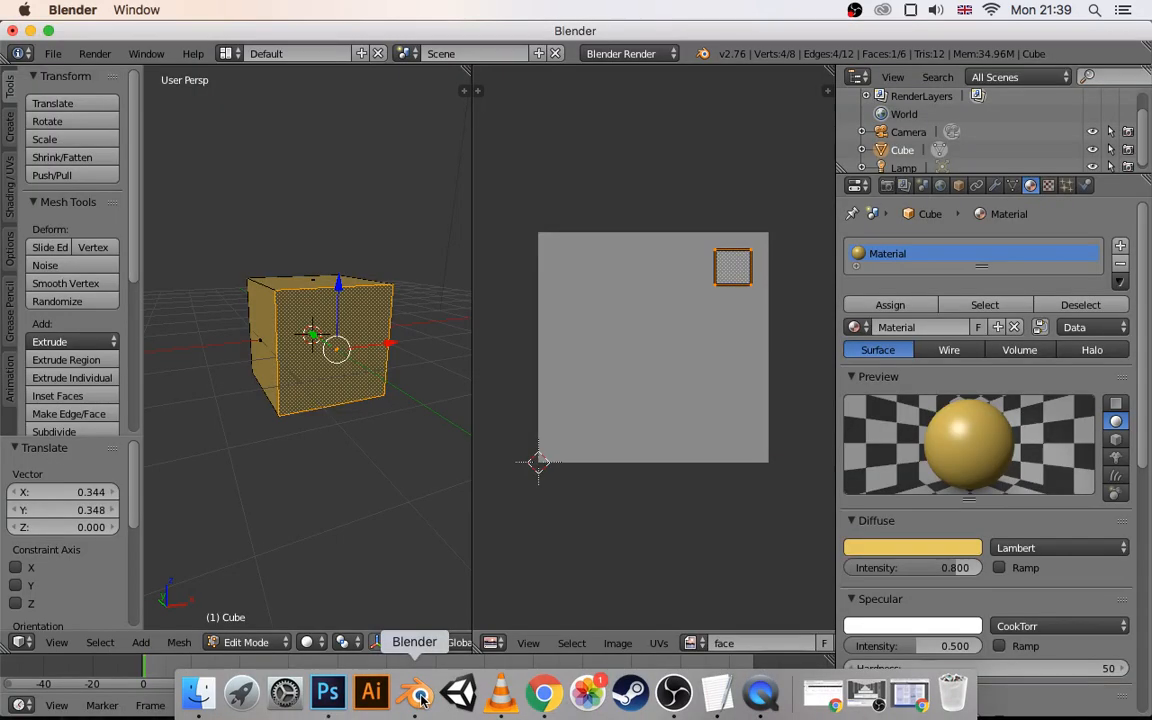
click(617, 643)
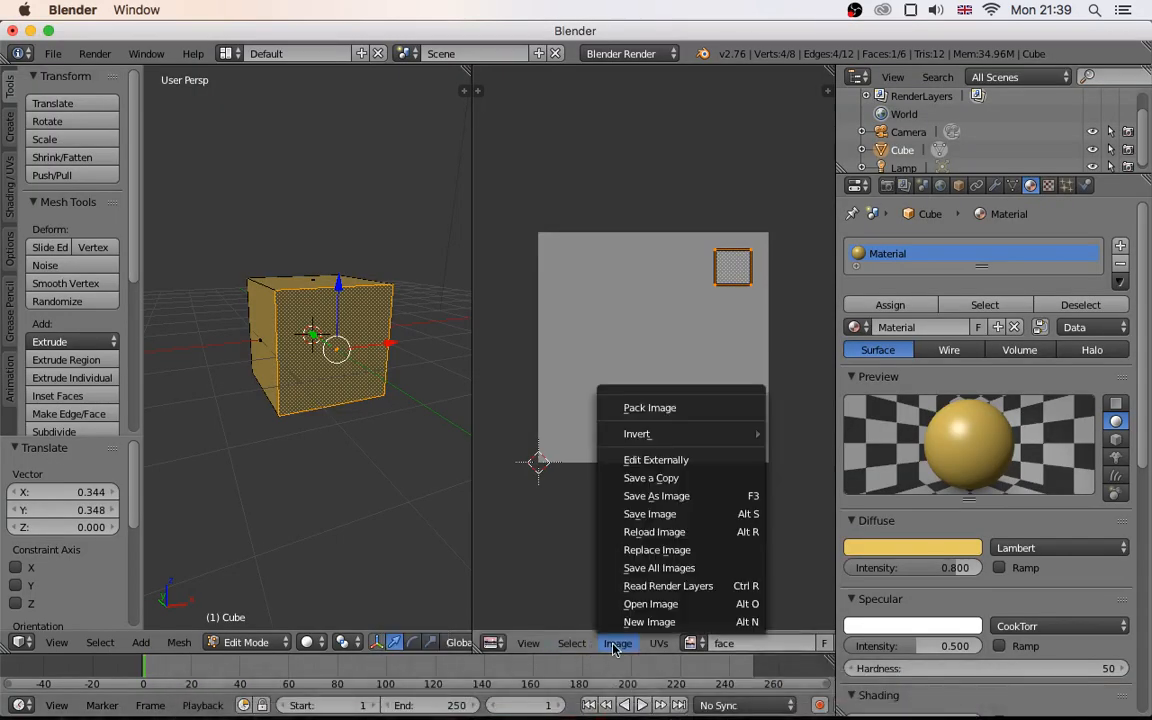
click(660, 534)
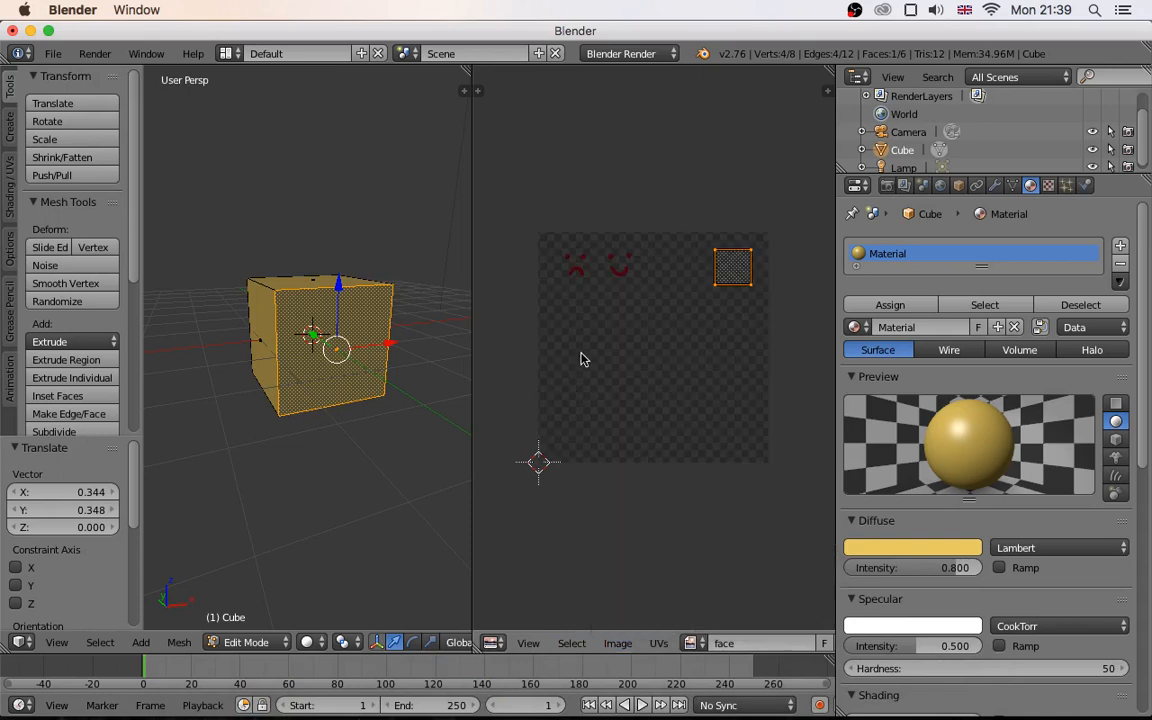
Step: Move the cube face's UV square over the sad face in the texture image
scroll(591, 296, up, 3)
scroll(590, 297, down, 2)
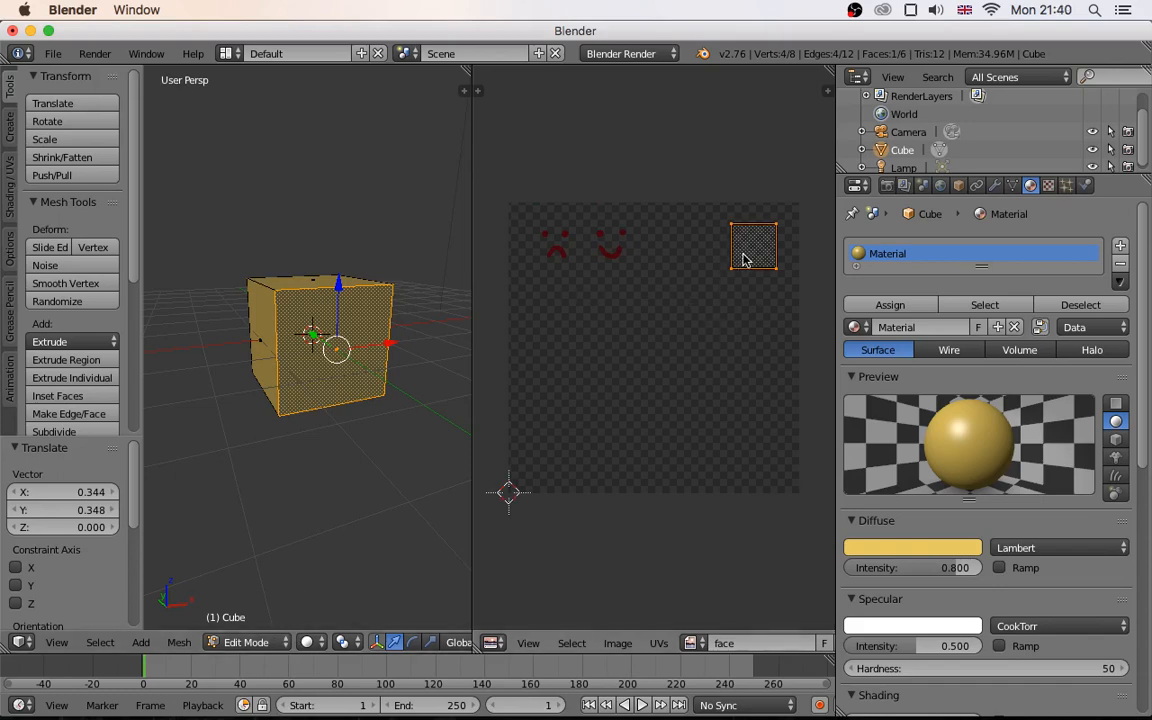
key(g)
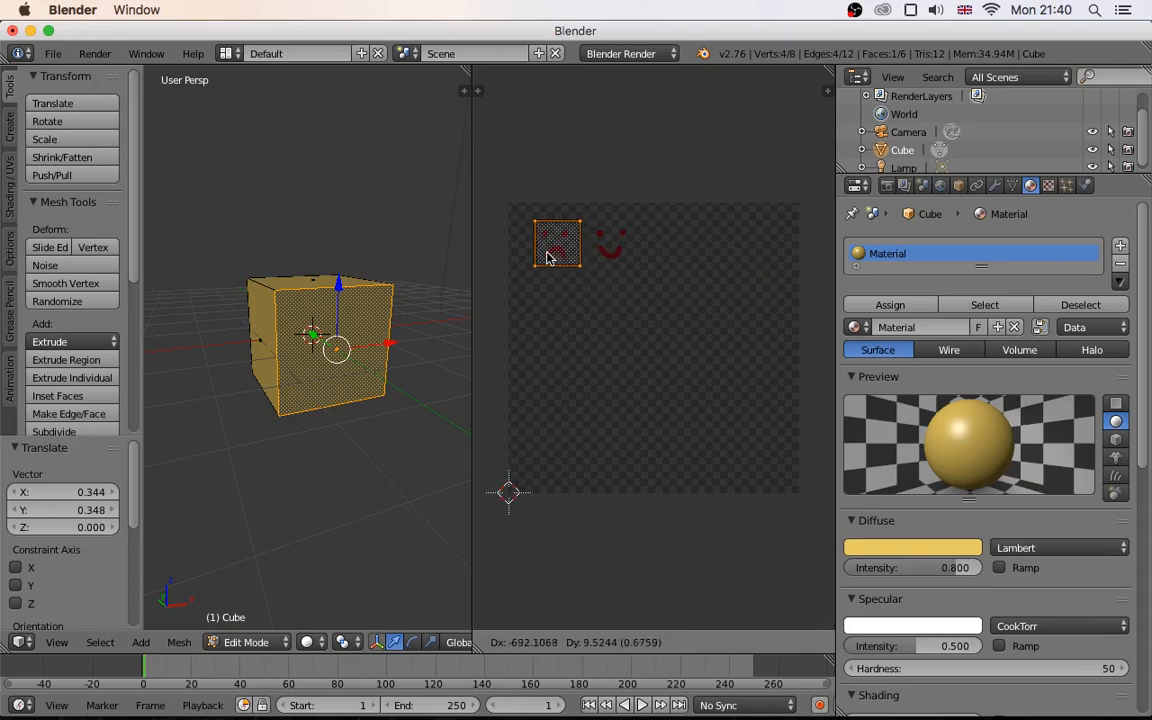
click(545, 257)
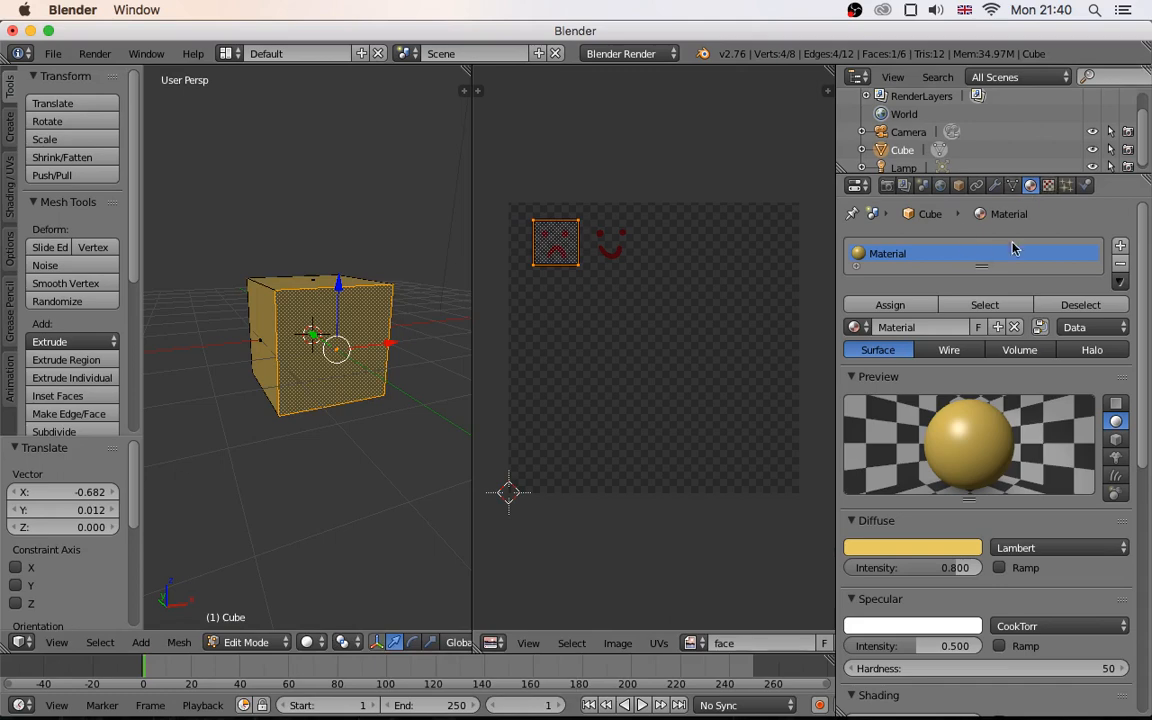
Step: Create a new brush texture and assign the existing face image to it
click(1048, 187)
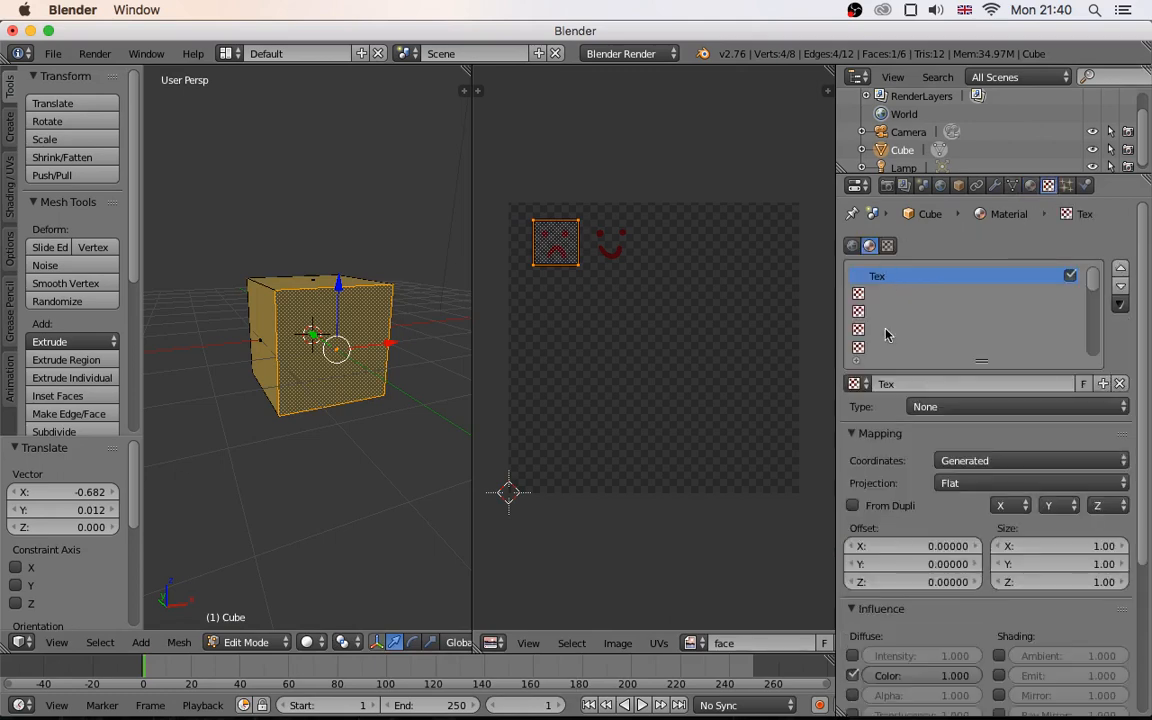
click(887, 245)
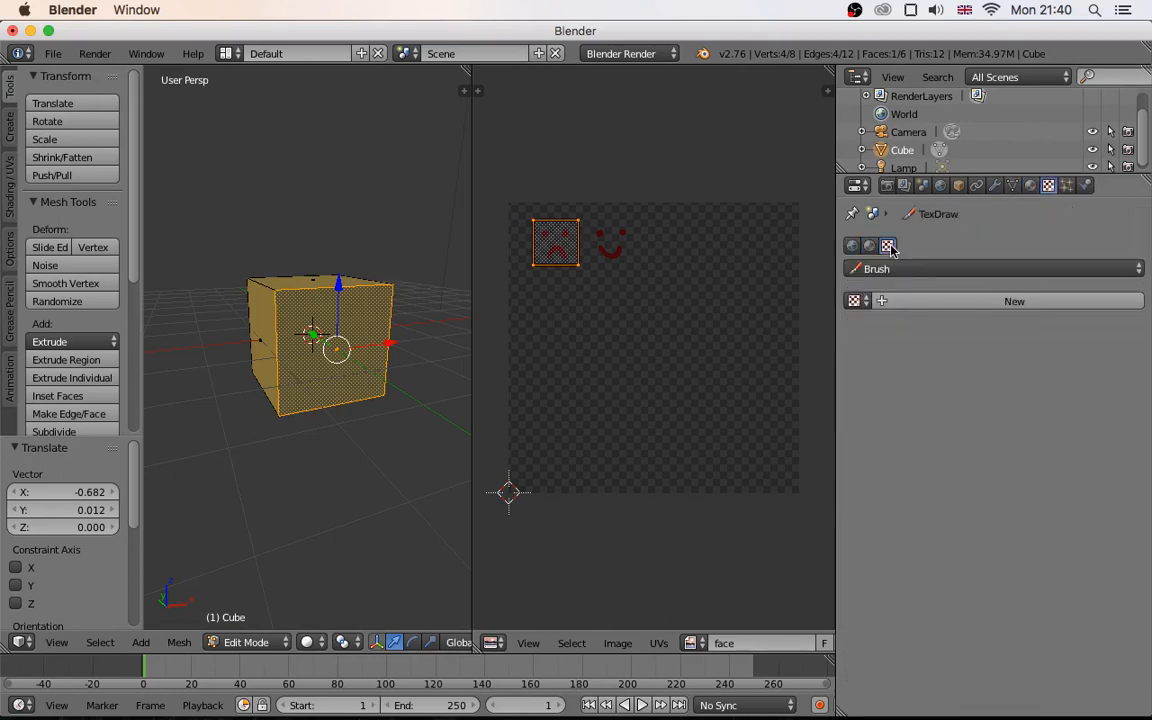
click(905, 300)
click(858, 543)
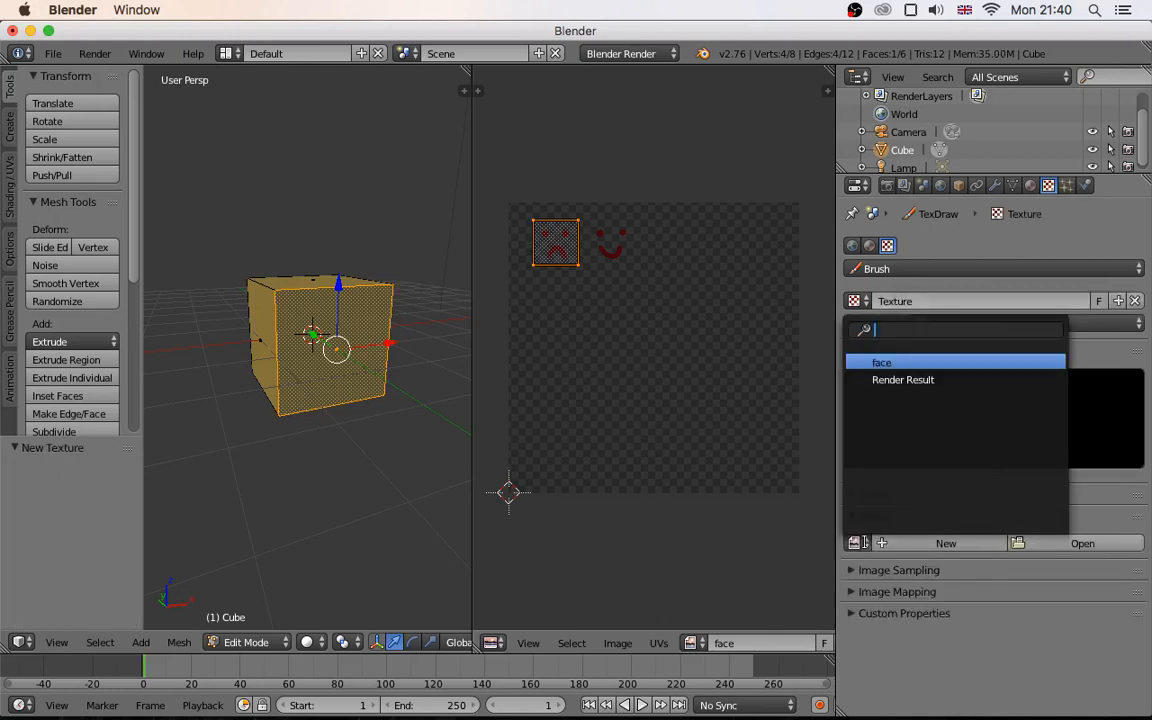
click(881, 362)
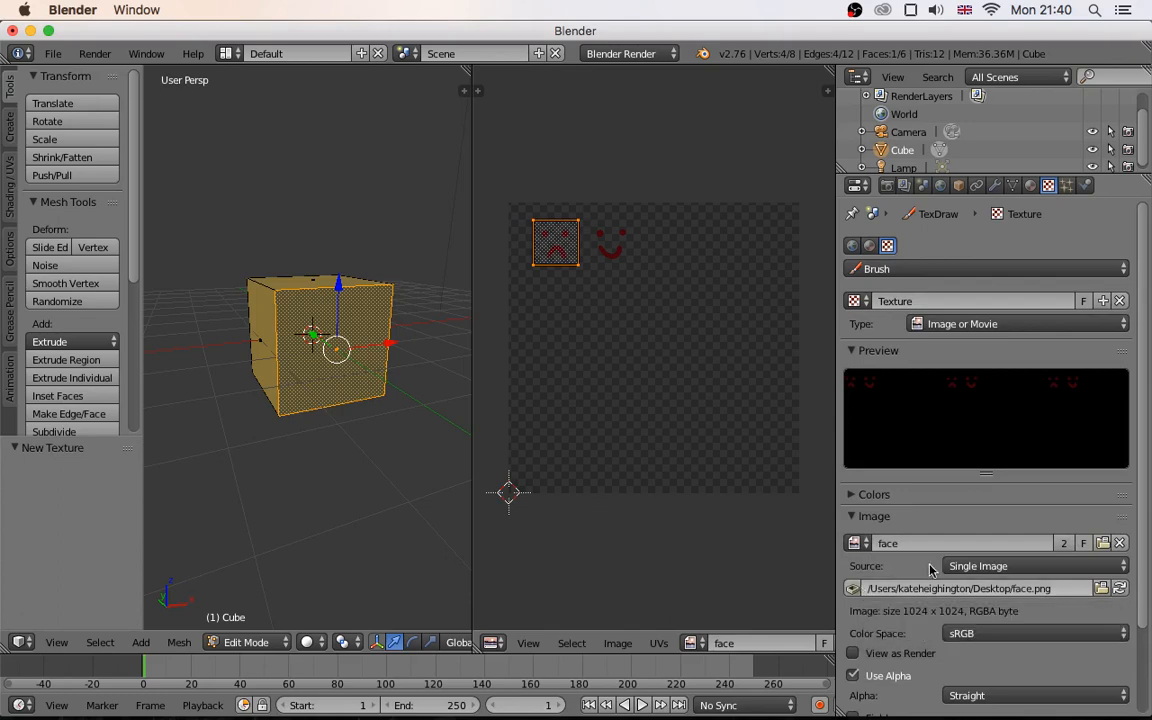
Step: Replace the cube material's Tex texture with the image texture named Texture
click(869, 245)
click(858, 384)
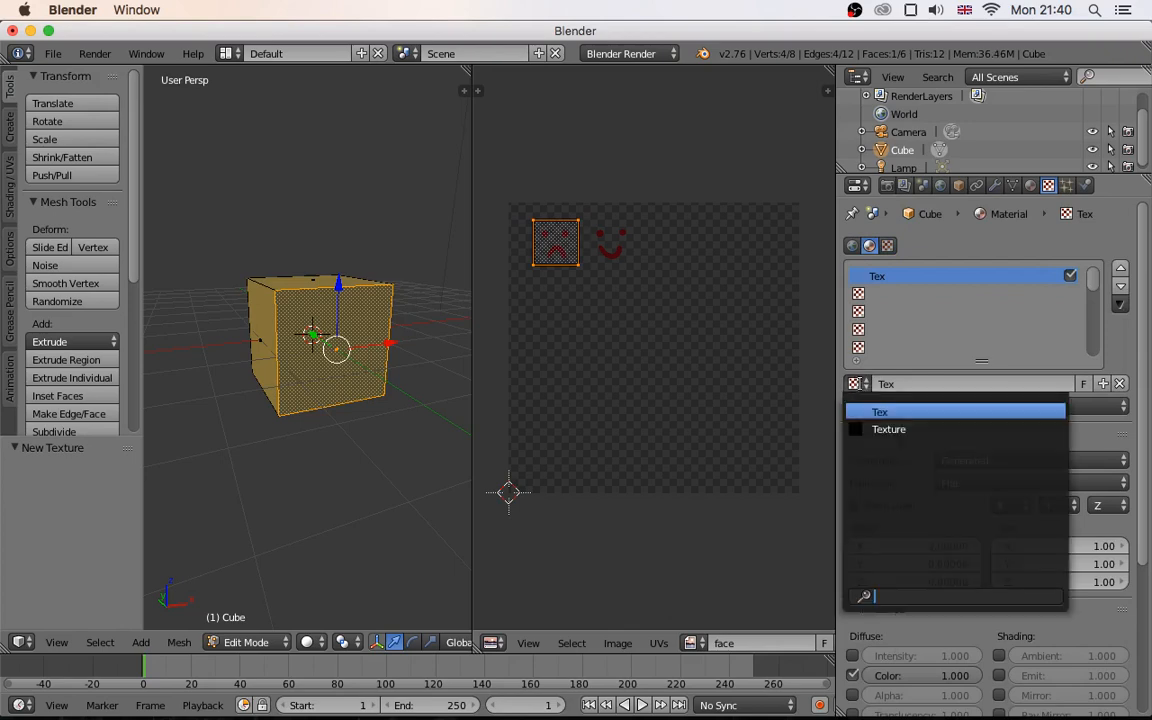
click(889, 428)
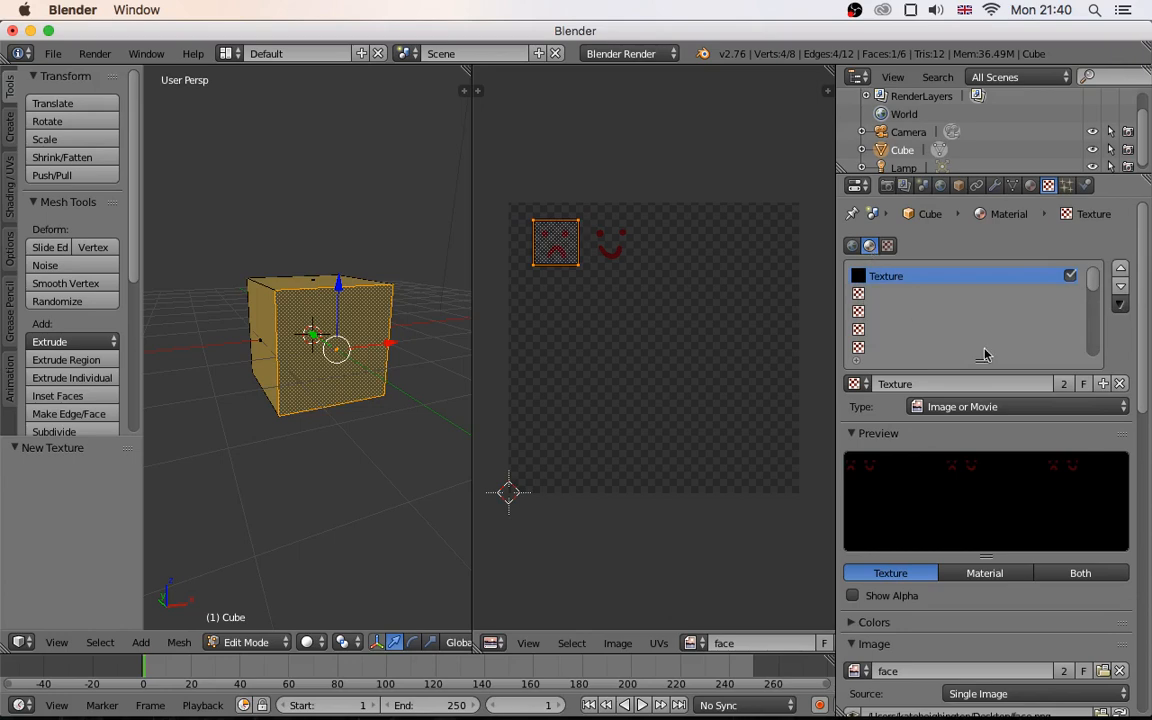
Step: Set the material texture's mapping coordinates to UV and its map to UVMap
scroll(873, 540, down, 10)
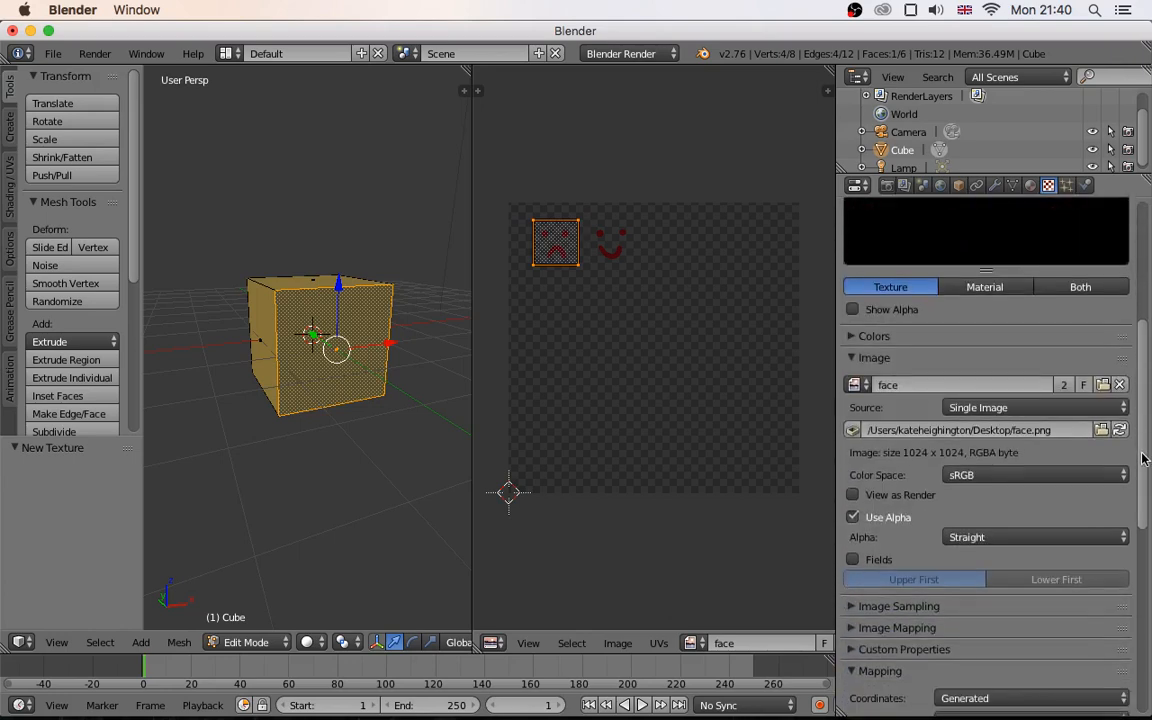
click(875, 541)
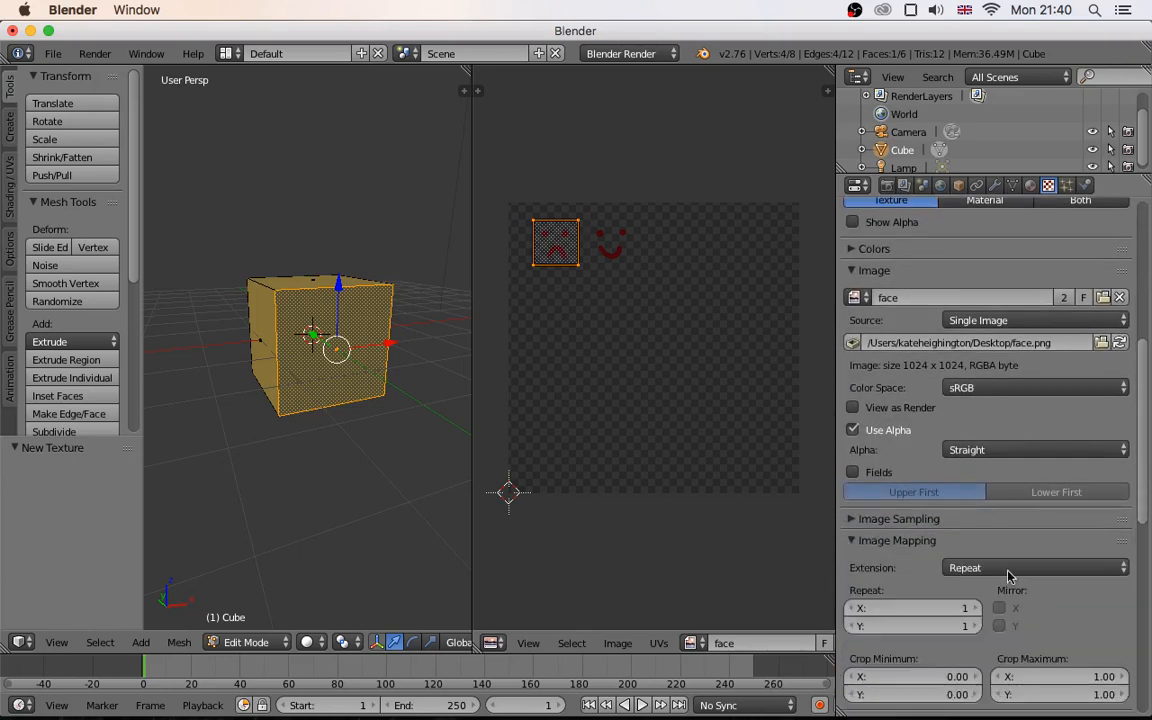
click(865, 541)
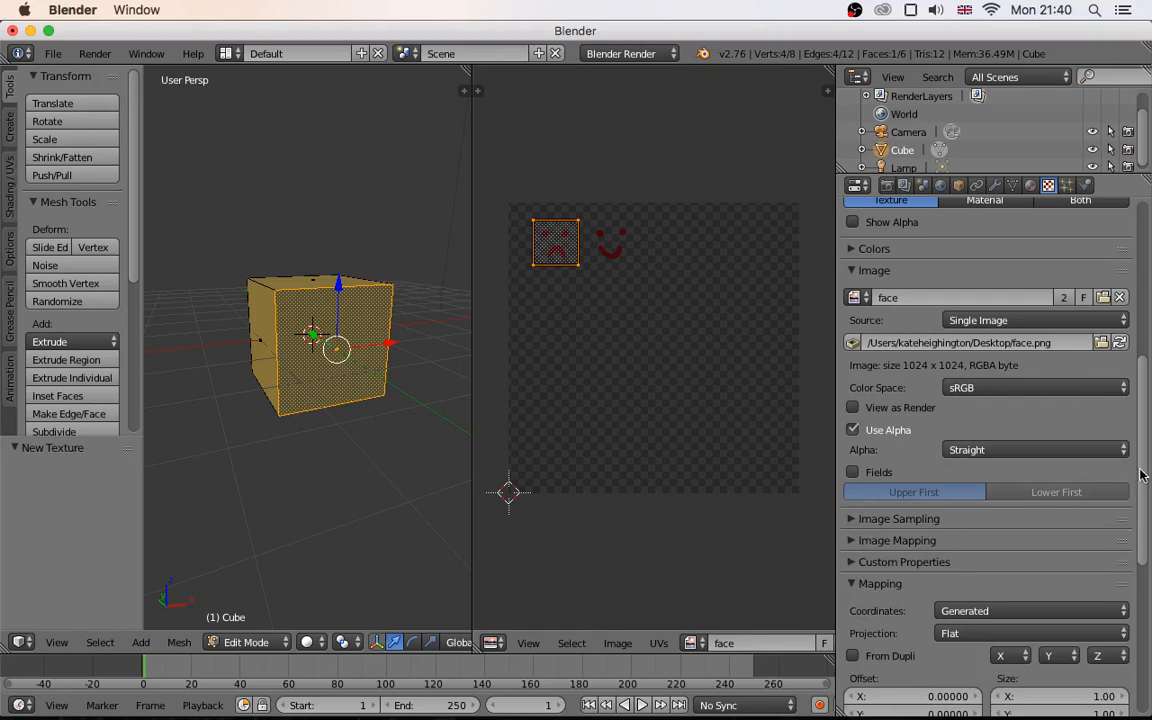
drag(1141, 475, 1141, 526)
click(950, 488)
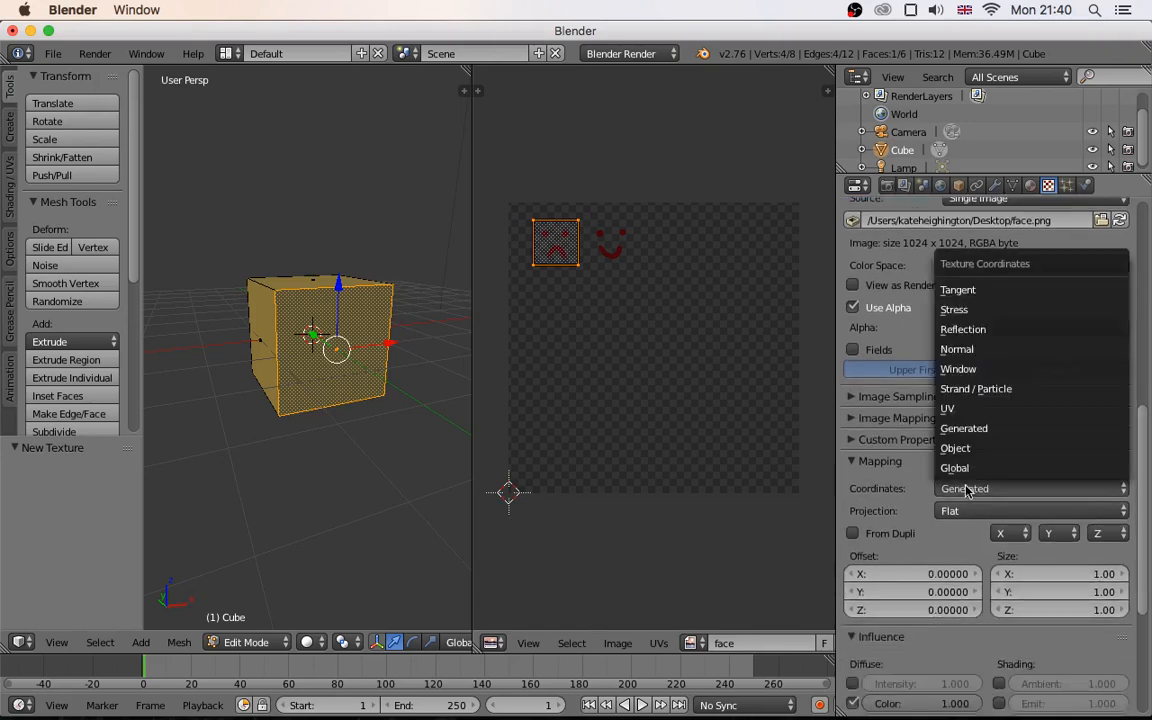
click(957, 410)
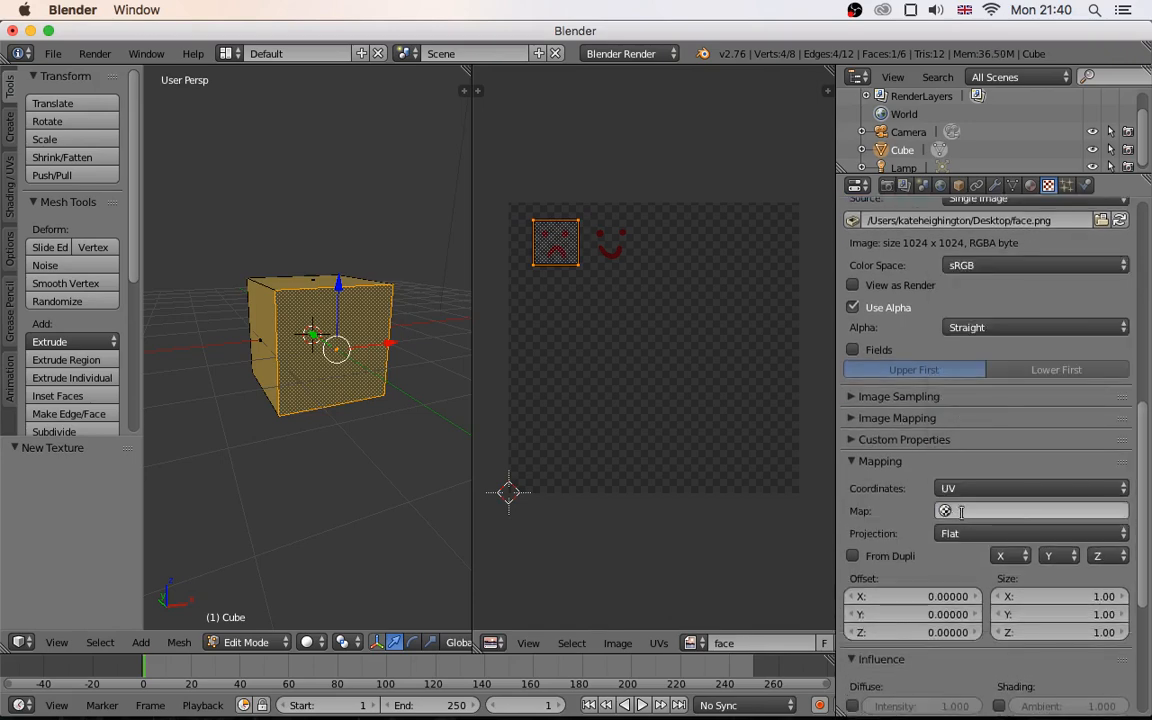
click(990, 510)
click(955, 543)
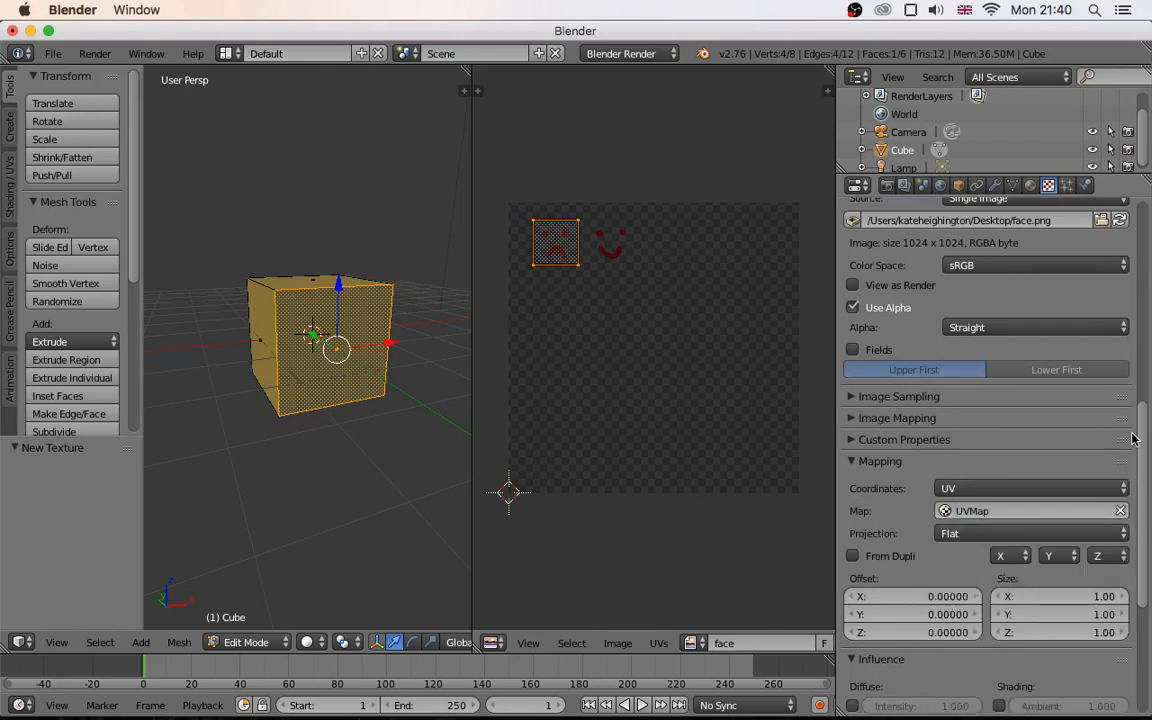
Step: Switch the 3D view's viewport shading to Texture
scroll(1122, 300, up, 8)
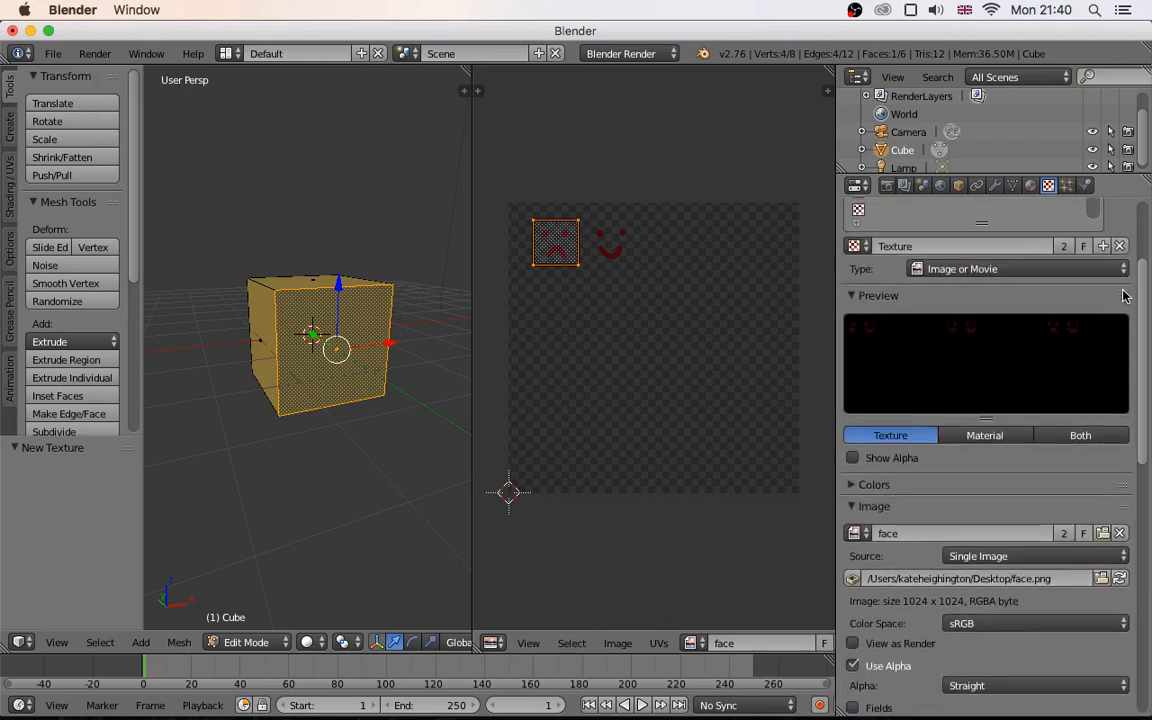
click(312, 642)
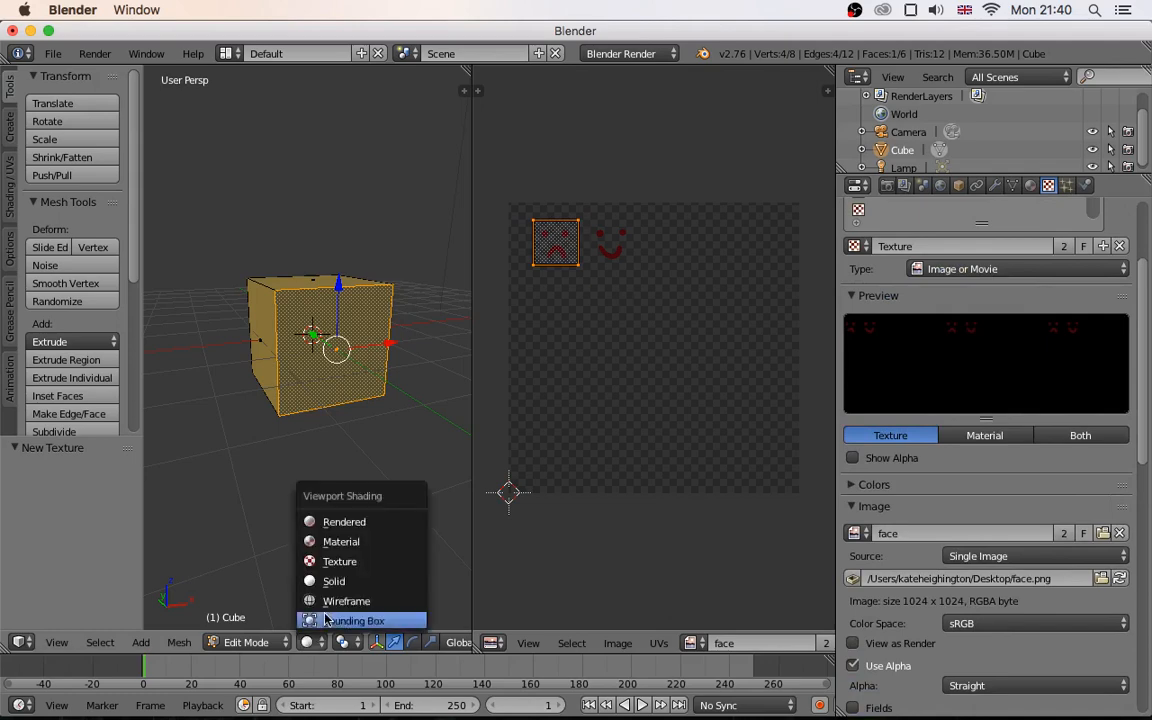
click(336, 560)
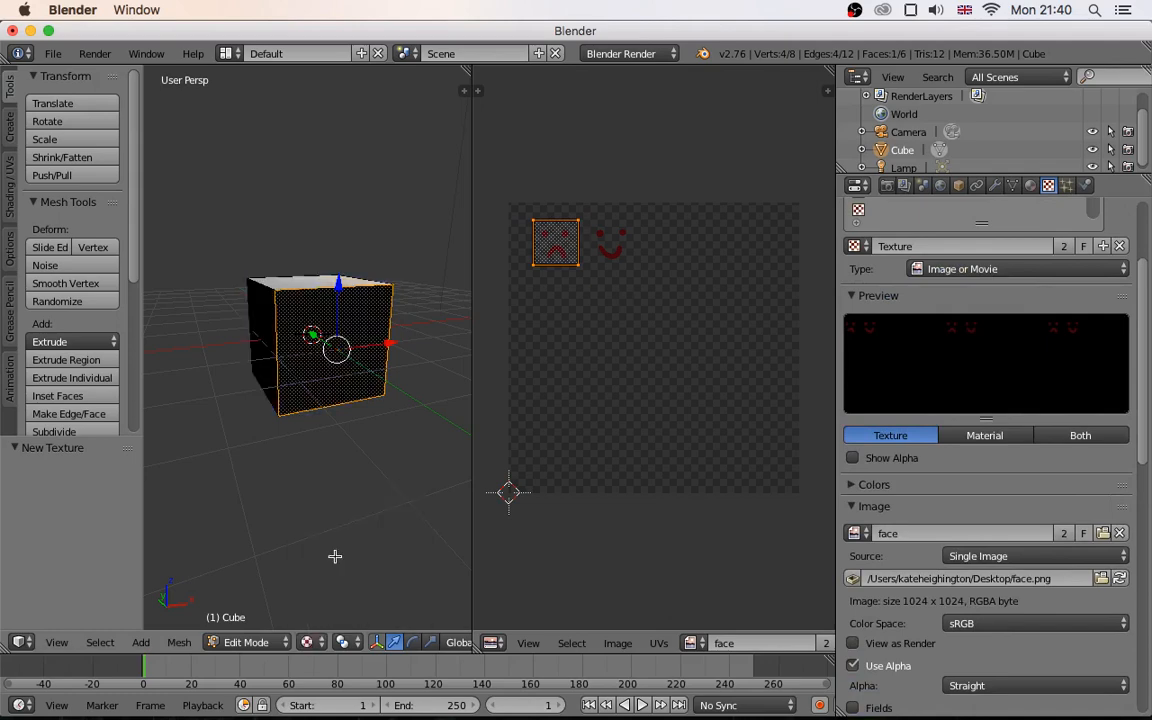
Step: Enable Shadeless display in the 3D view's shading settings so the face texture shows unlit on the cube
key(n)
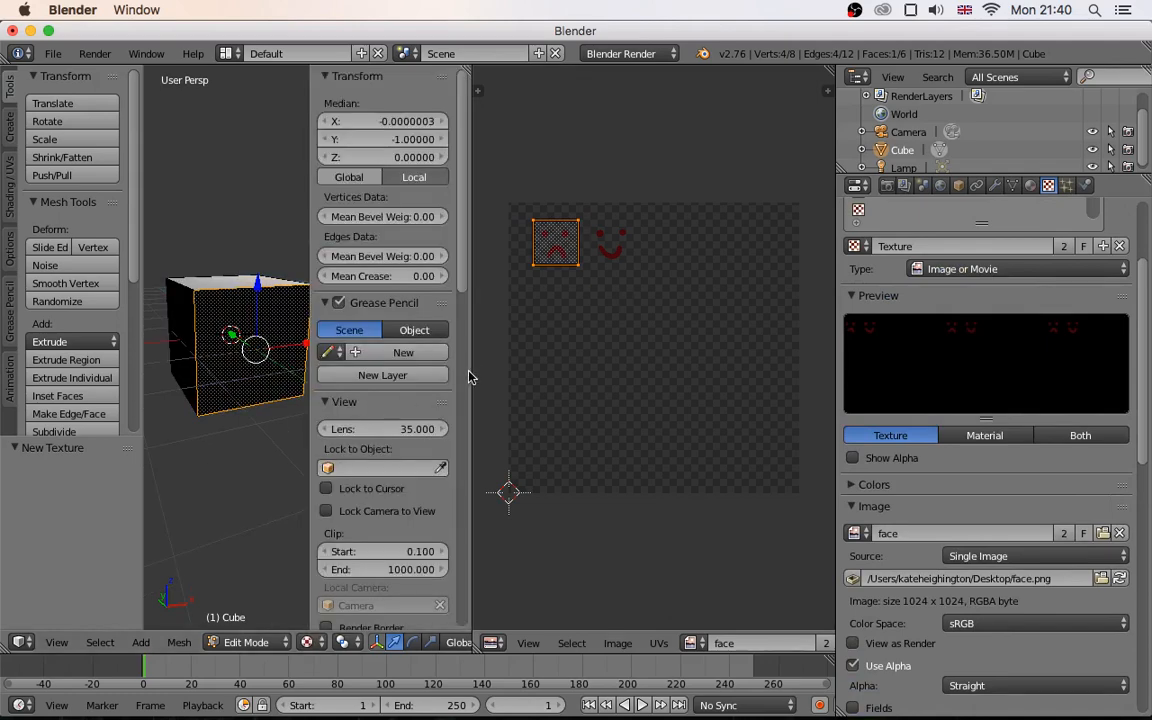
scroll(465, 381, down, 10)
scroll(460, 381, down, 4)
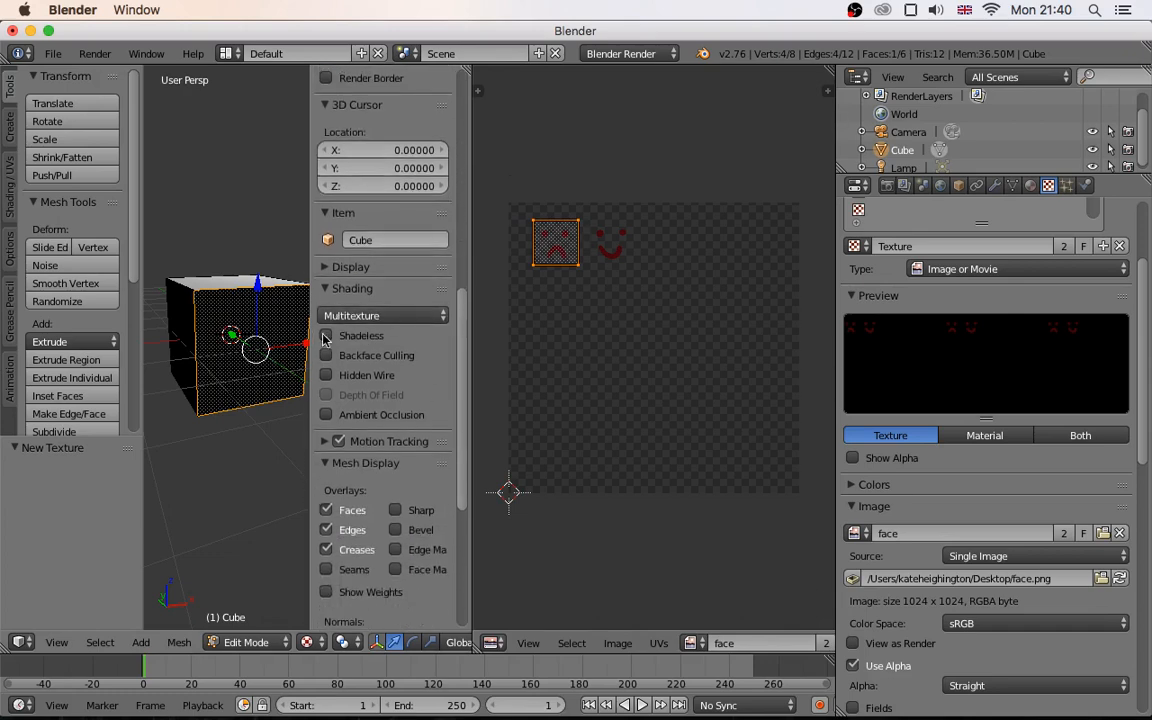
click(327, 336)
key(n)
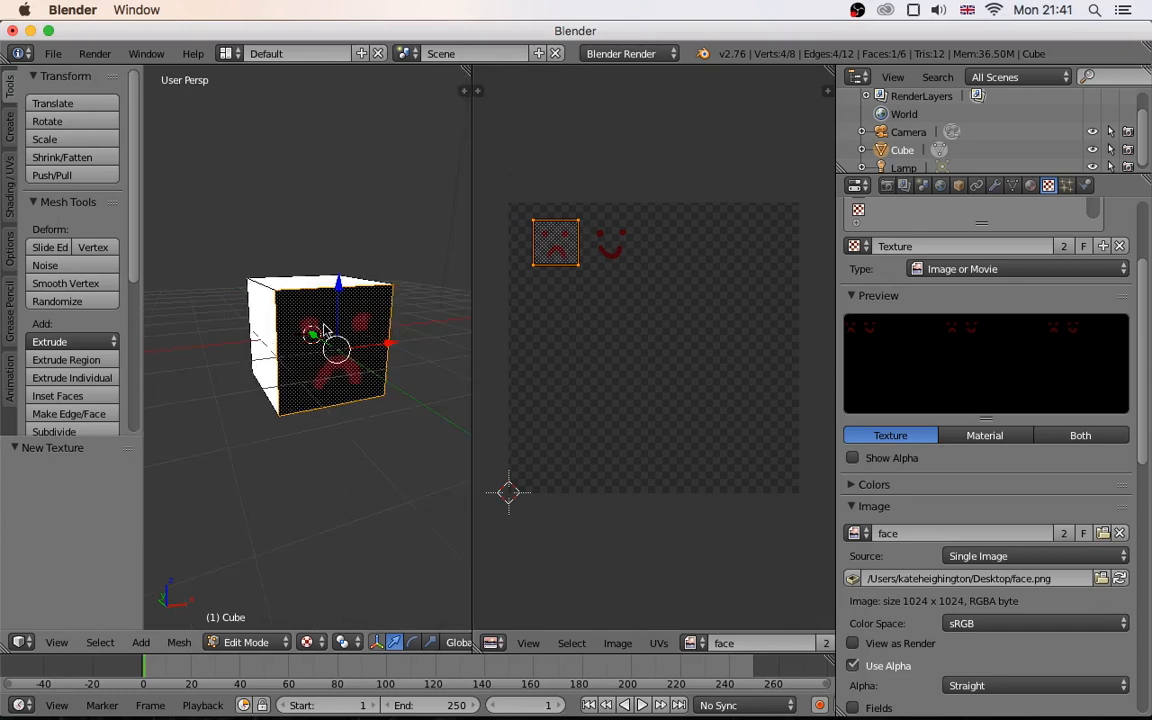
middle_drag(378, 327, 314, 310)
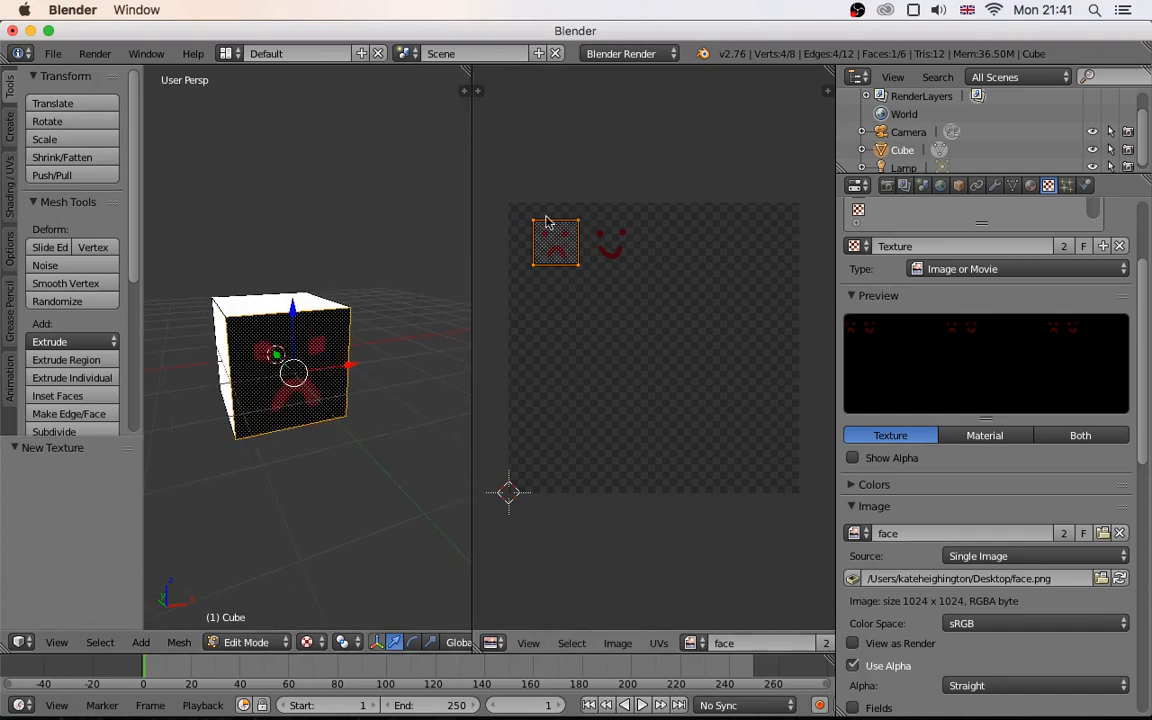
Step: Switch the 3D view's viewport shading to Rendered
click(268, 643)
click(310, 643)
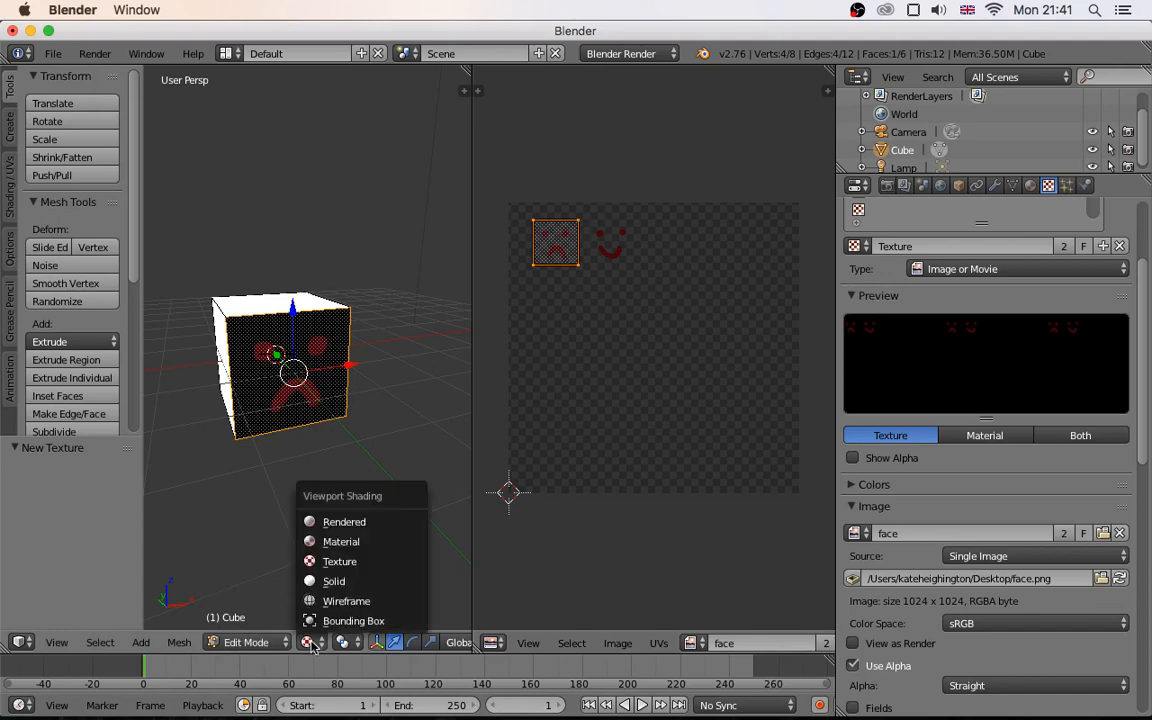
click(355, 521)
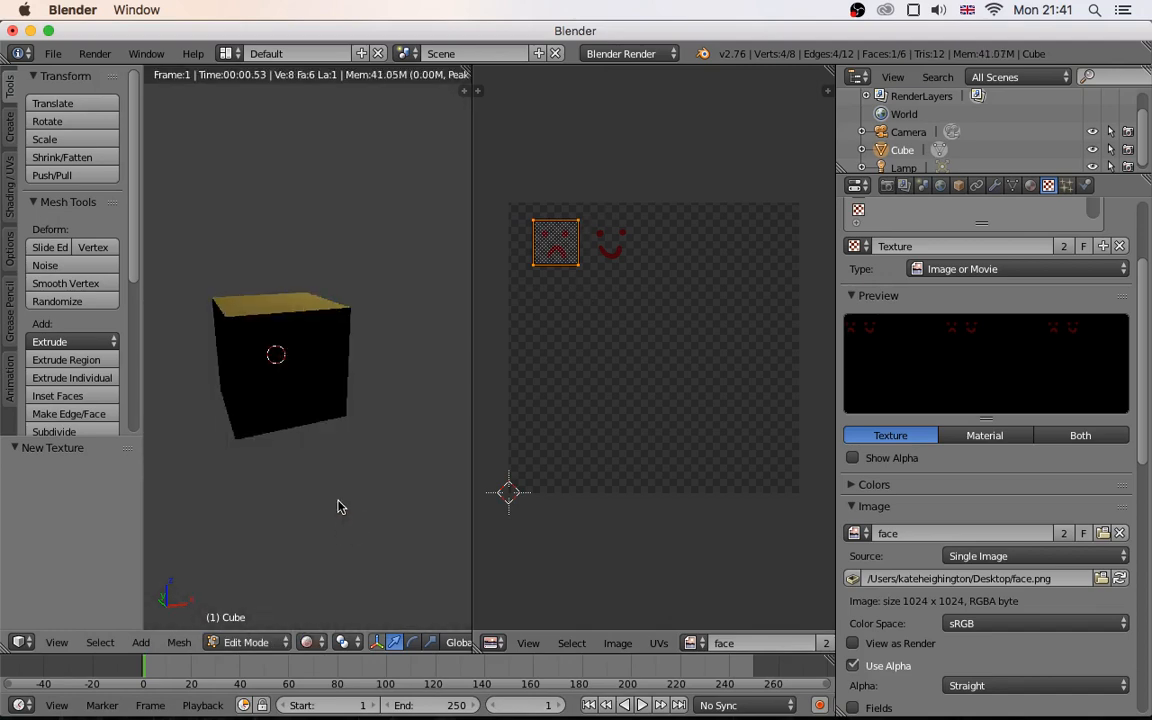
Step: Leave Edit Mode for Object Mode and add a Hemi lamp to the scene
key(shift+a)
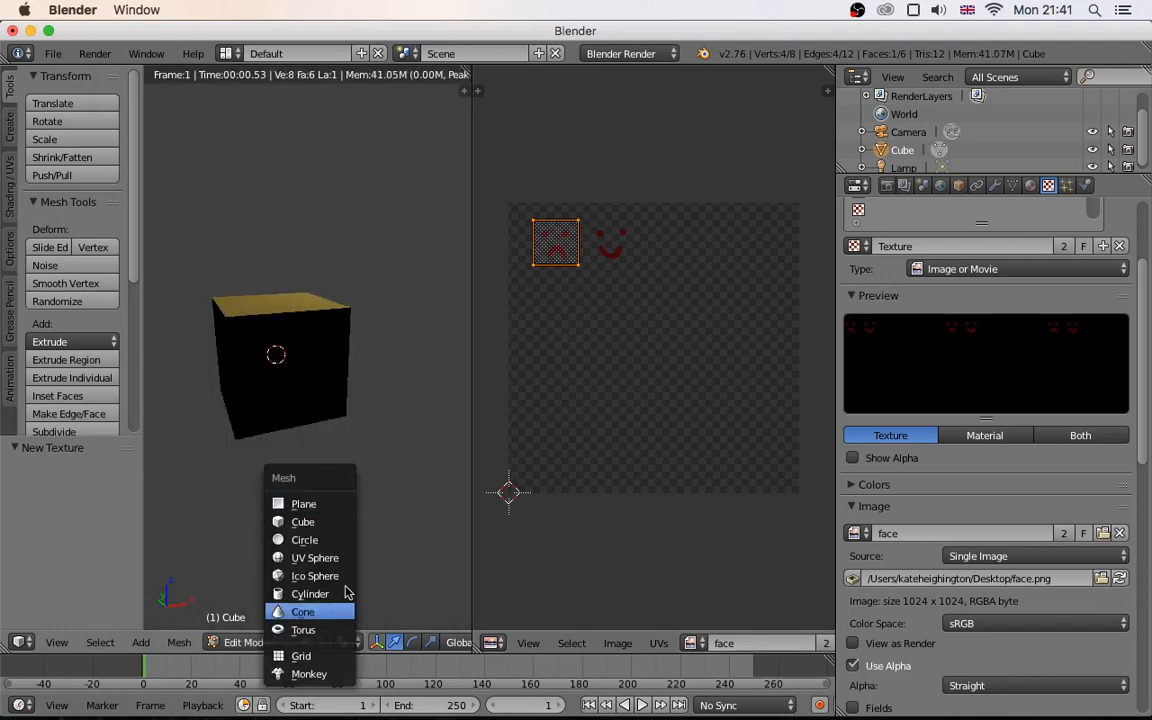
click(245, 643)
click(255, 621)
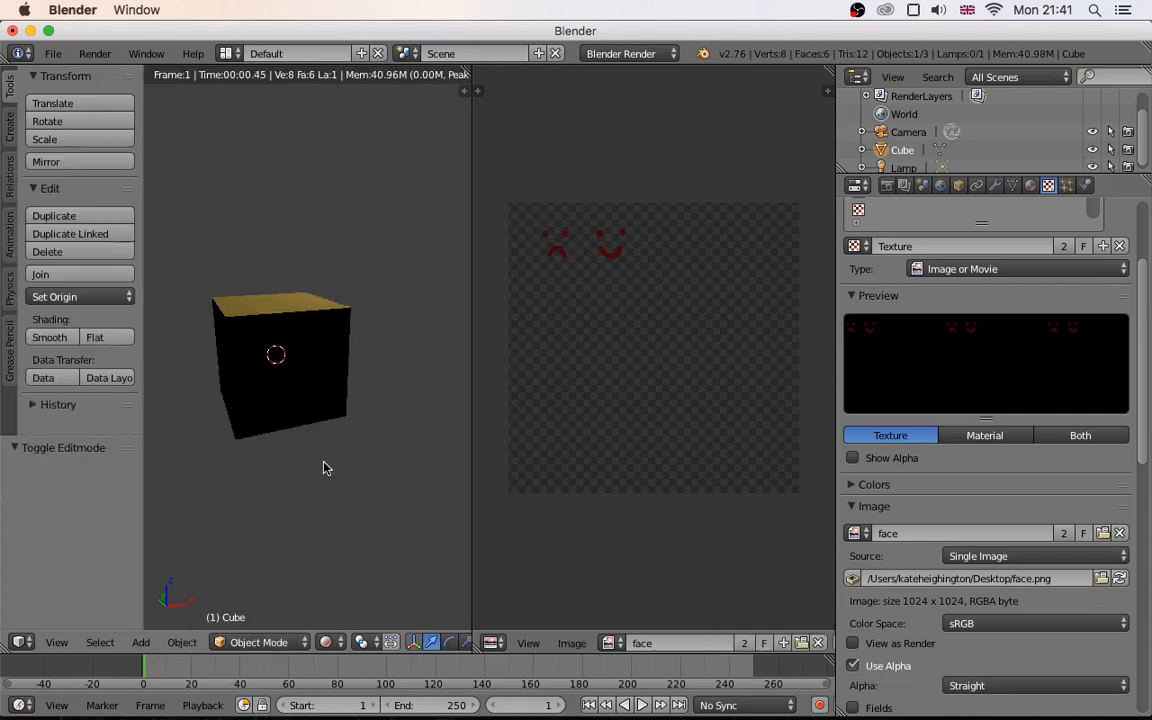
key(shift+a)
mouse_move(325, 467)
click(373, 523)
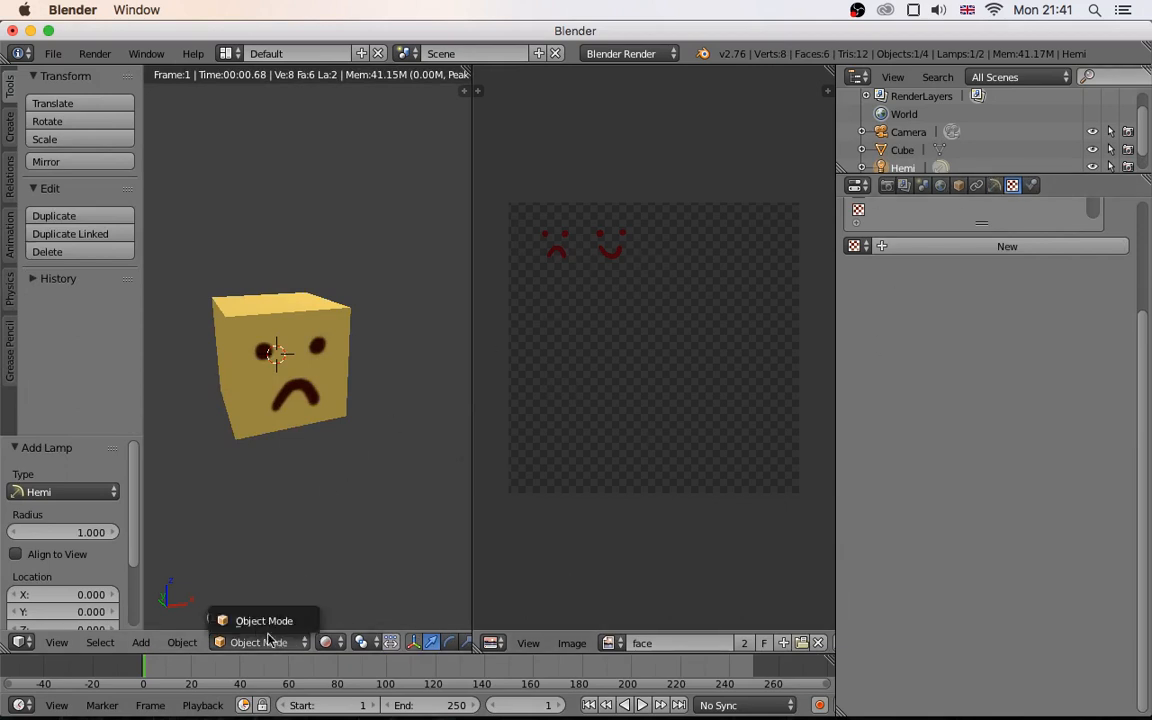
Step: Set the viewport shading back to Texture and put the cube in Edit Mode
click(330, 643)
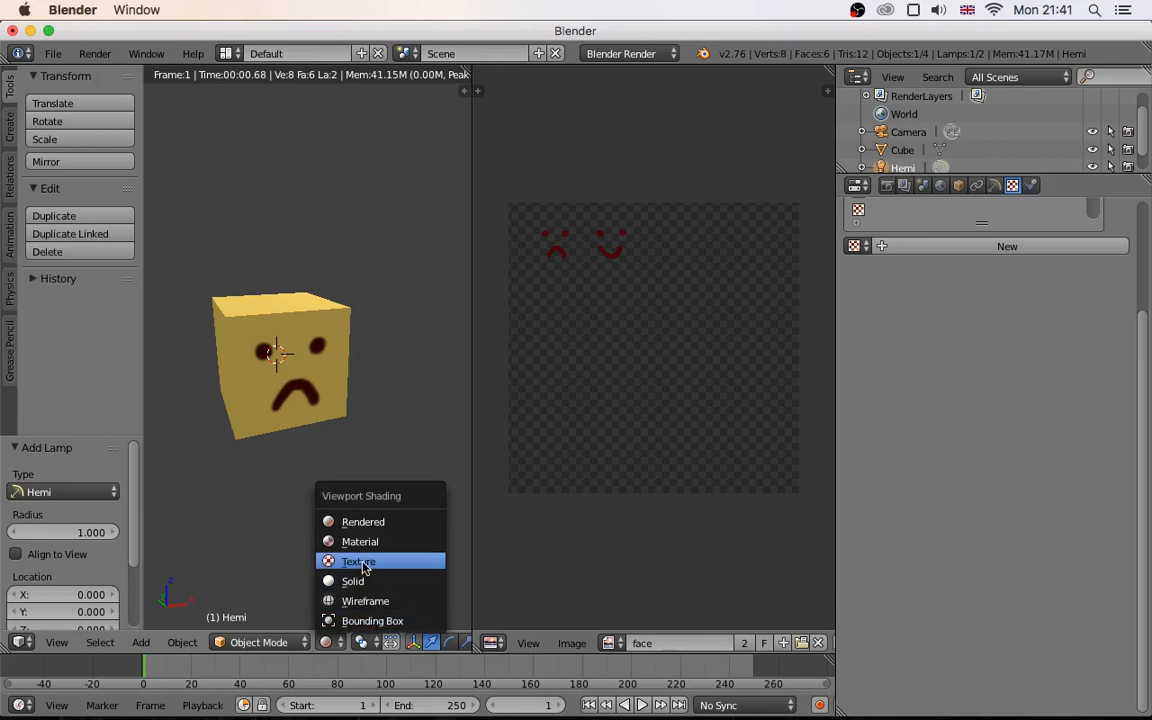
click(367, 560)
click(268, 642)
click(287, 621)
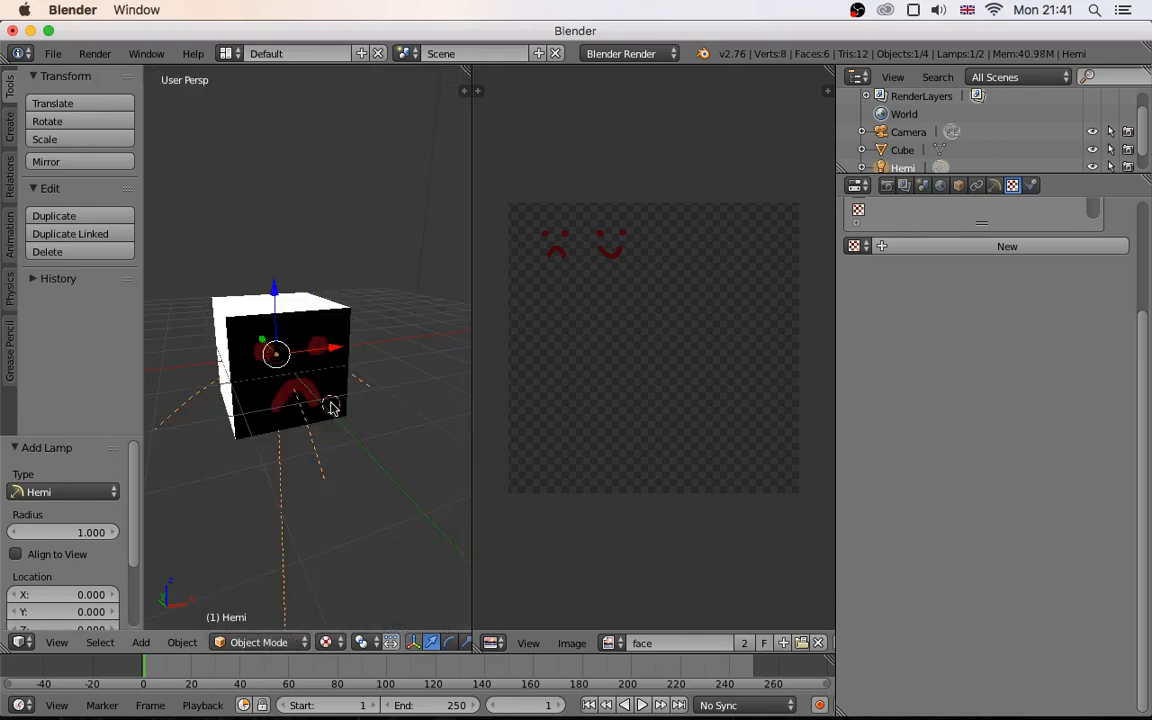
right_click(330, 398)
click(258, 642)
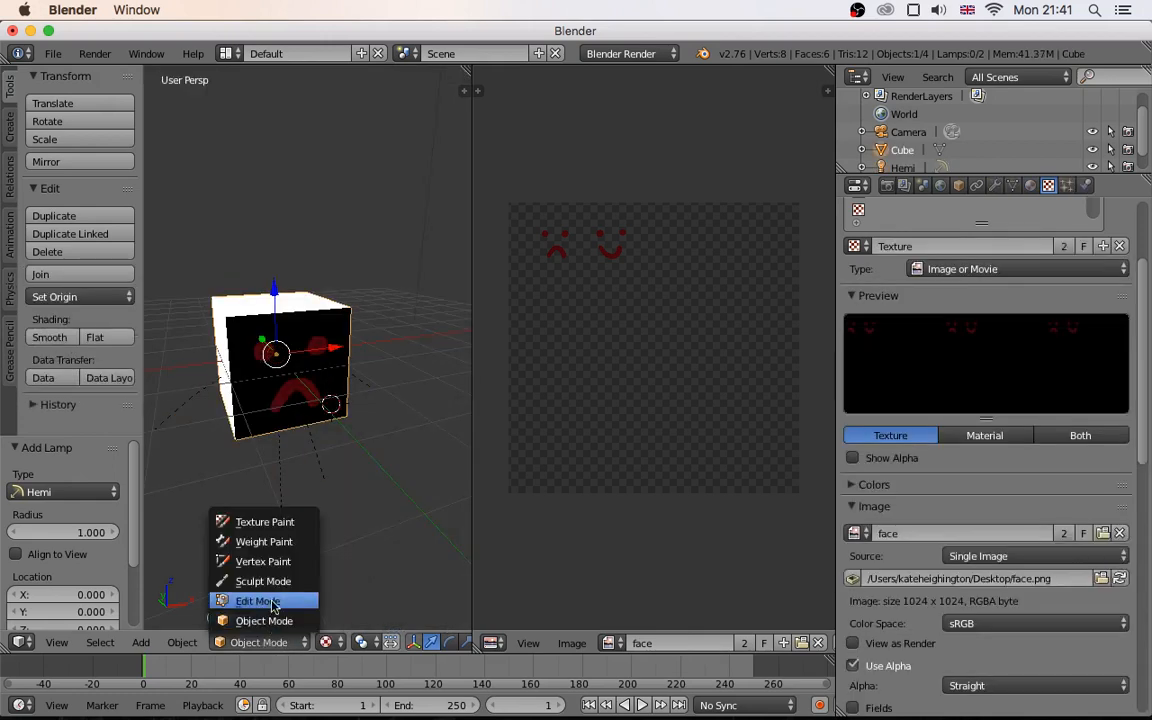
click(268, 598)
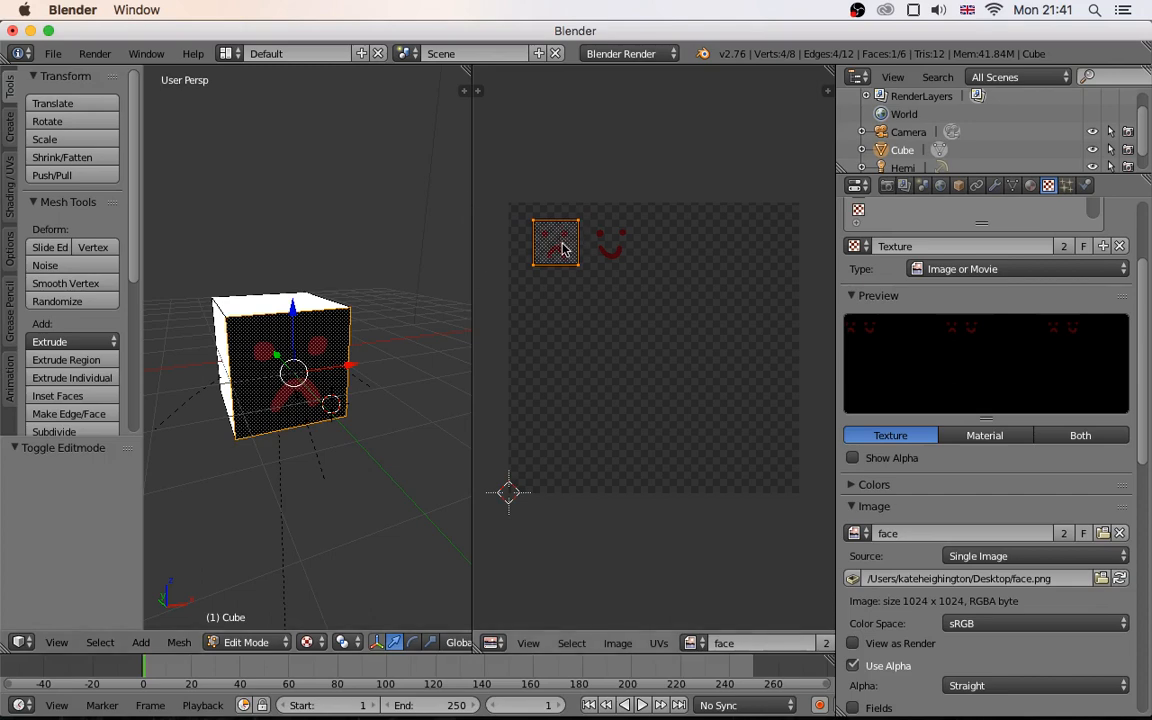
Step: Try moving the face's UV square across to the smiling face and back over the sad face
key(g)
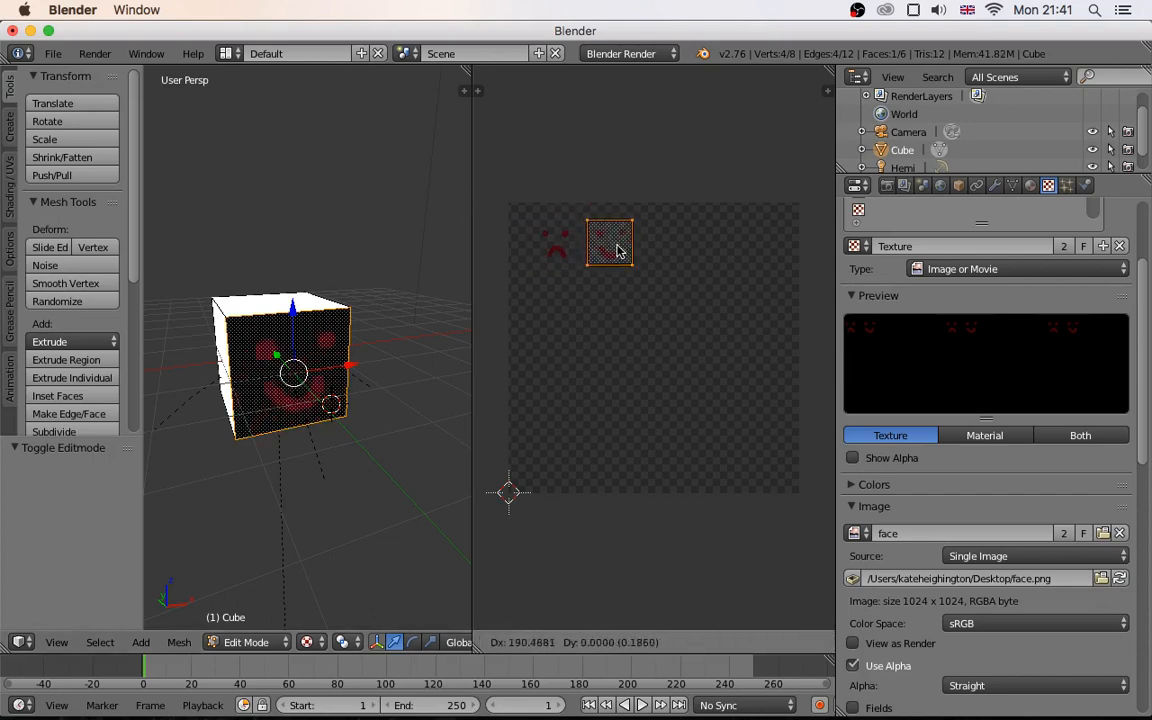
click(560, 250)
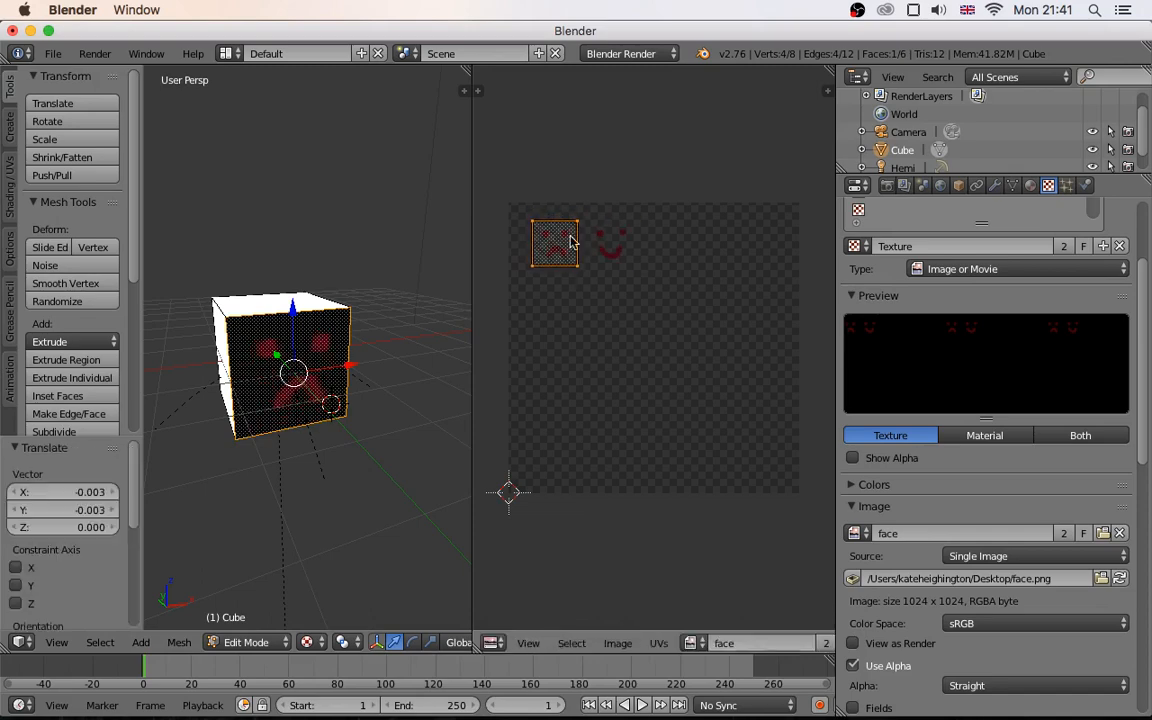
Step: Search the add-ons for "anim" in the user preferences and save the user settings with Animation: AnimAll enabled
click(52, 53)
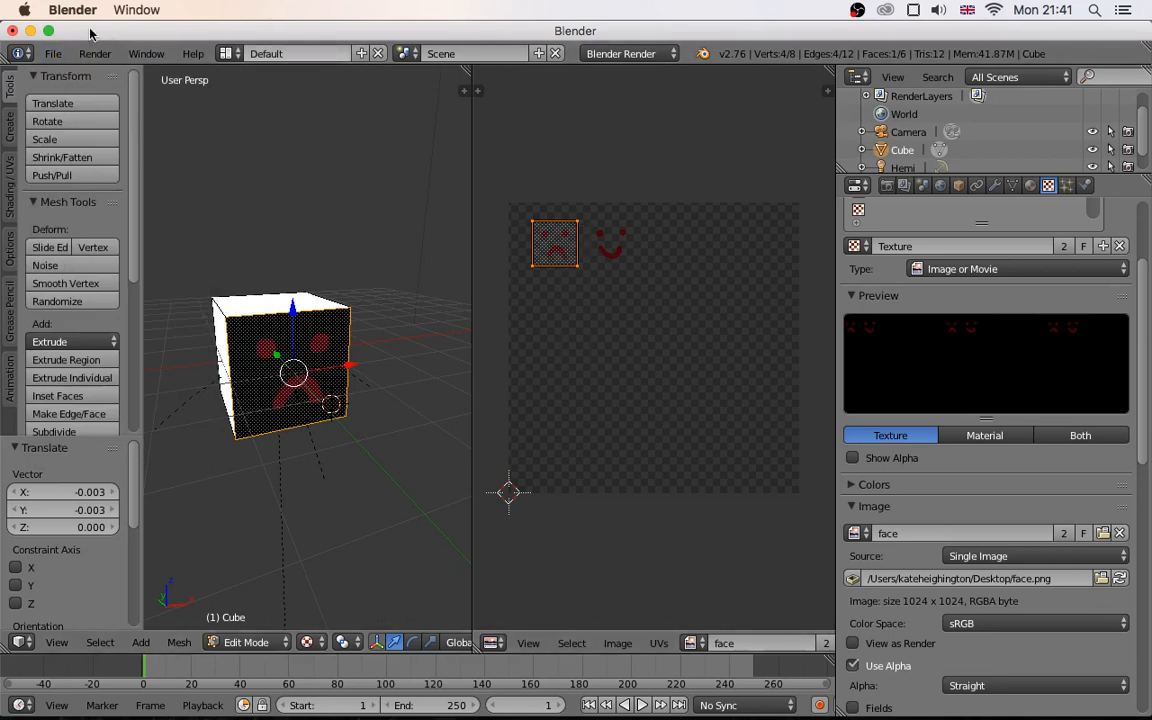
click(52, 53)
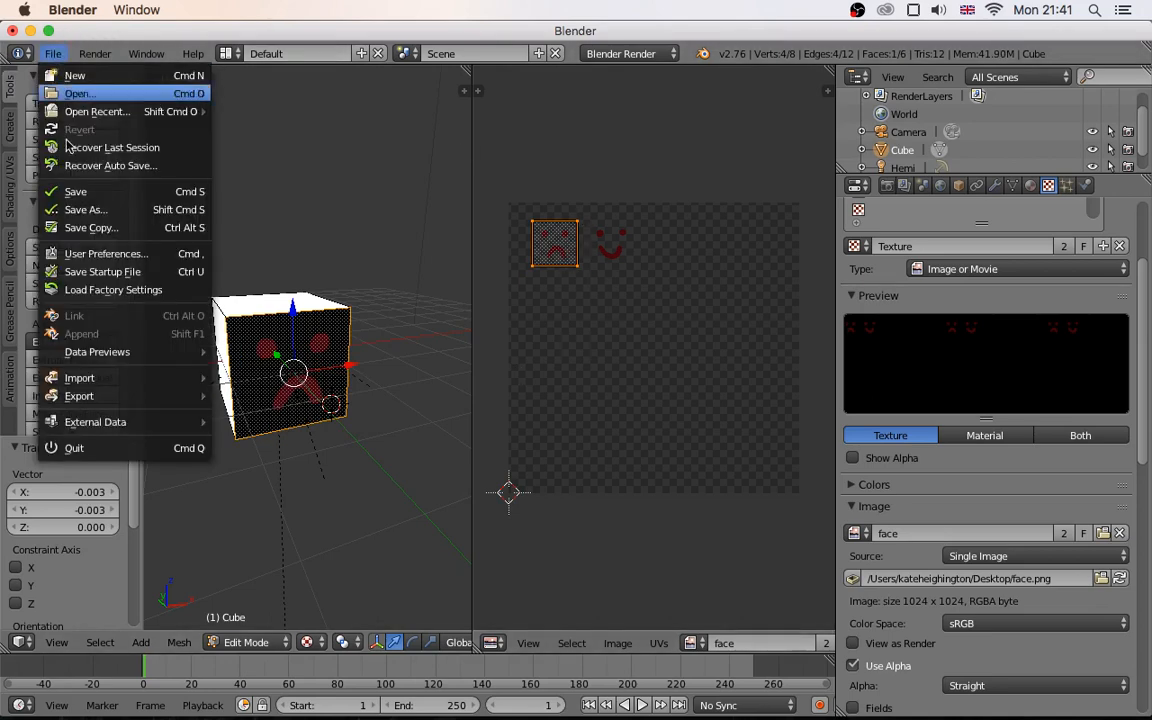
click(88, 254)
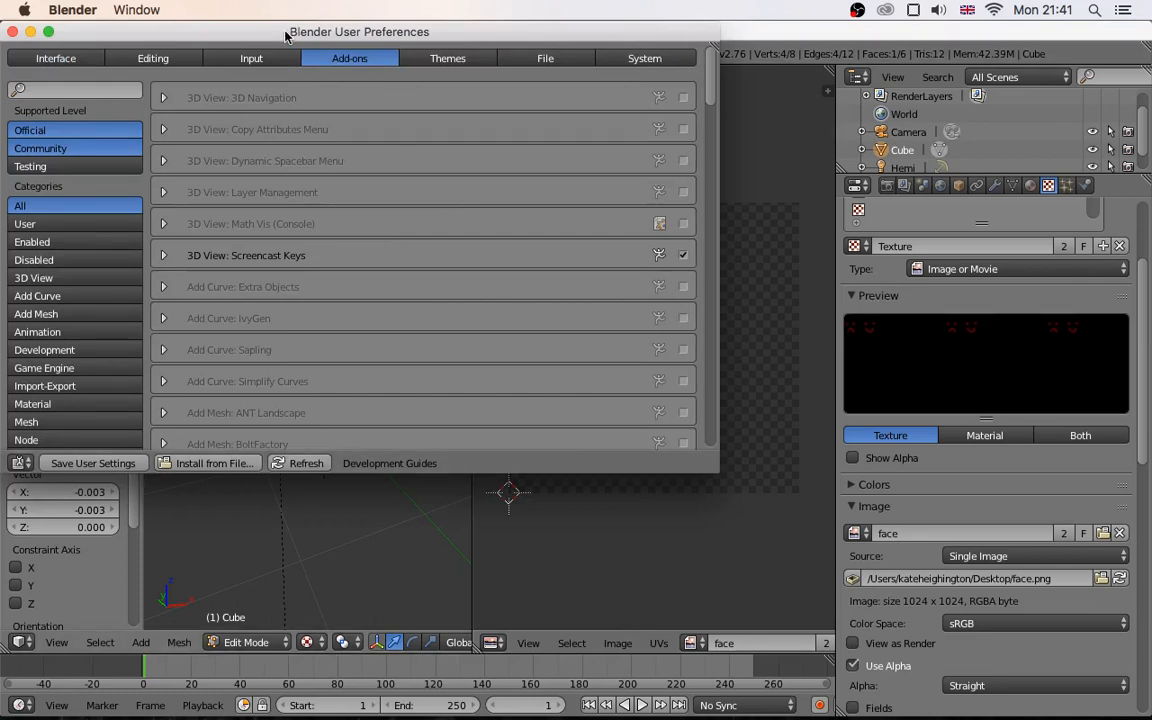
drag(286, 26, 470, 47)
click(244, 103)
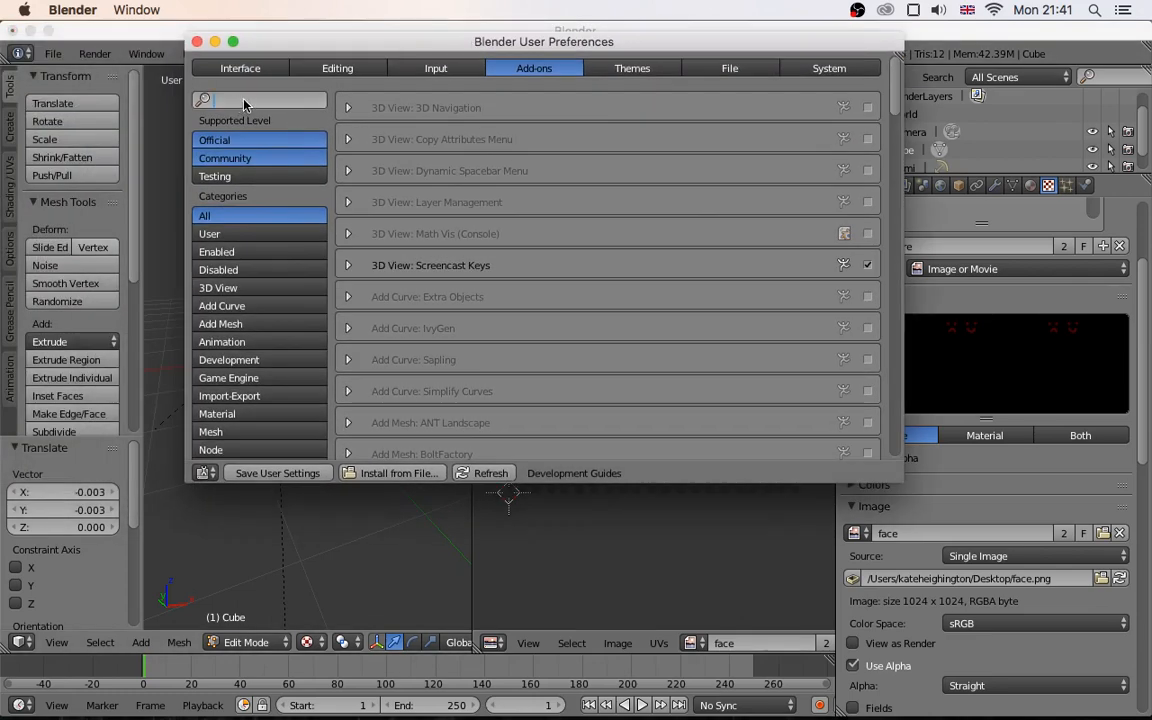
text(anim)
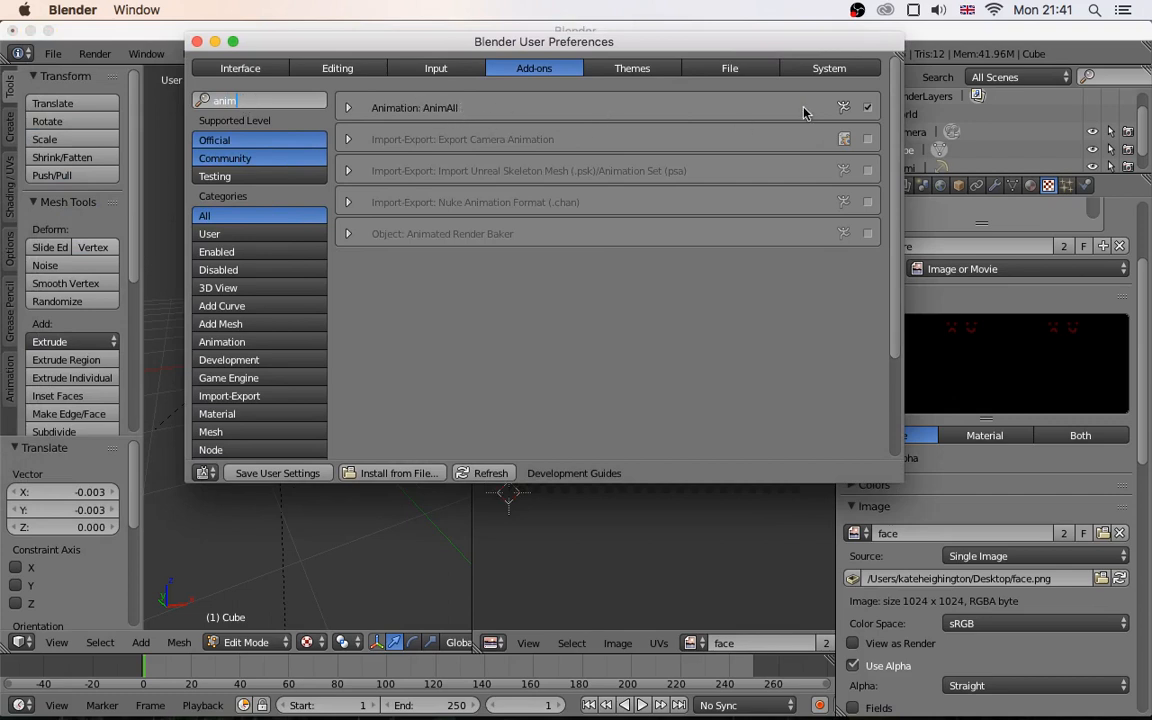
click(279, 478)
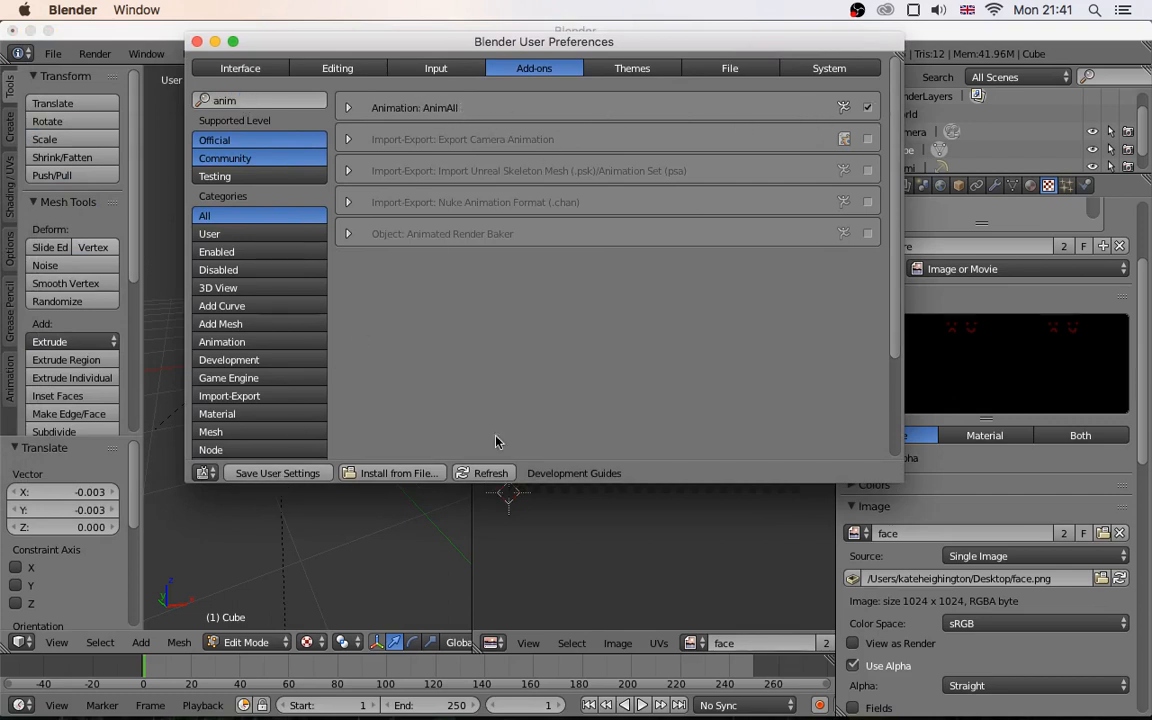
click(197, 43)
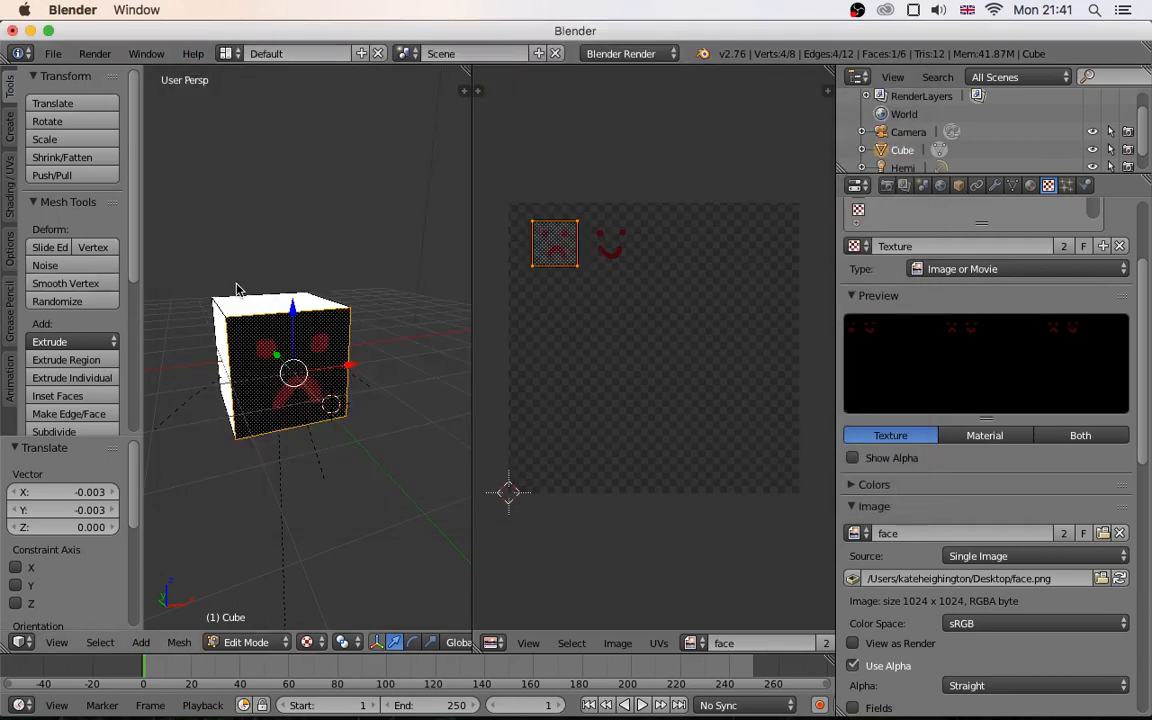
Step: Show the AnimAll options for the cube and enable UVs as the only keyed property
key(t)
key(t)
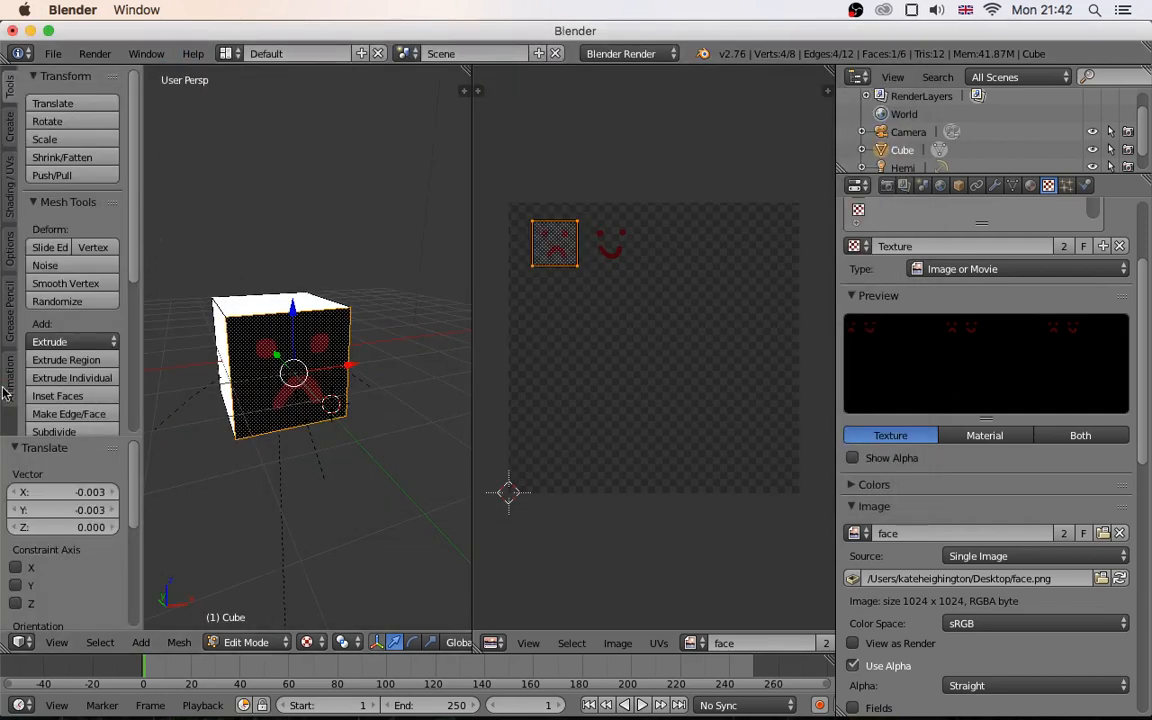
click(8, 385)
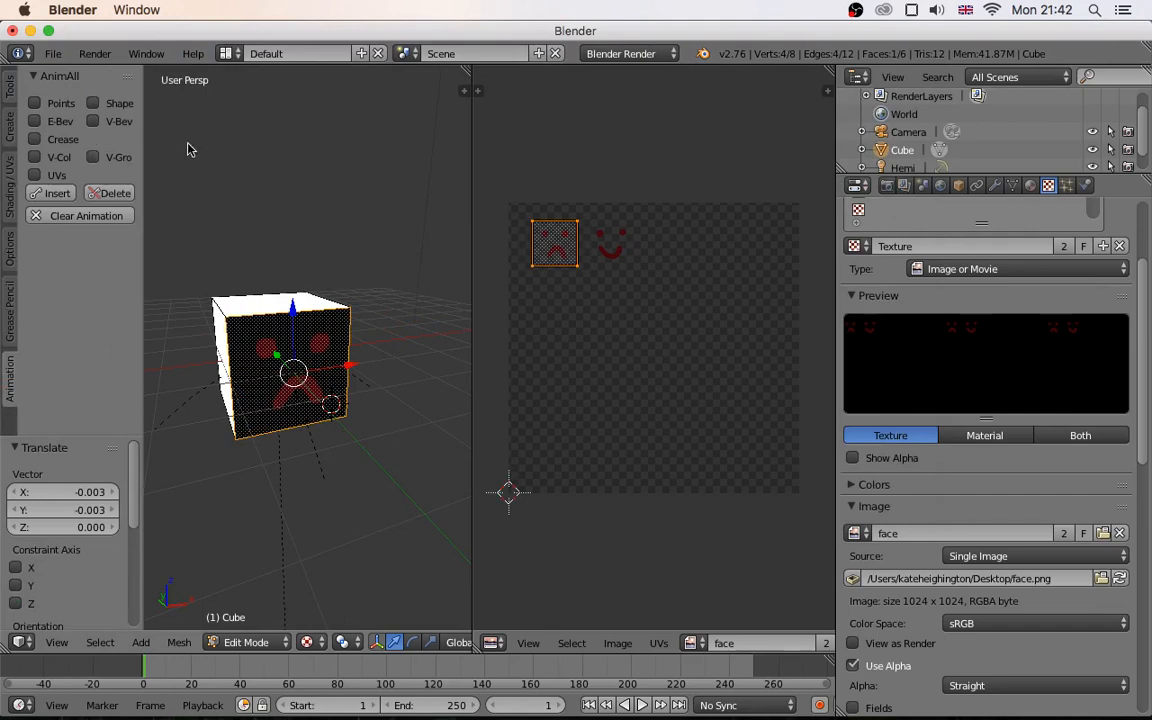
click(35, 175)
click(35, 176)
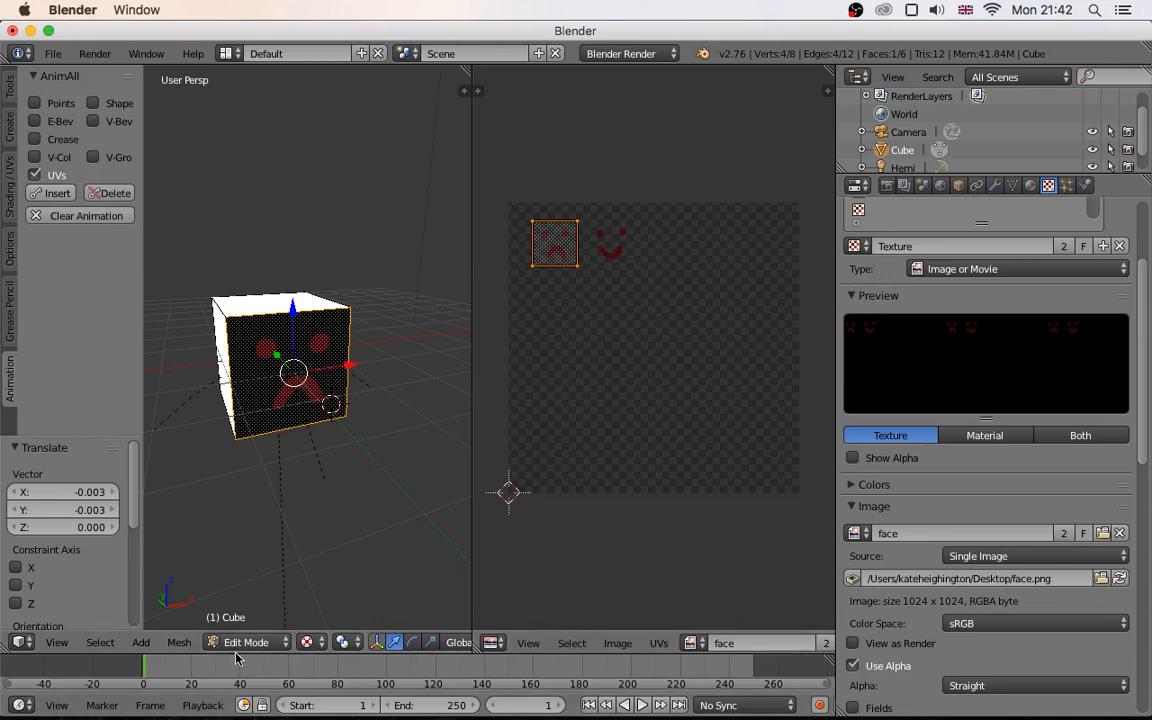
Step: Enlarge the timeline and insert an AnimAll UV keyframe for the sad face at frame 1
drag(236, 657, 247, 575)
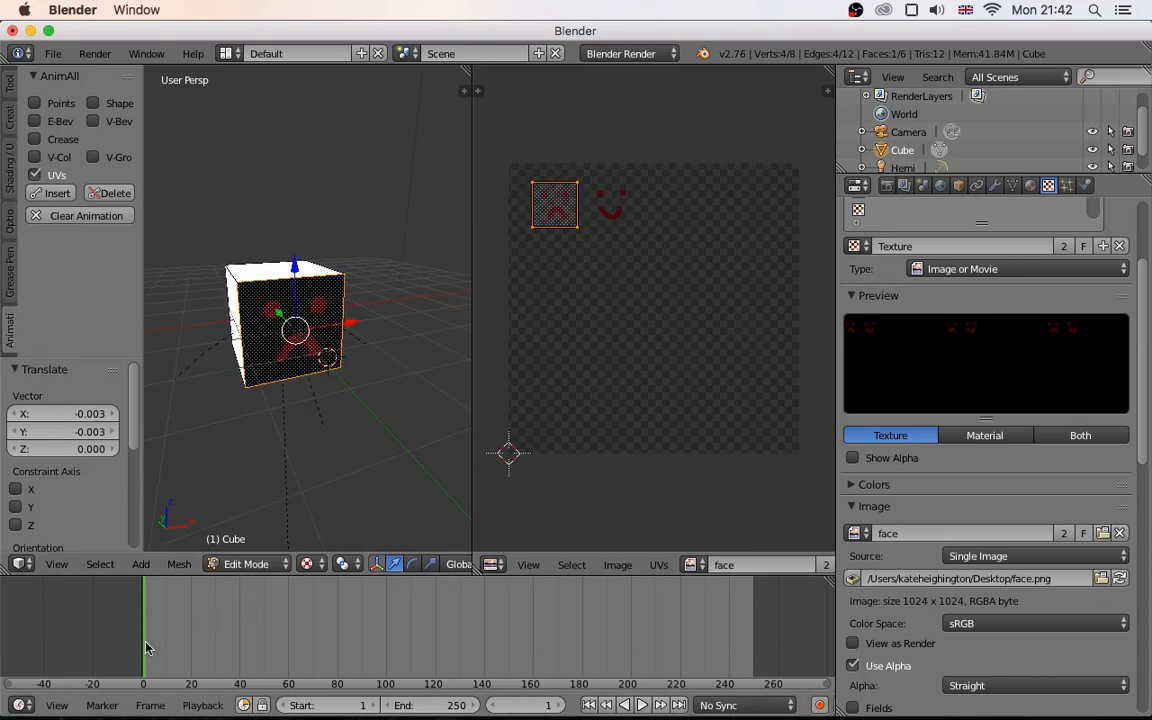
click(50, 193)
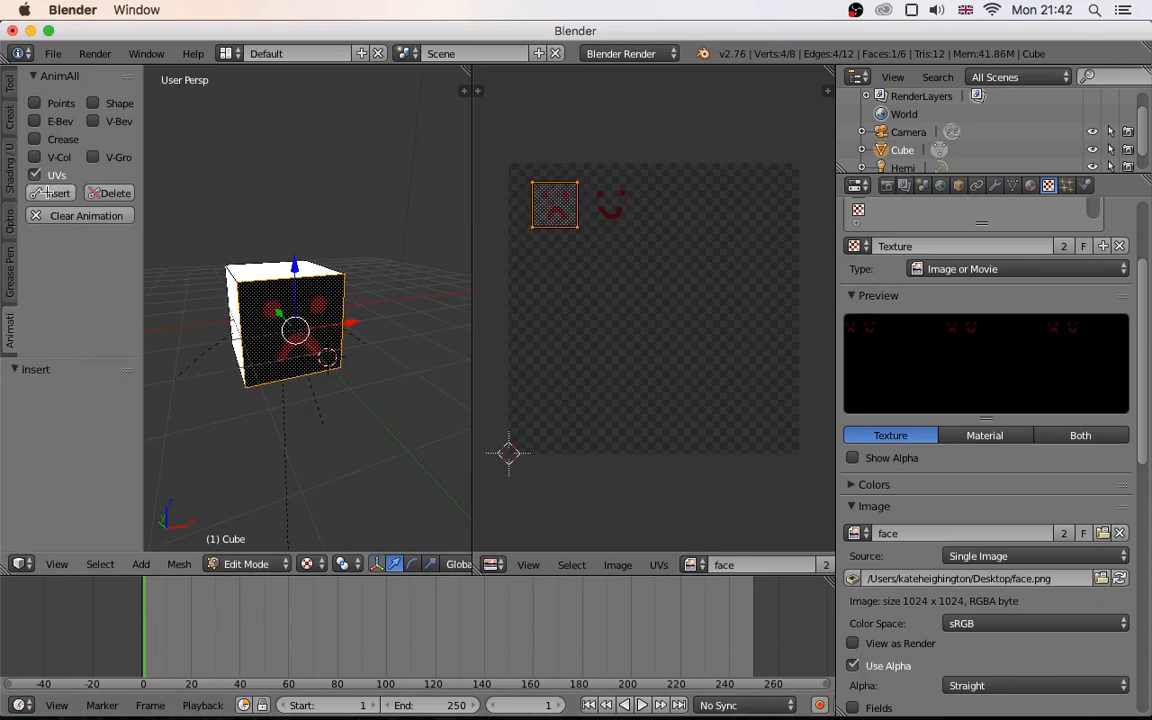
click(191, 635)
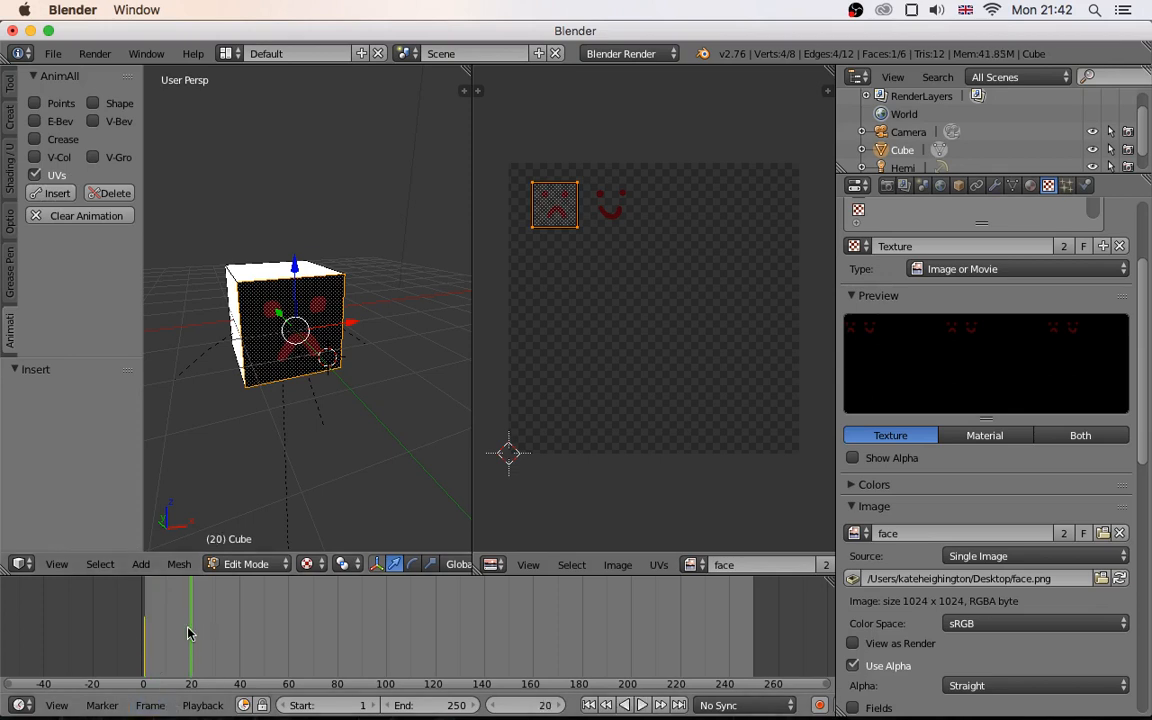
drag(191, 635, 146, 637)
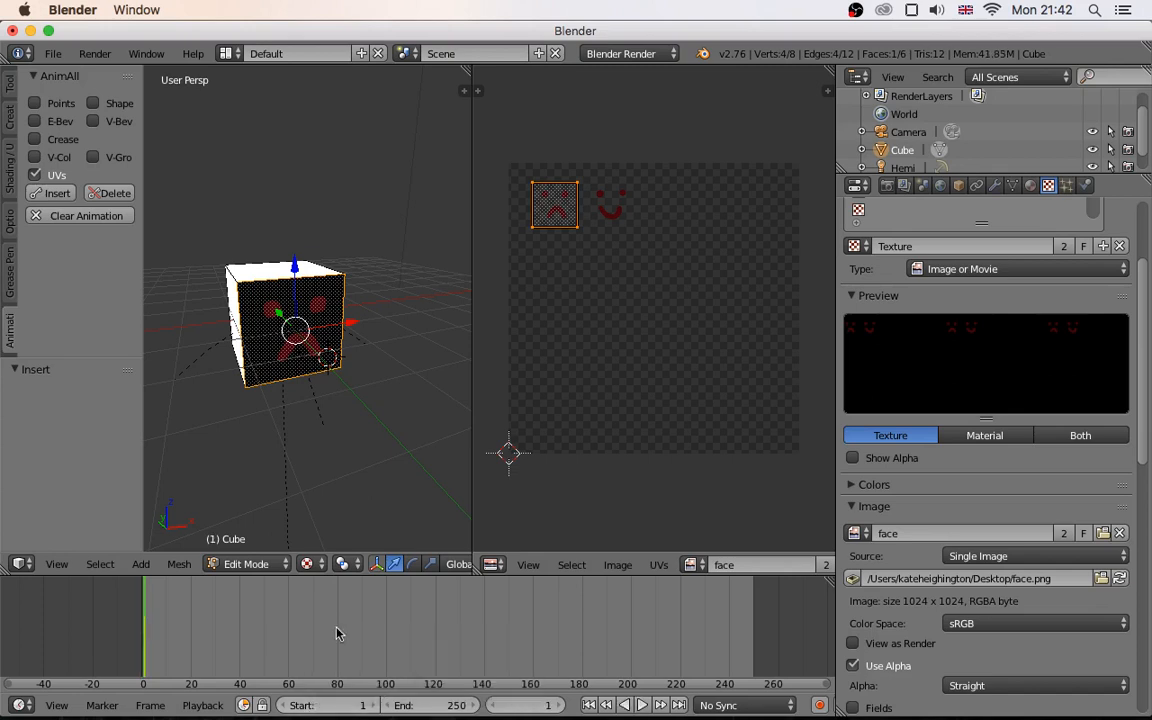
Step: At frame 65, move the UV square onto the smiling face and insert an AnimAll UV keyframe
drag(143, 640, 301, 648)
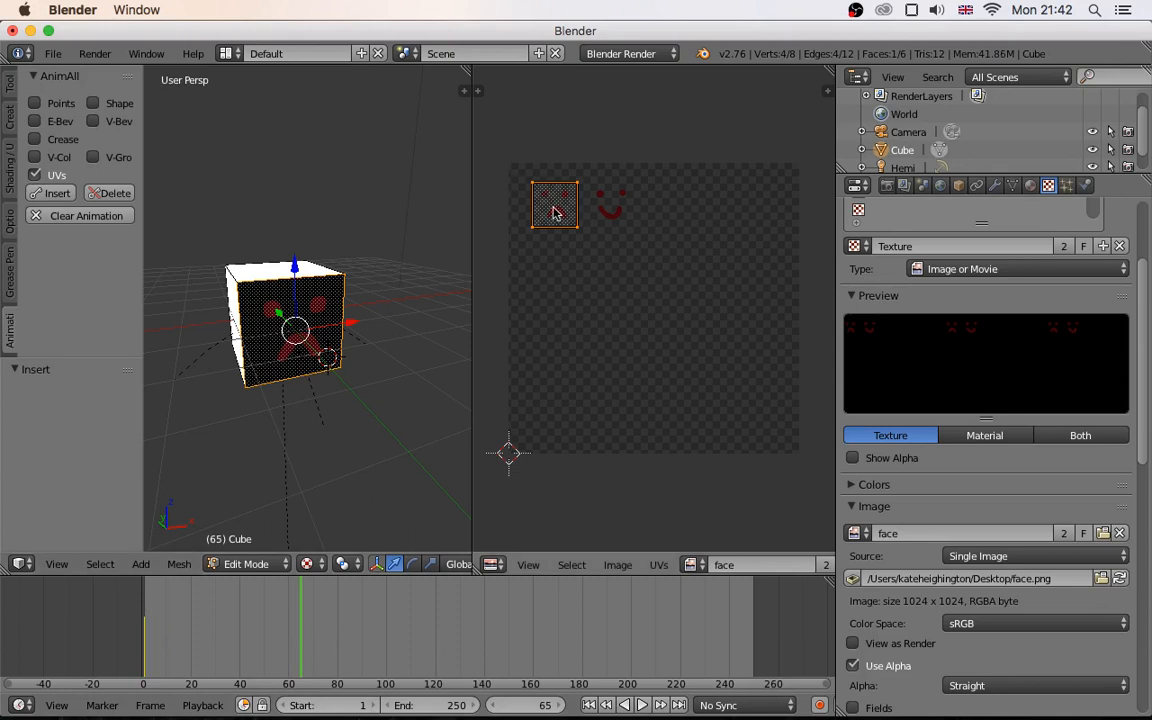
key(g)
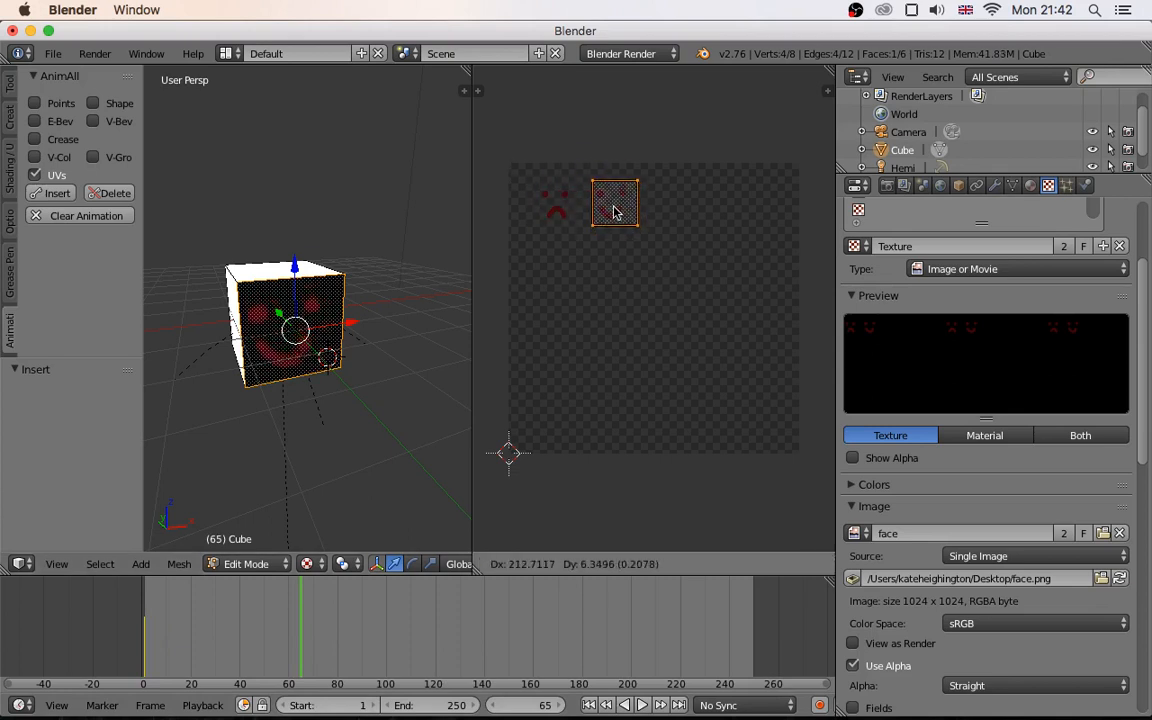
click(612, 212)
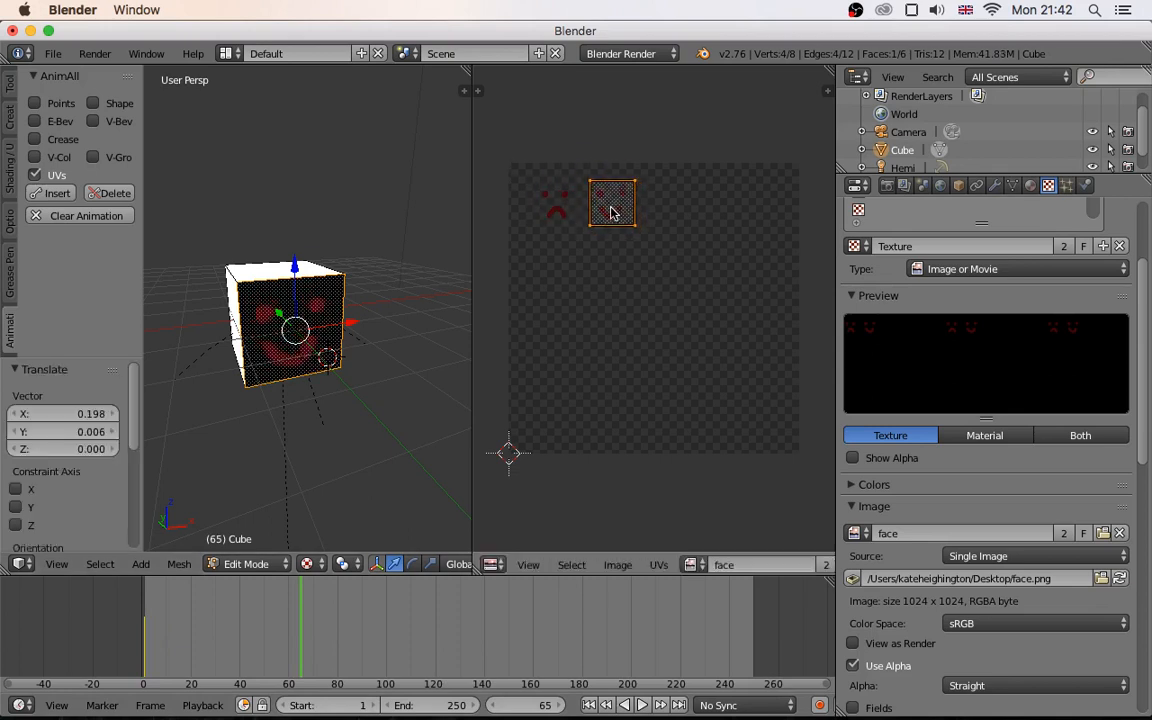
click(57, 193)
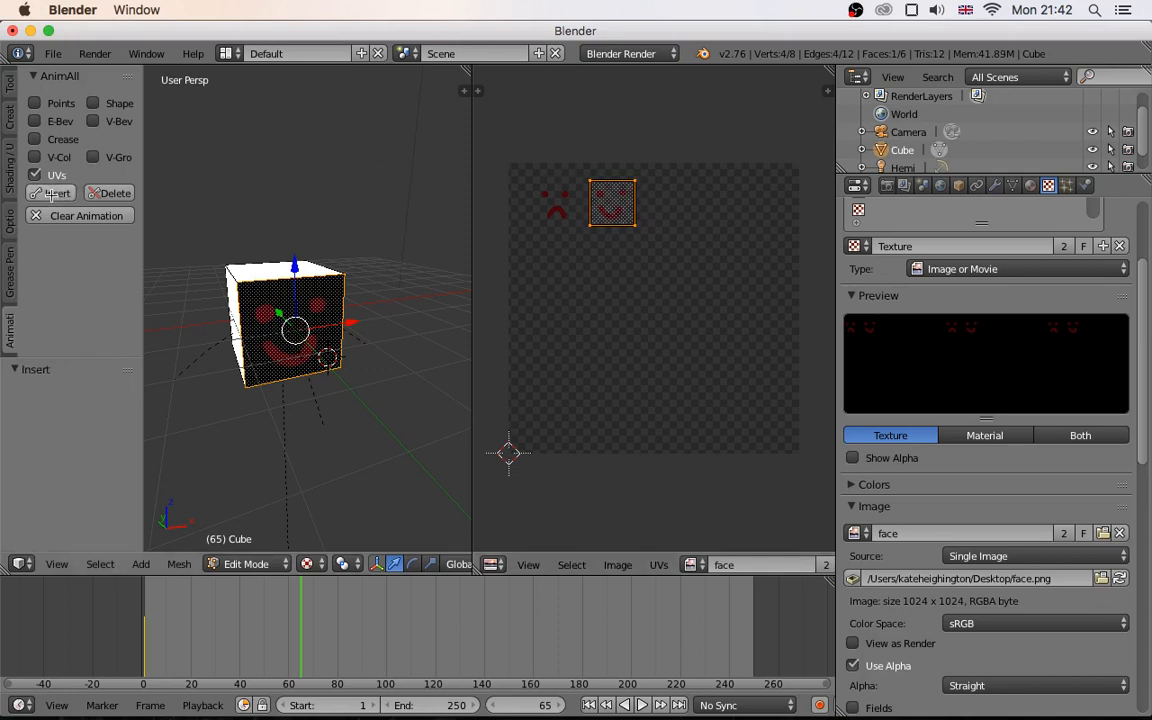
Step: Return to the start of the timeline and play back the face animation
drag(300, 635, 147, 650)
key(alt+a)
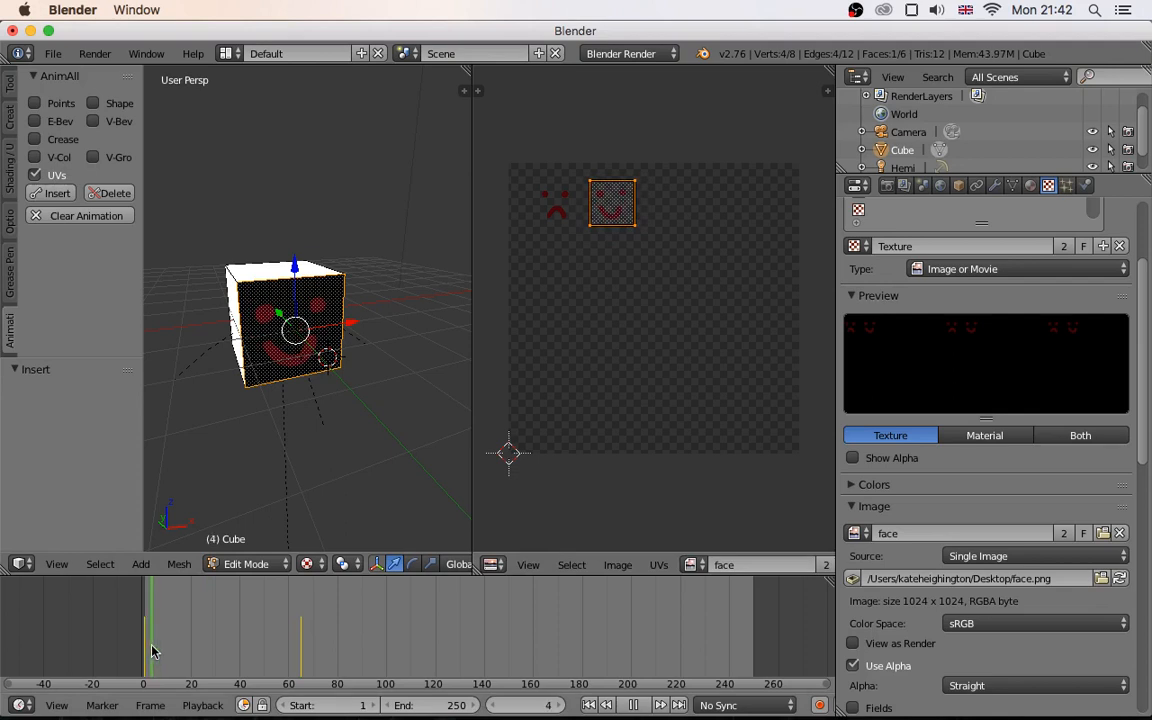
key(alt+a)
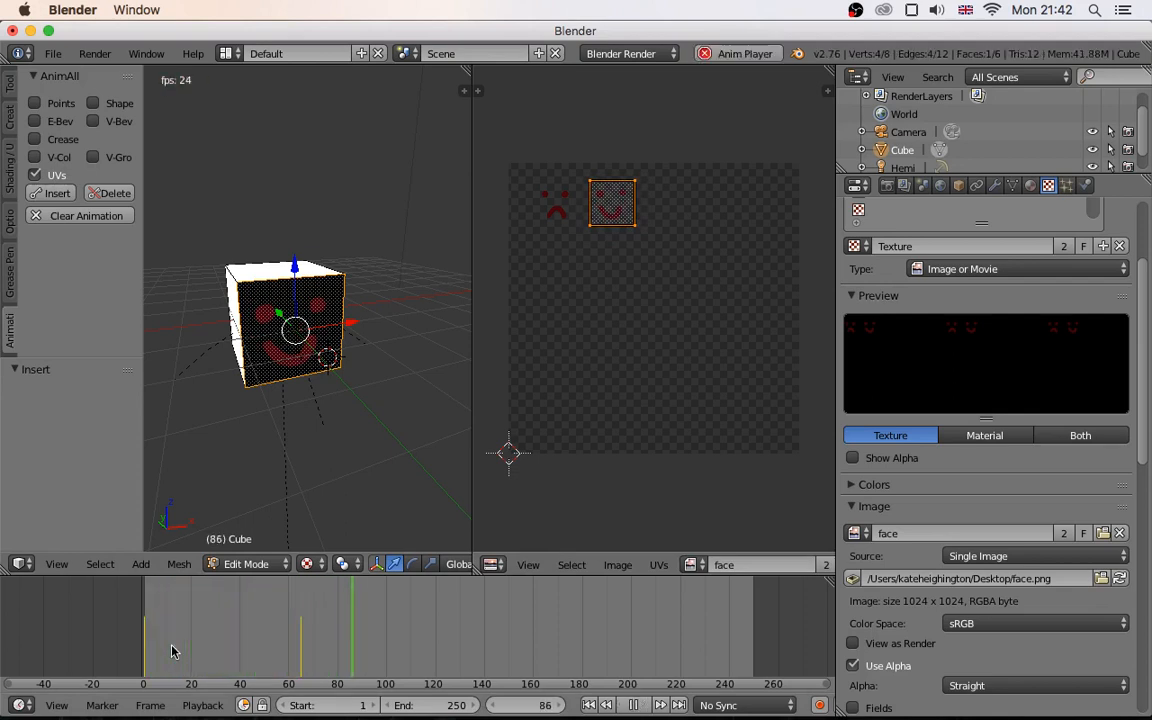
Step: Switch the cube from Edit Mode to Object Mode and play the face animation from the start of the timeline
key(alt+a)
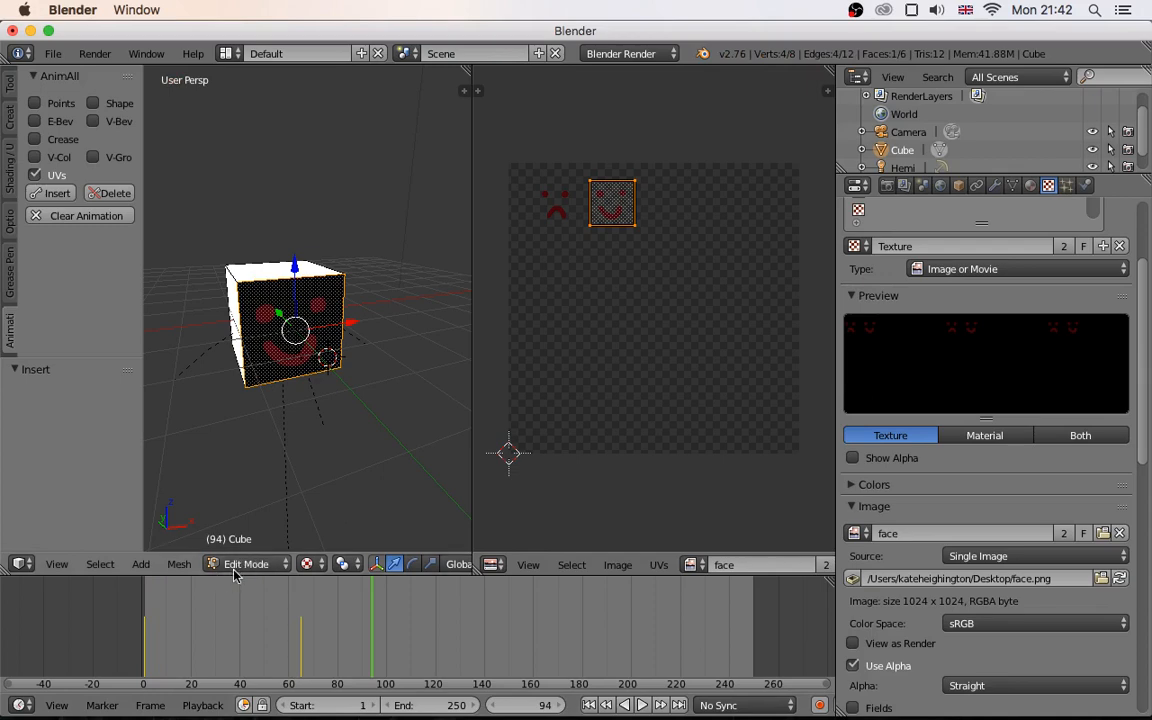
click(221, 643)
key(alt+a)
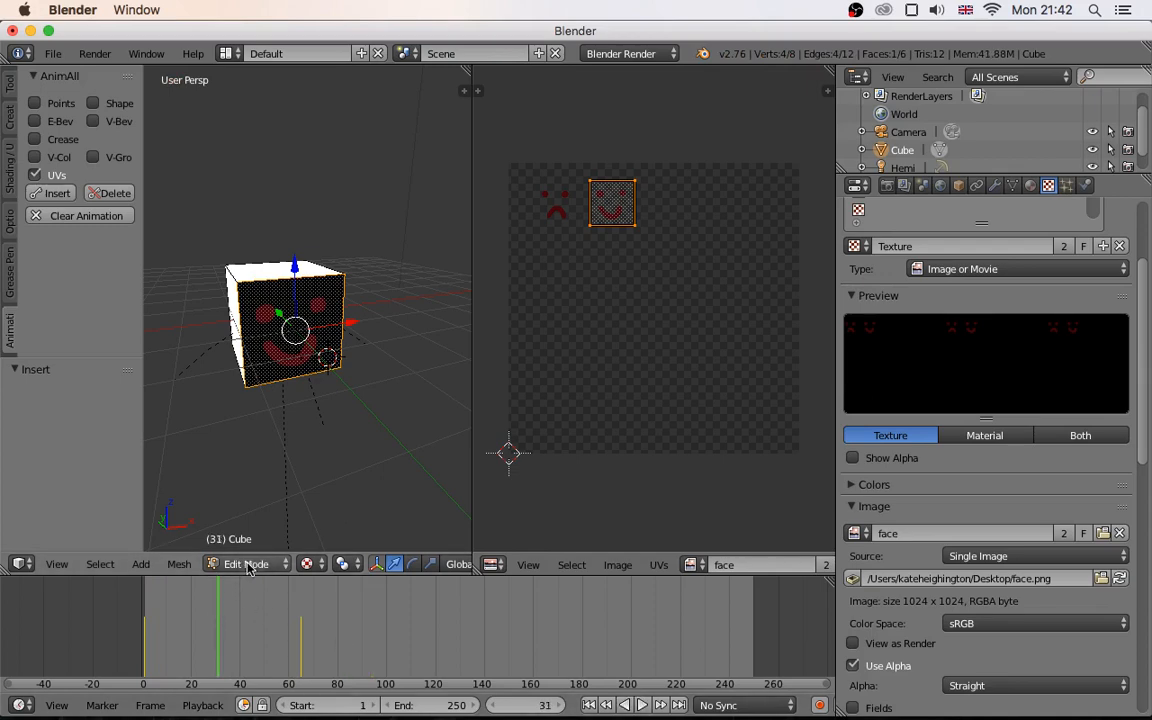
click(246, 564)
click(254, 540)
drag(160, 640, 140, 645)
key(alt+a)
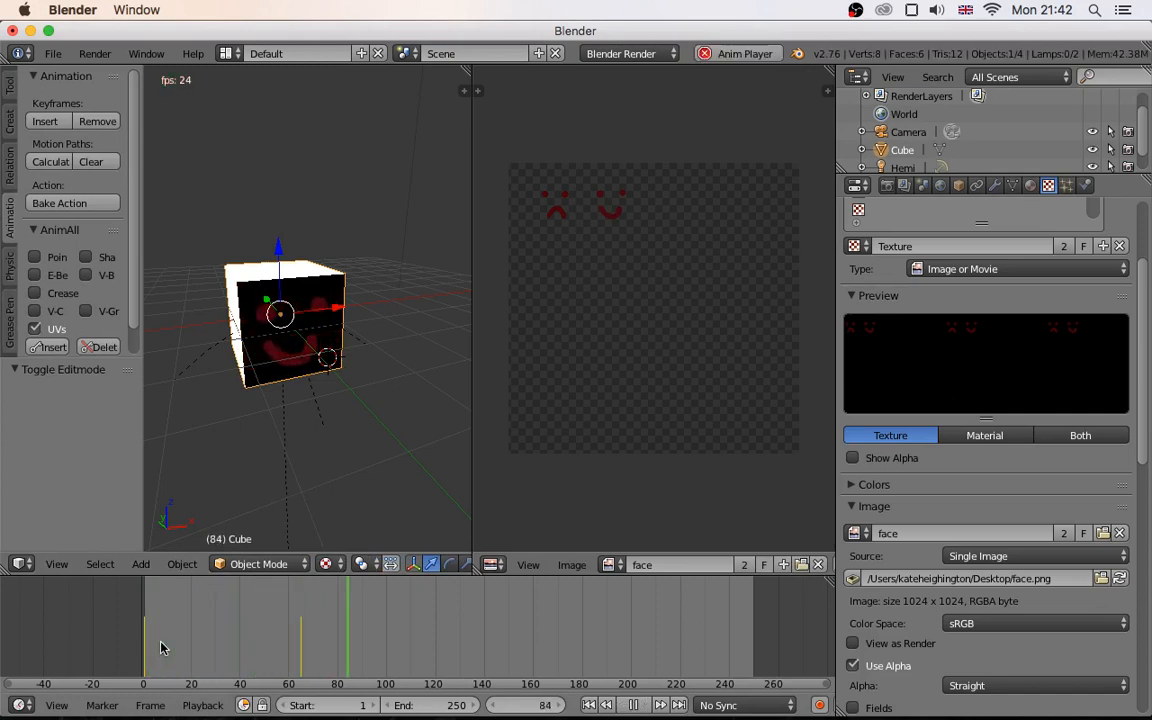
Step: Replay the animation from the start, then scrub back to frame 28 to examine the transition between the two faces
key(alt+a)
click(140, 640)
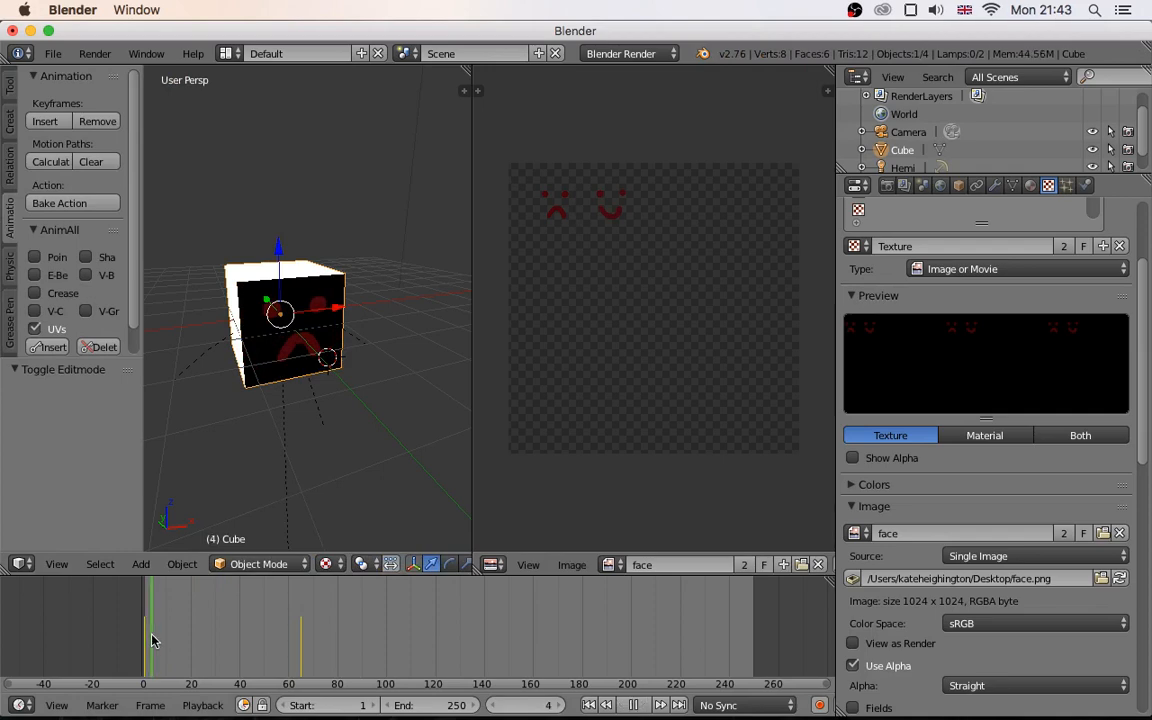
key(alt+a)
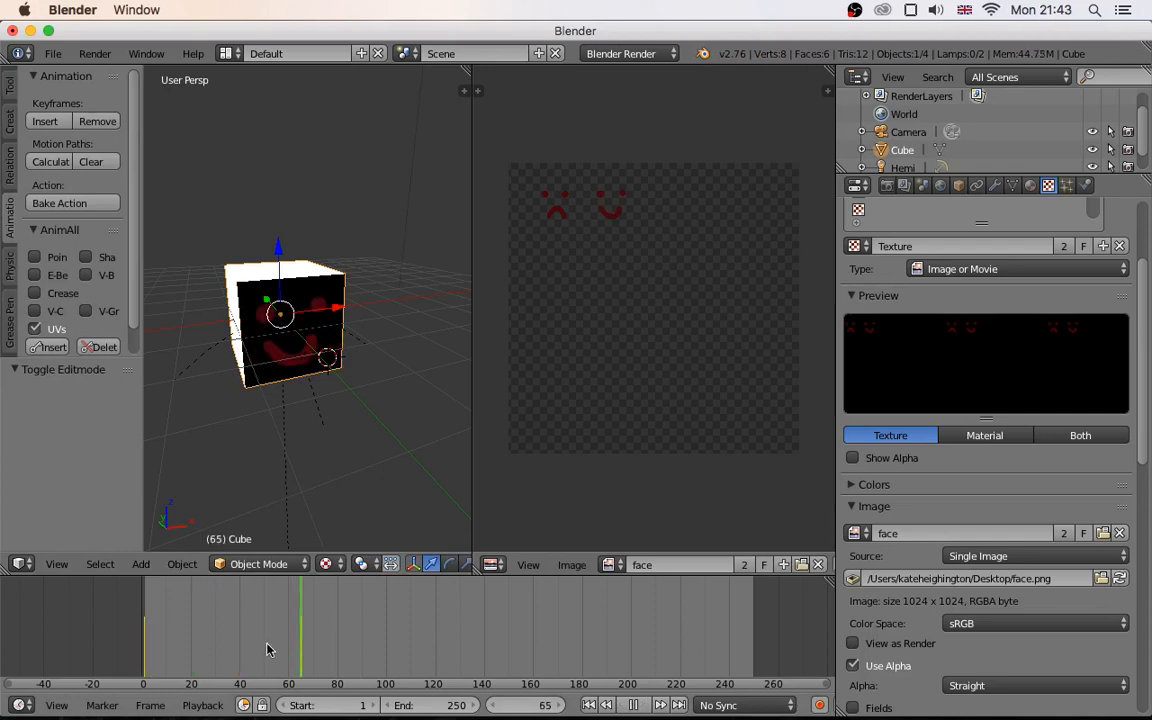
drag(267, 648, 210, 652)
key(alt+a)
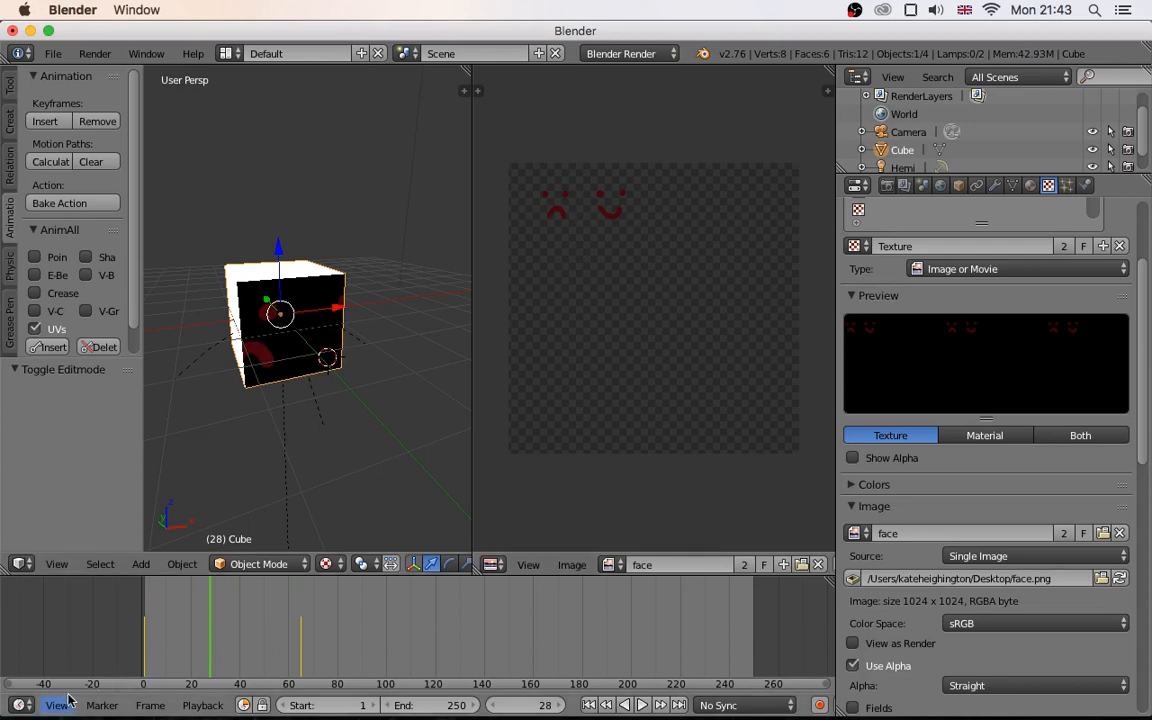
Step: Set the cube's UV keyframes to Constant interpolation in the Graph Editor, then return that area to the Timeline
click(33, 709)
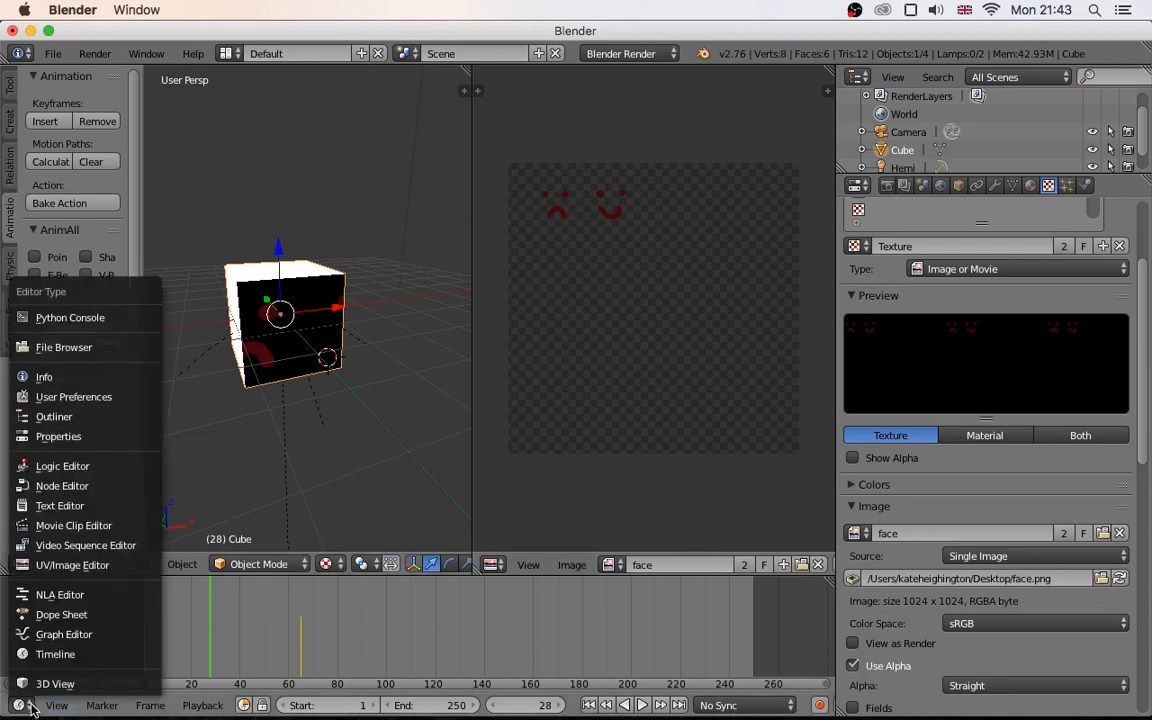
click(66, 632)
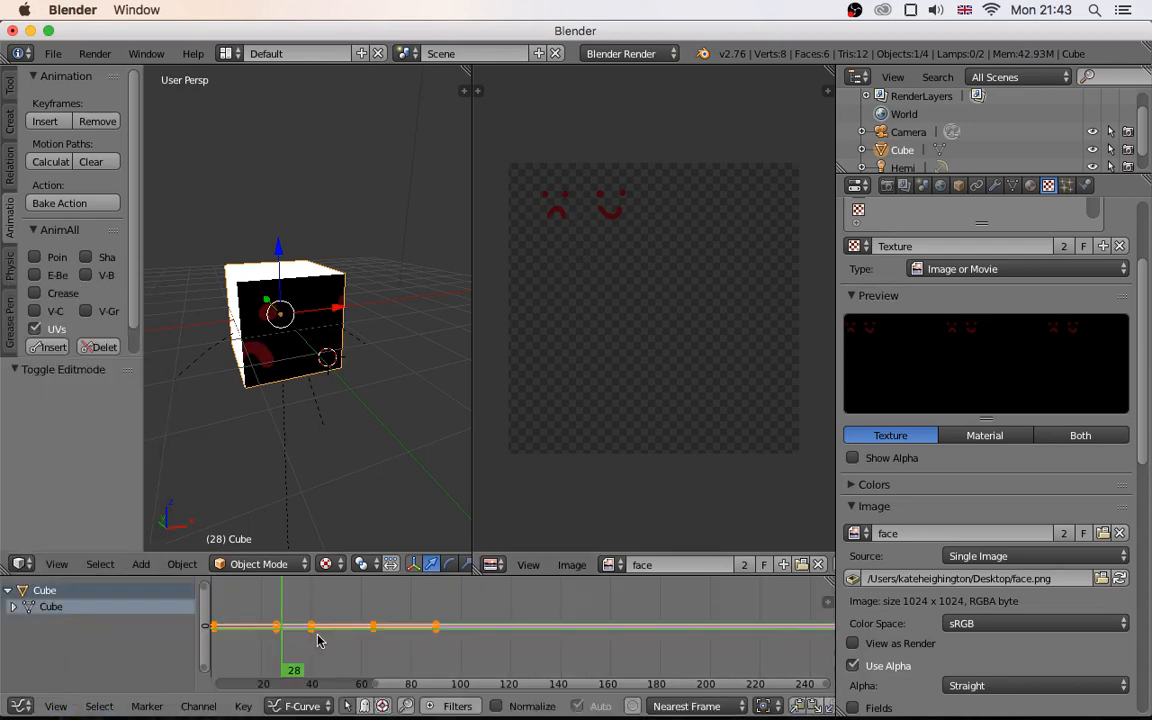
key(t)
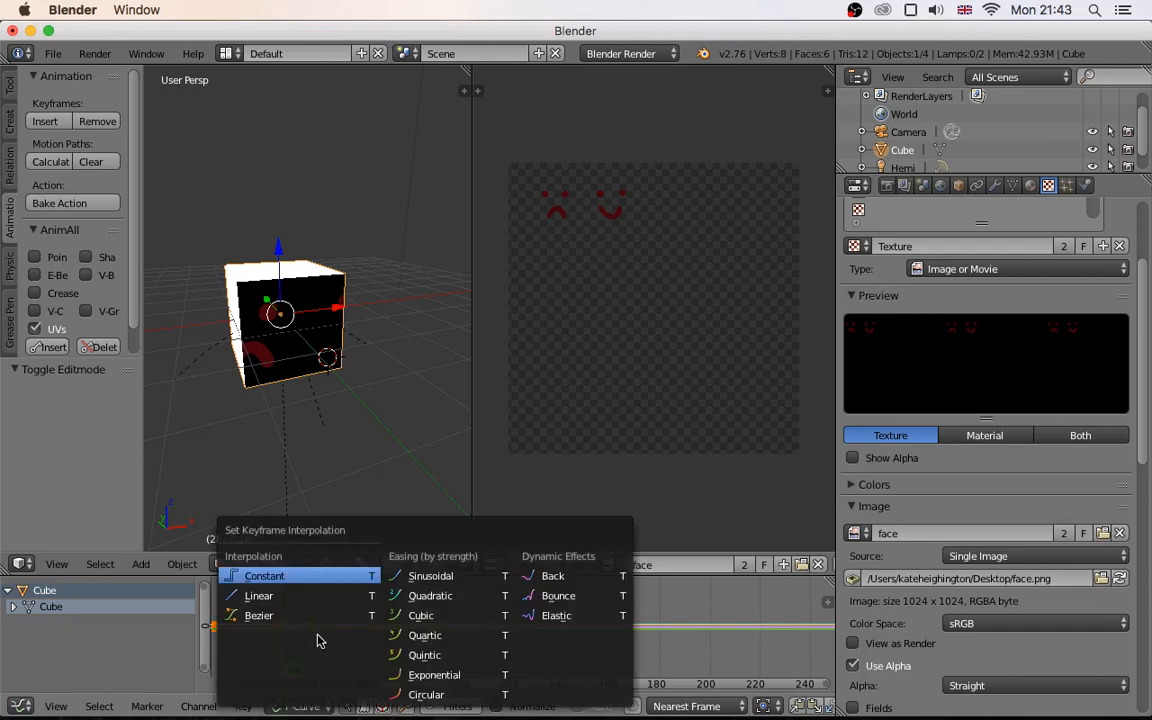
click(251, 579)
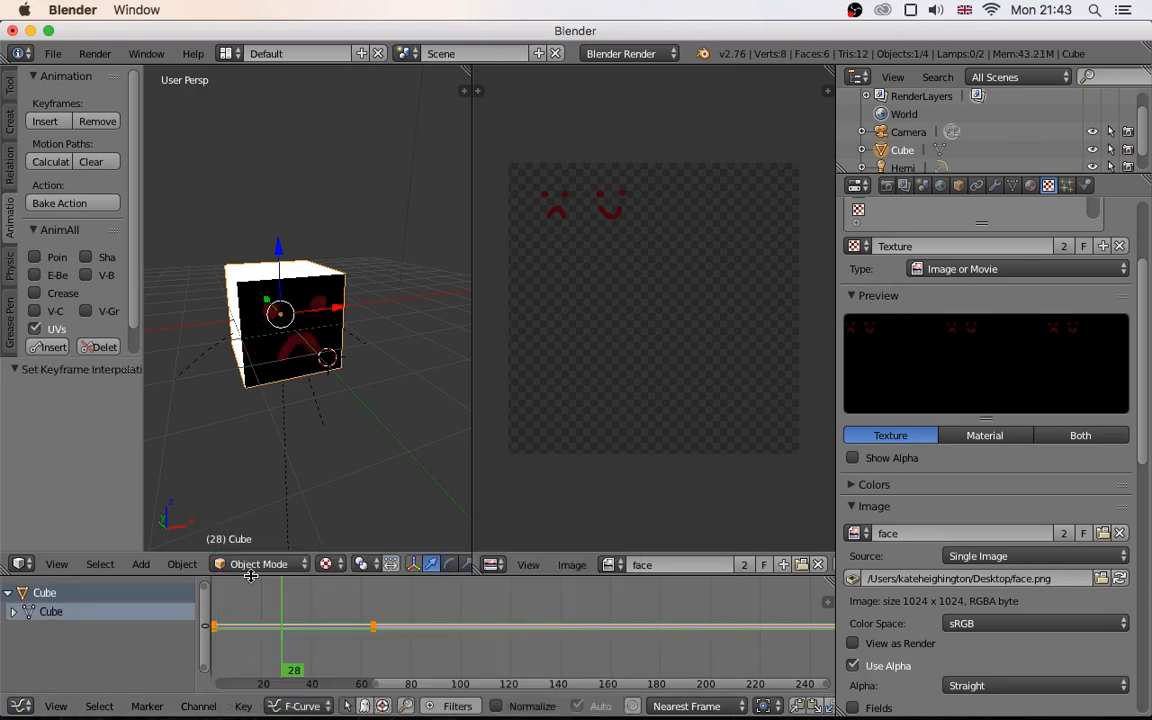
click(22, 706)
click(56, 659)
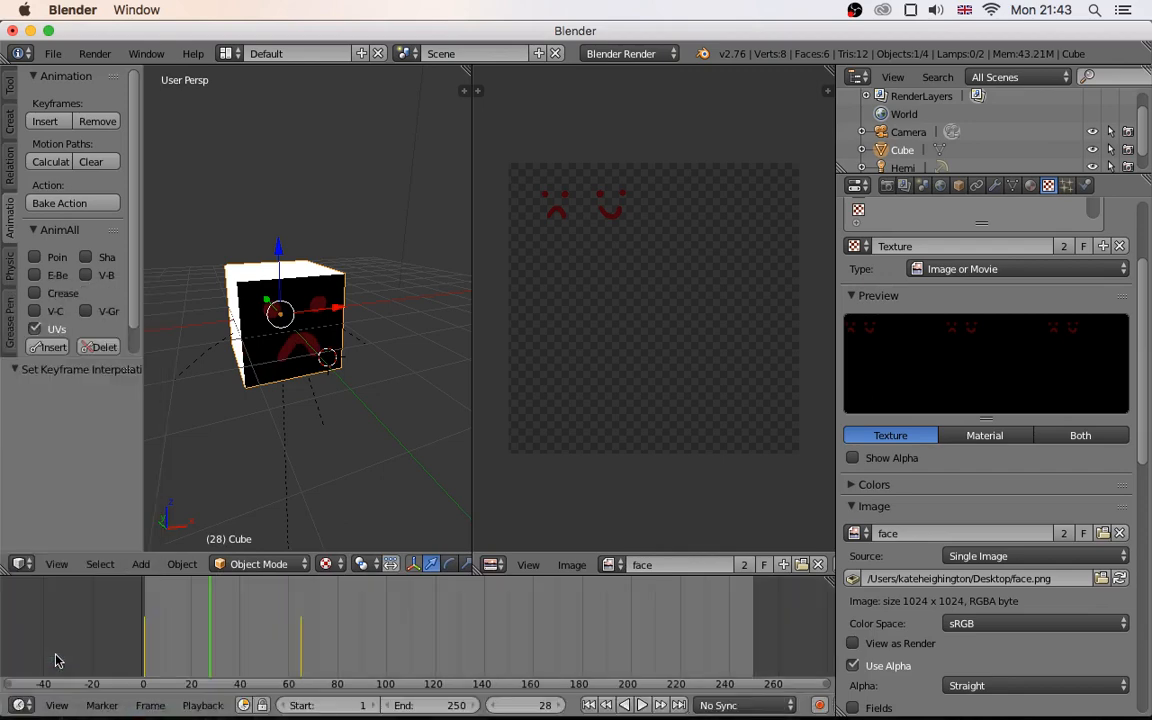
Step: Play the face animation with the cube deselected, scrub to frame 51, and examine the two faces on the texture up close
click(152, 650)
key(alt+a)
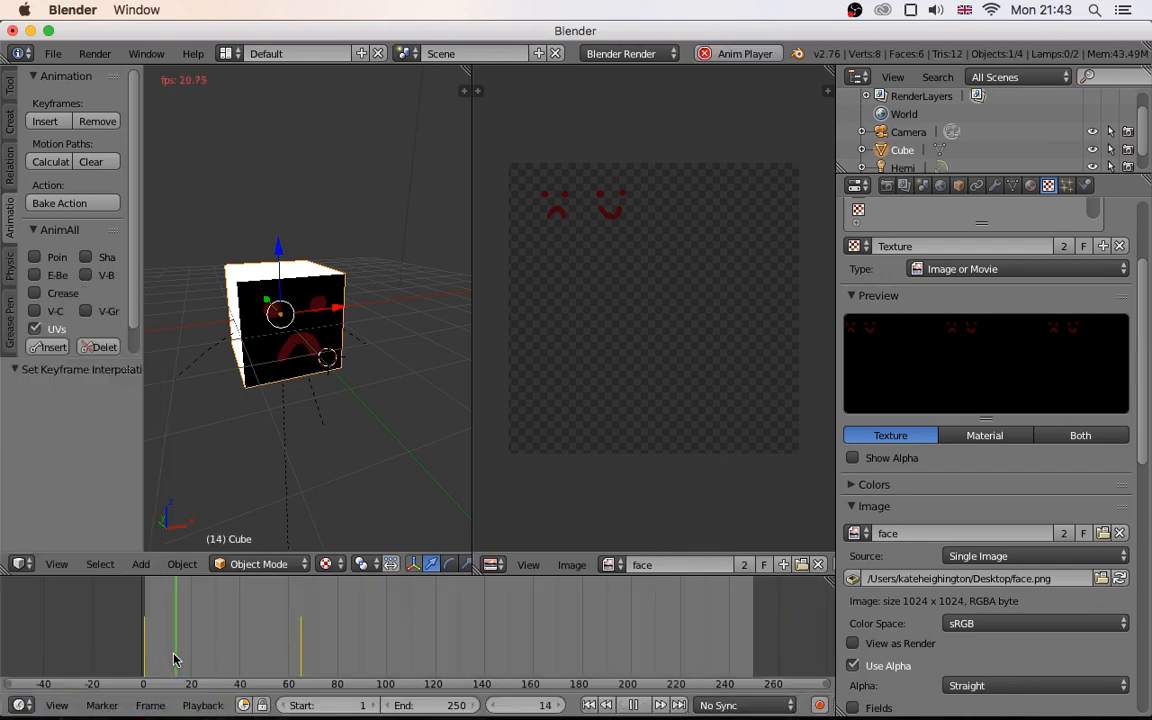
key(a)
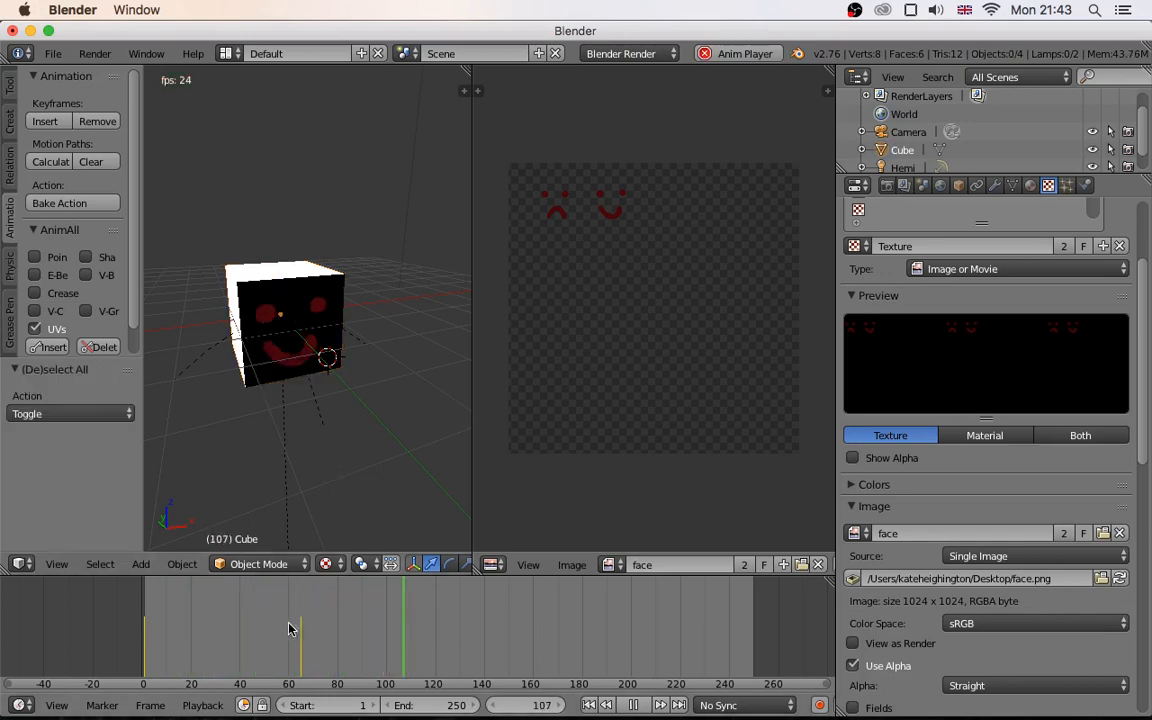
click(206, 648)
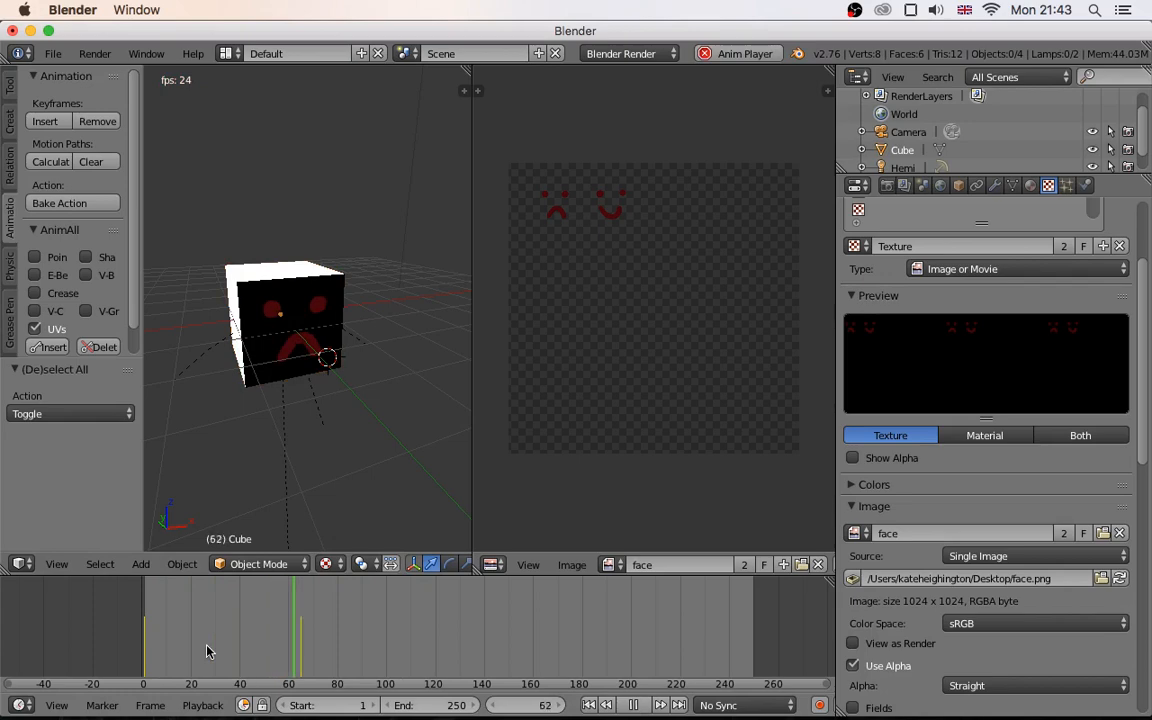
key(alt+a)
drag(207, 646, 268, 651)
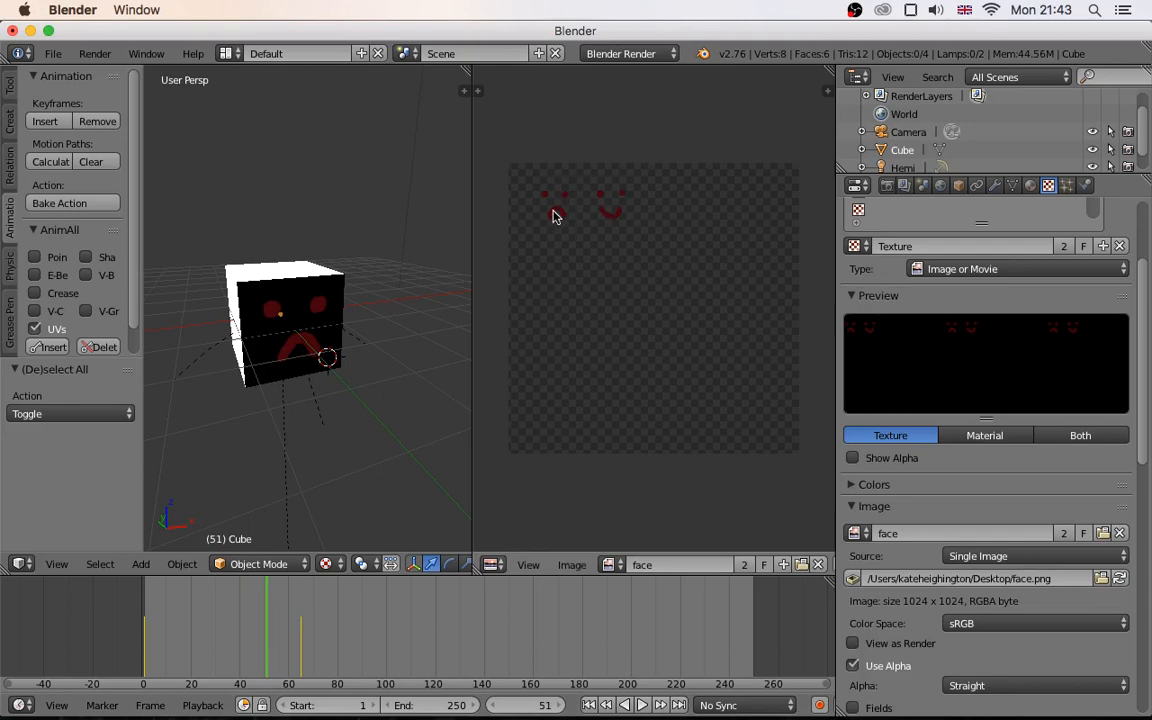
scroll(556, 220, up, 3)
middle_drag(576, 216, 654, 320)
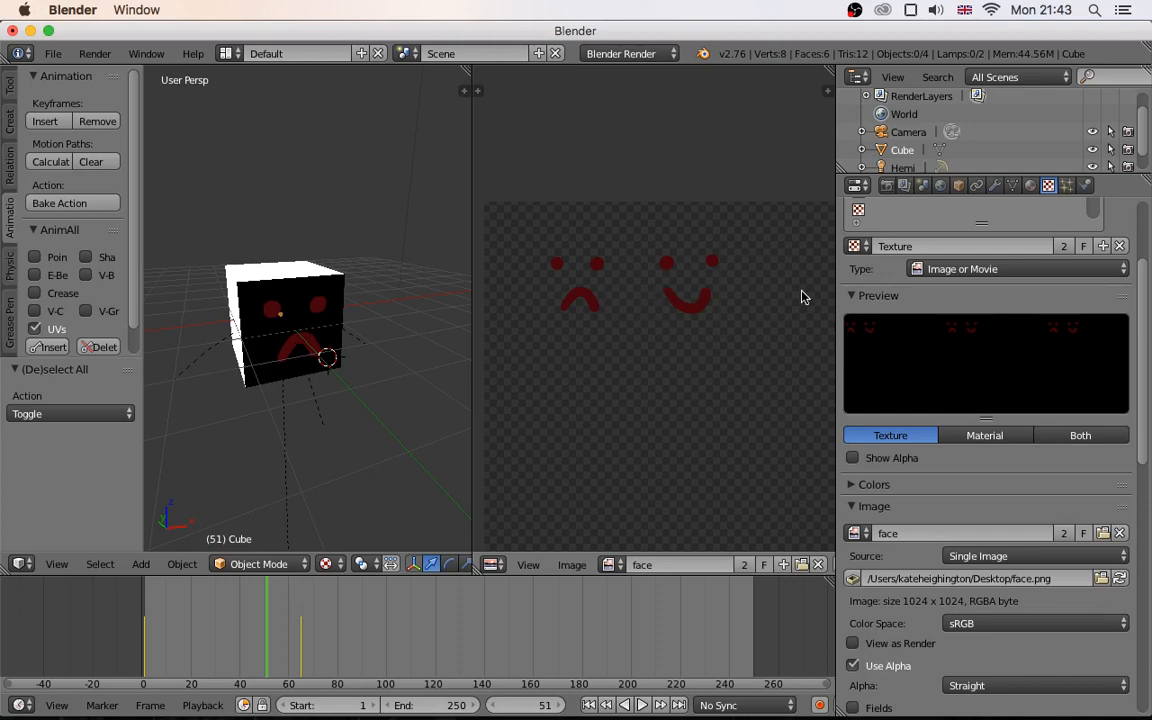
Step: Open the recent file female_blob_head_final_walk_face_anim002.blend, play its animation and stop at frame 72
click(53, 53)
mouse_move(87, 117)
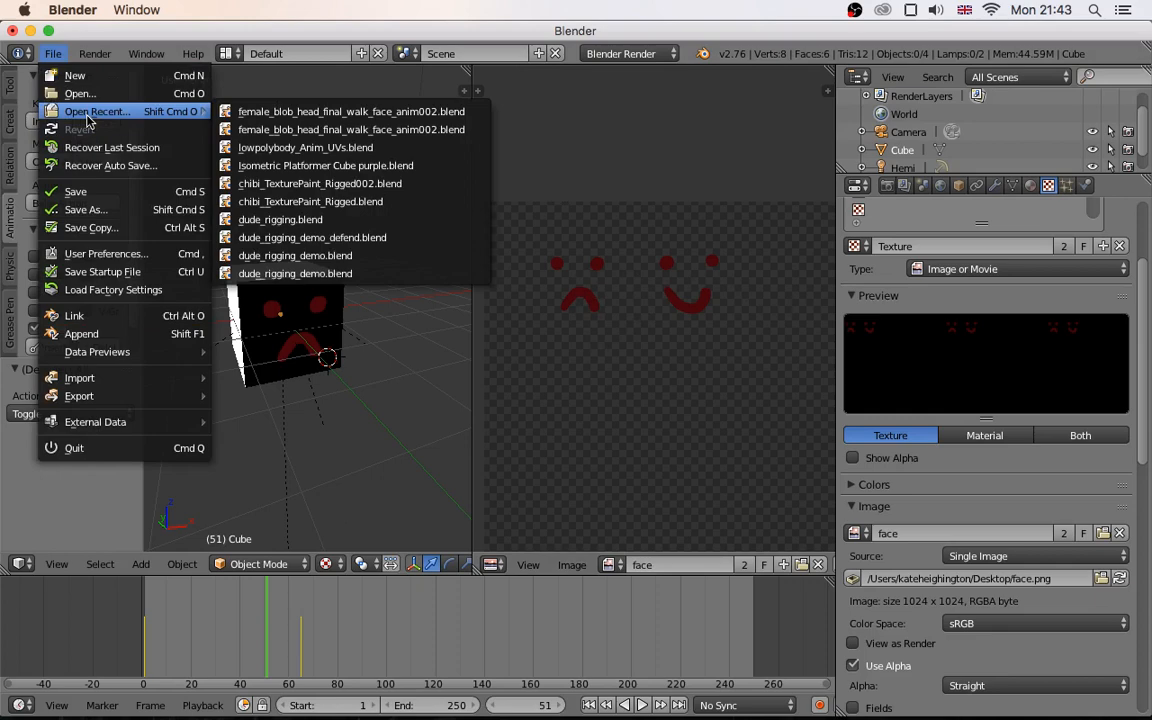
click(306, 131)
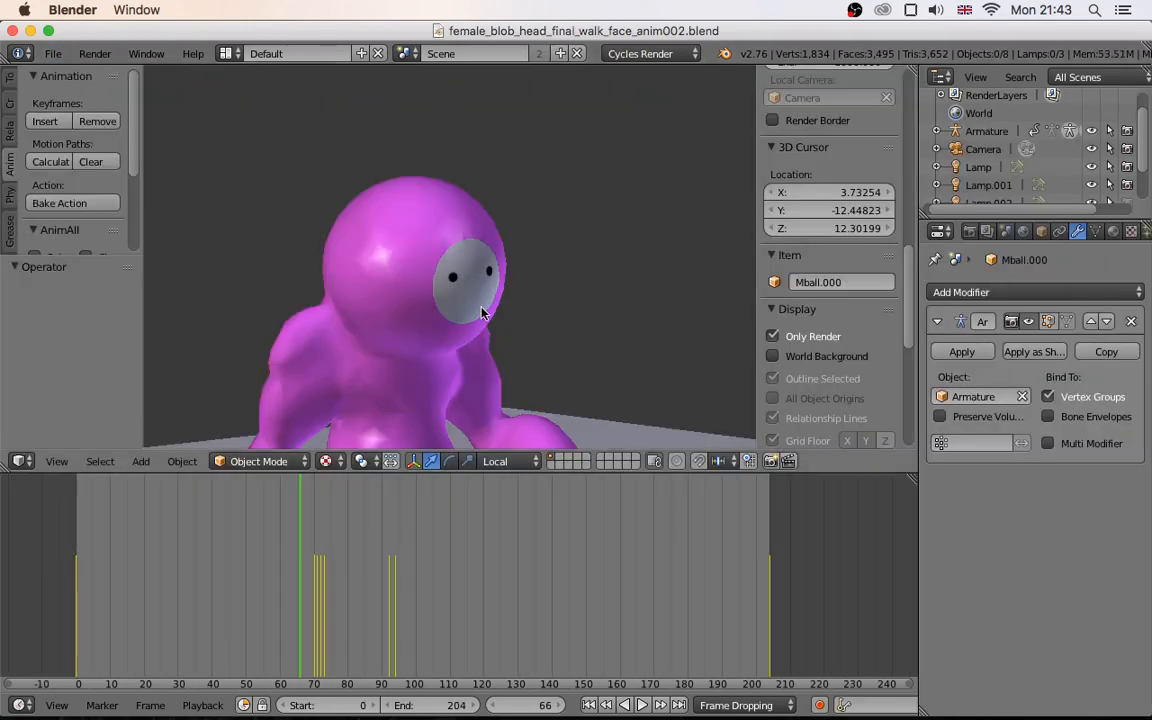
key(alt+a)
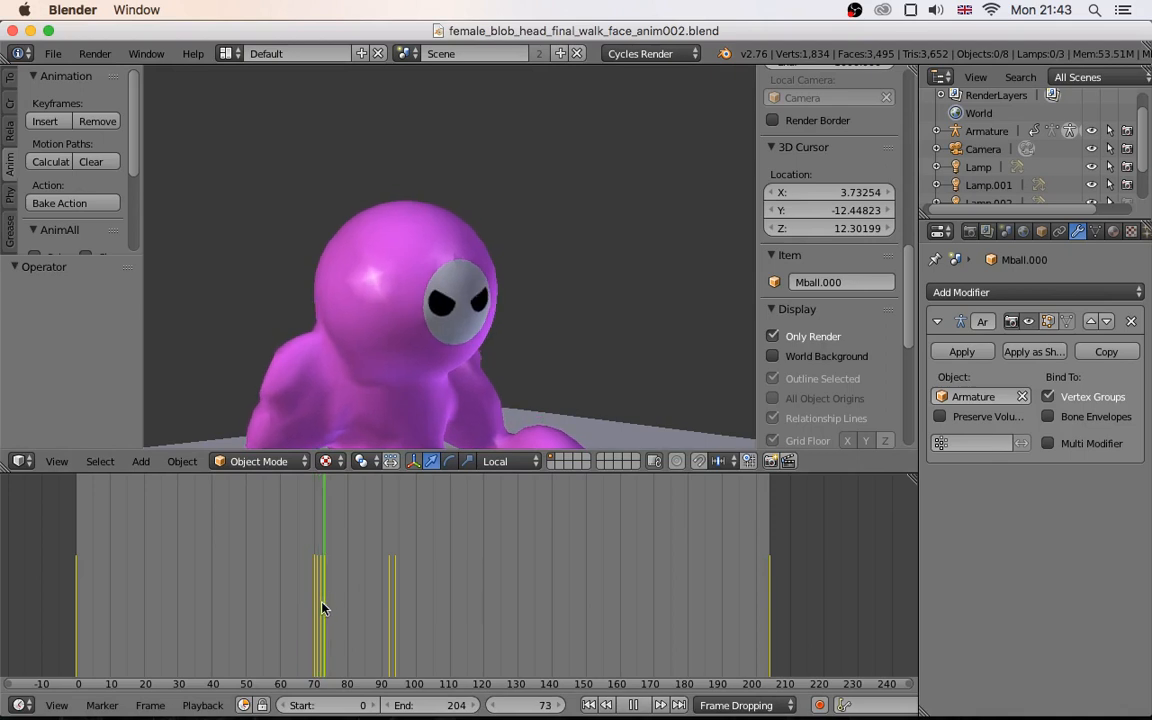
mouse_move(322, 608)
mouse_down()
mouse_move(311, 610)
mouse_move(321, 609)
mouse_up()
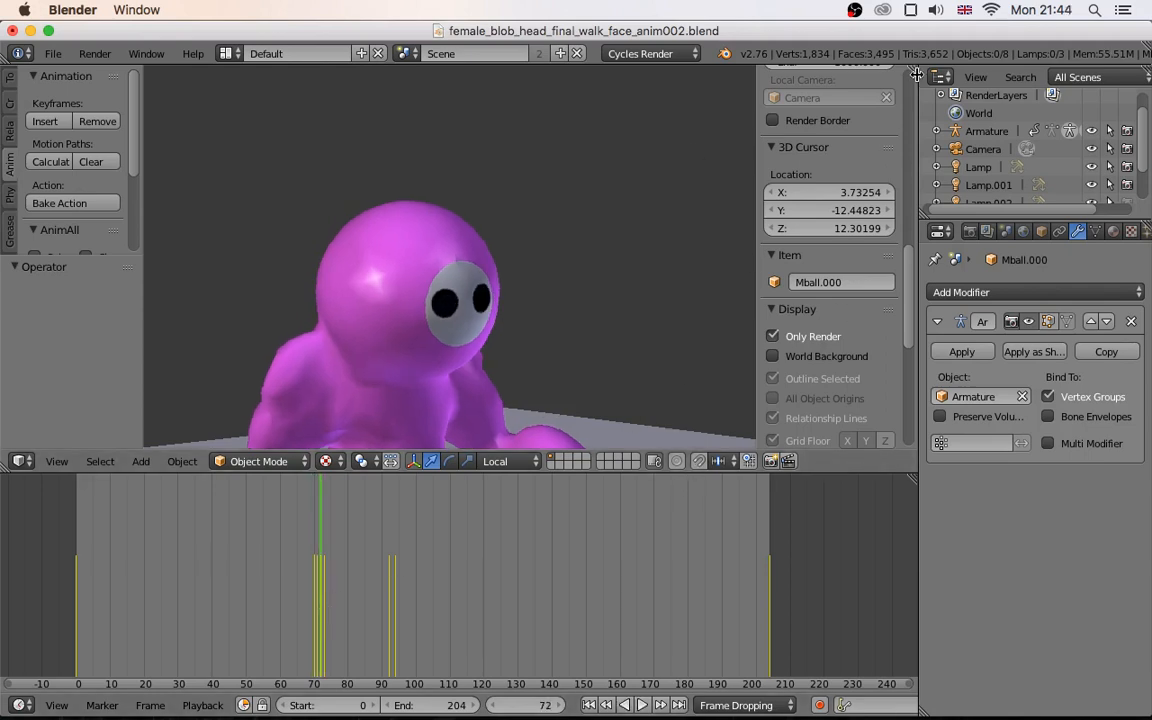
Step: Split the 3D view, turn the new area into a UV/Image Editor and display the whole face texture in it
drag(865, 72, 600, 110)
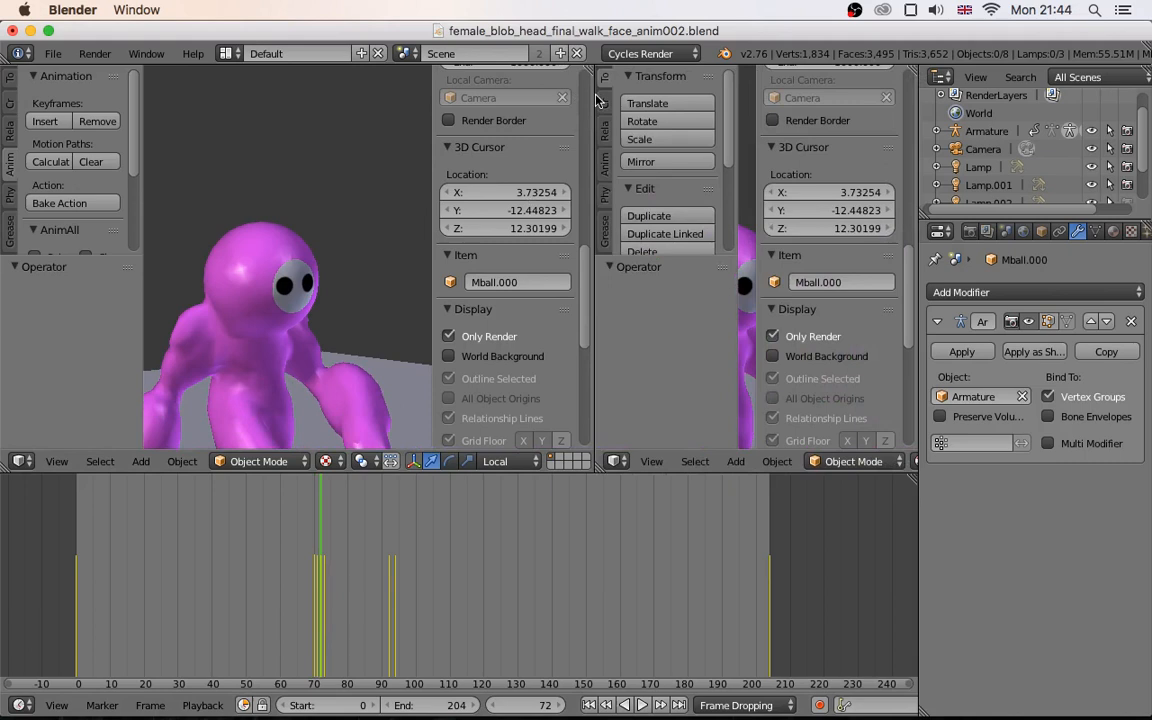
click(617, 461)
click(663, 322)
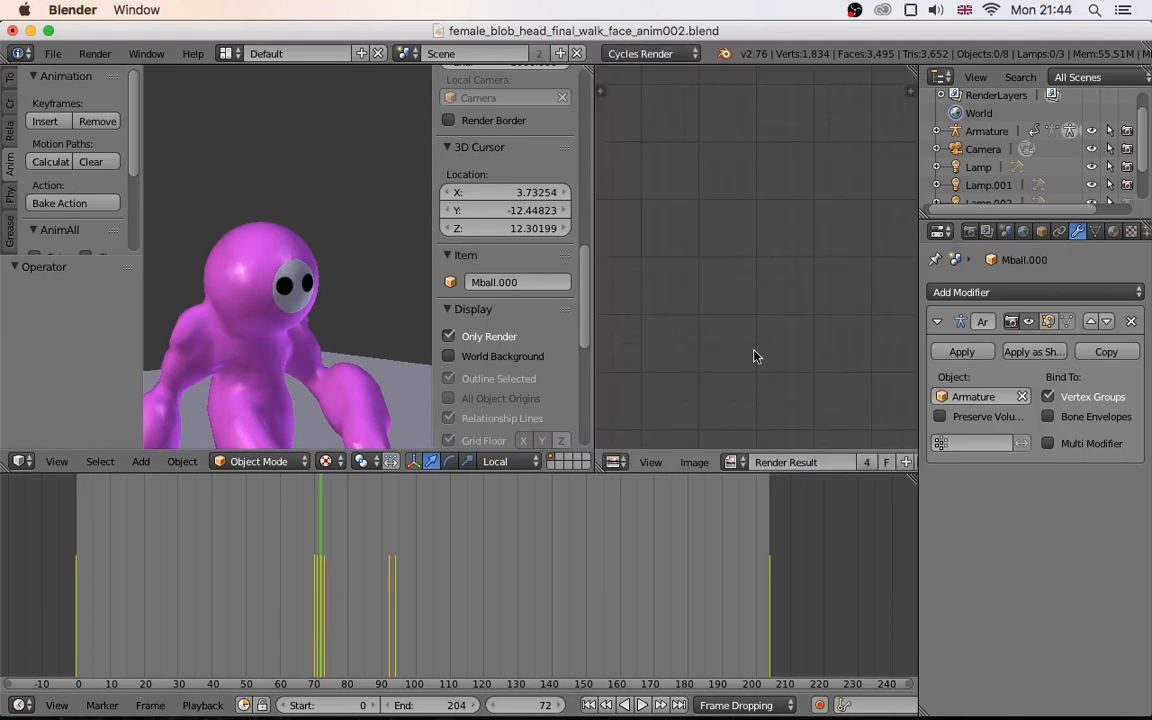
click(735, 461)
click(758, 491)
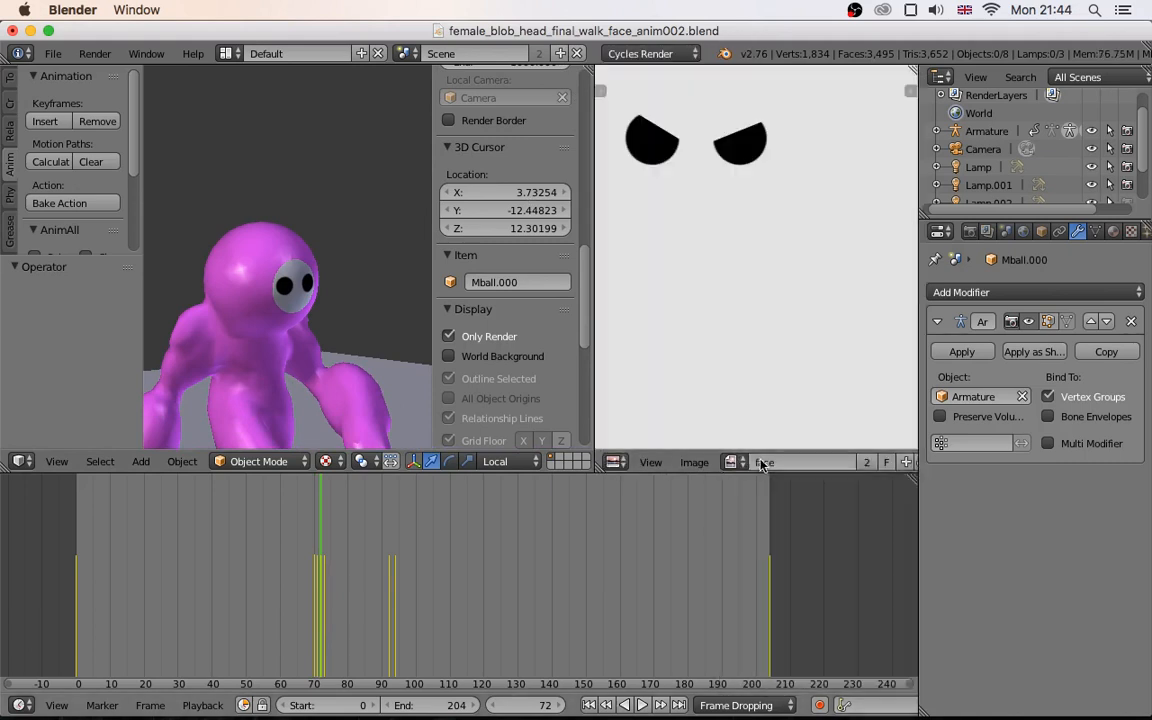
scroll(715, 170, down, 5)
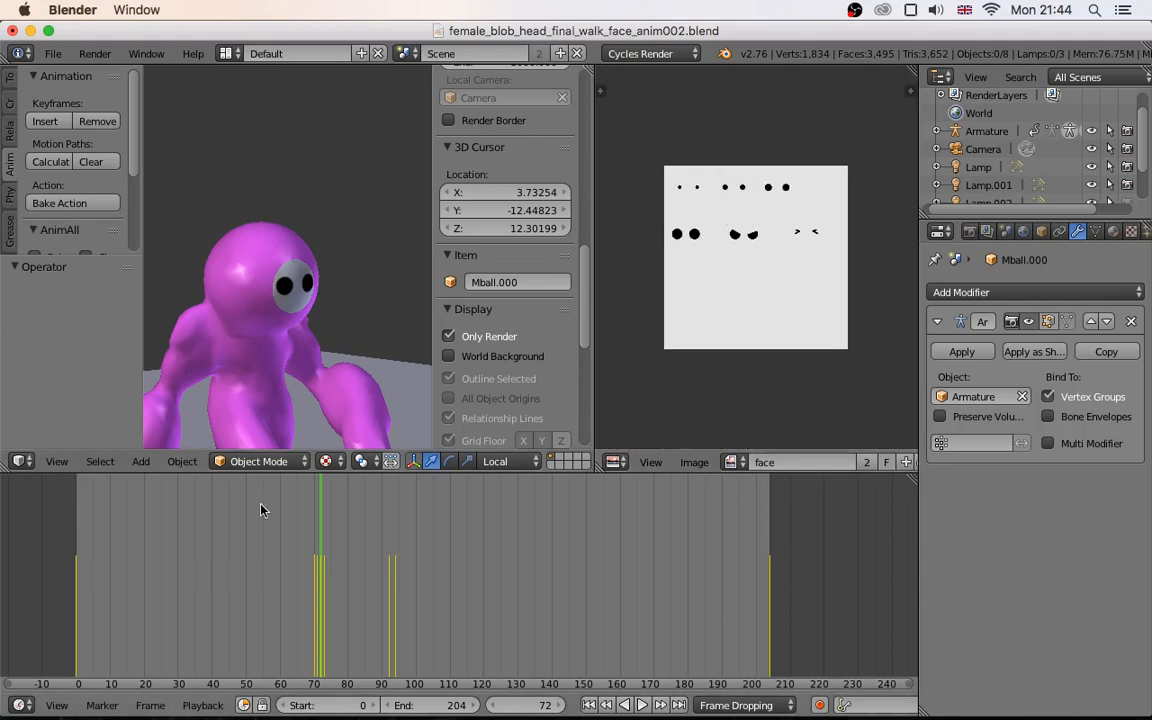
Step: Play back the character's walk animation, then replay it from an earlier frame to compare its eye expressions with the texture
key(alt+a)
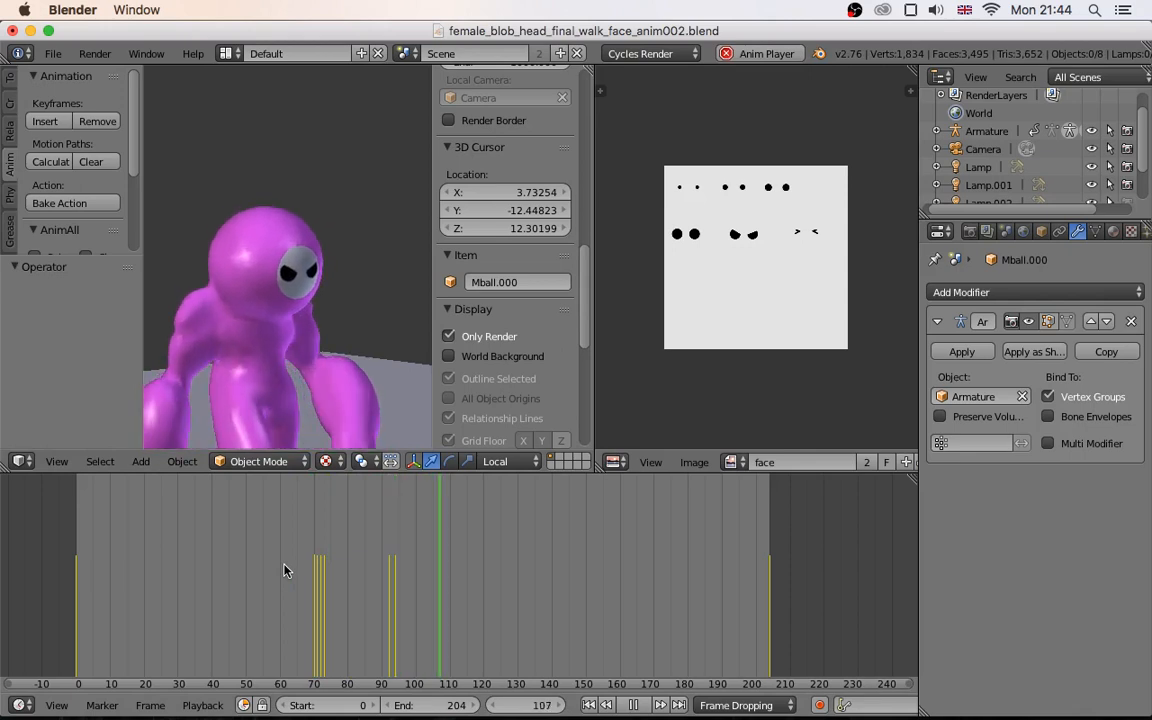
key(alt+a)
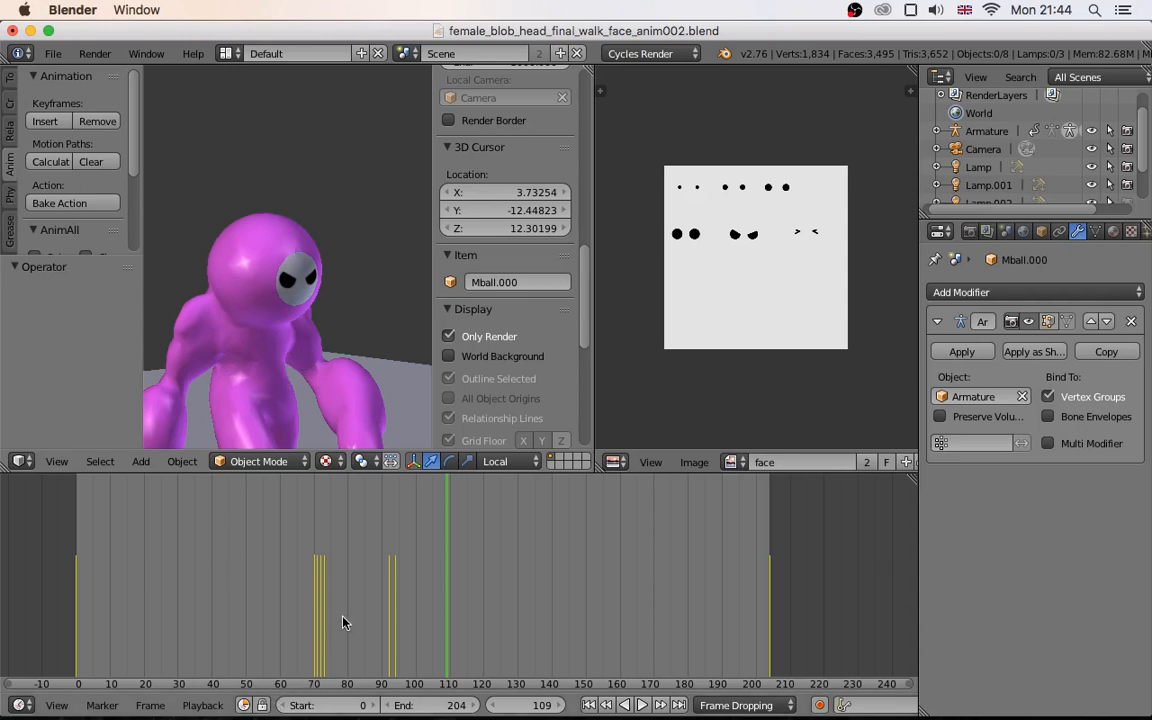
click(265, 604)
key(alt+a)
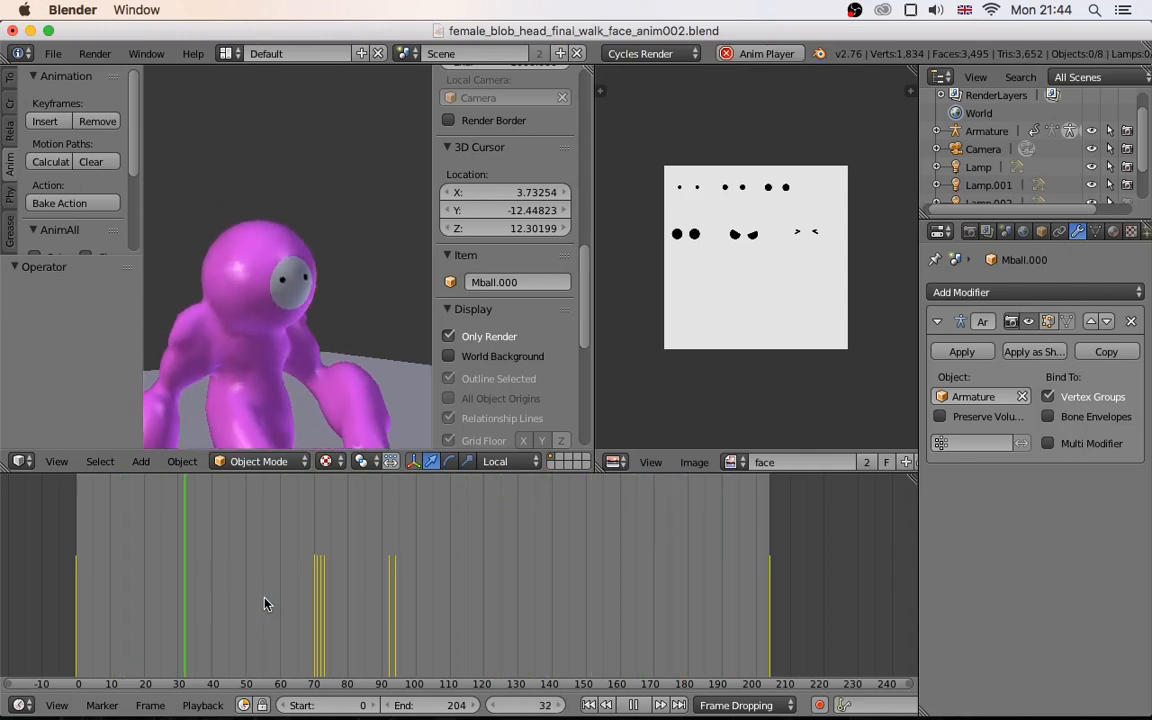
mouse_move(584, 716)
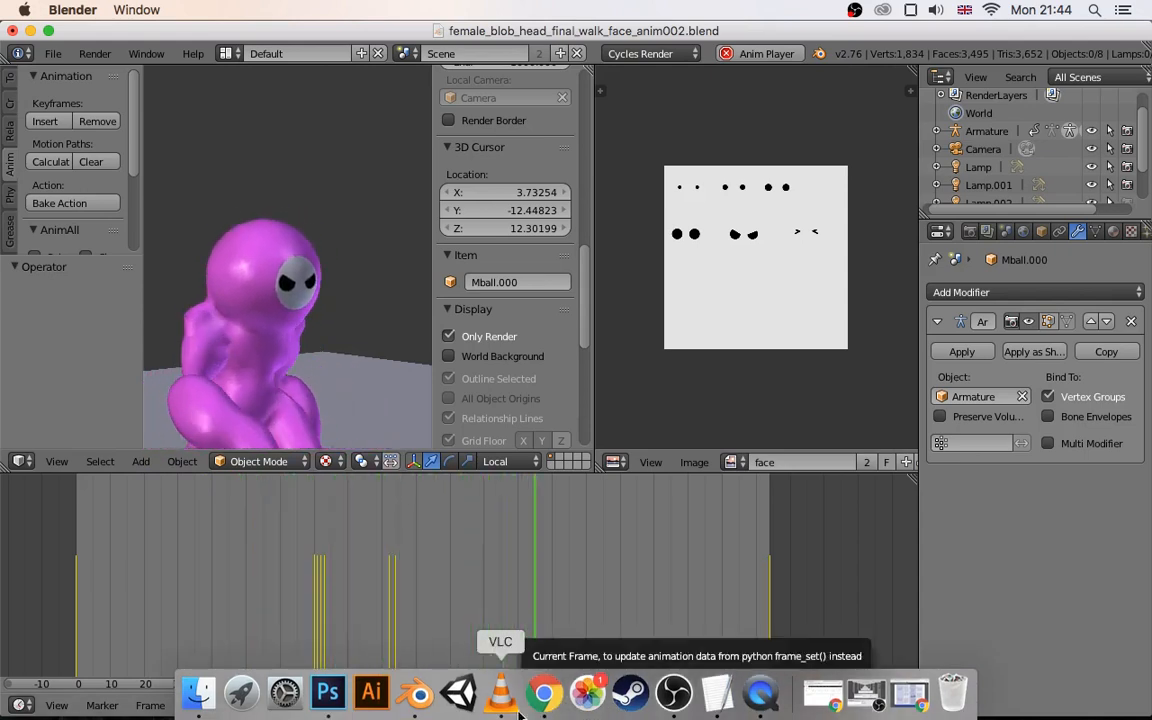
click(867, 694)
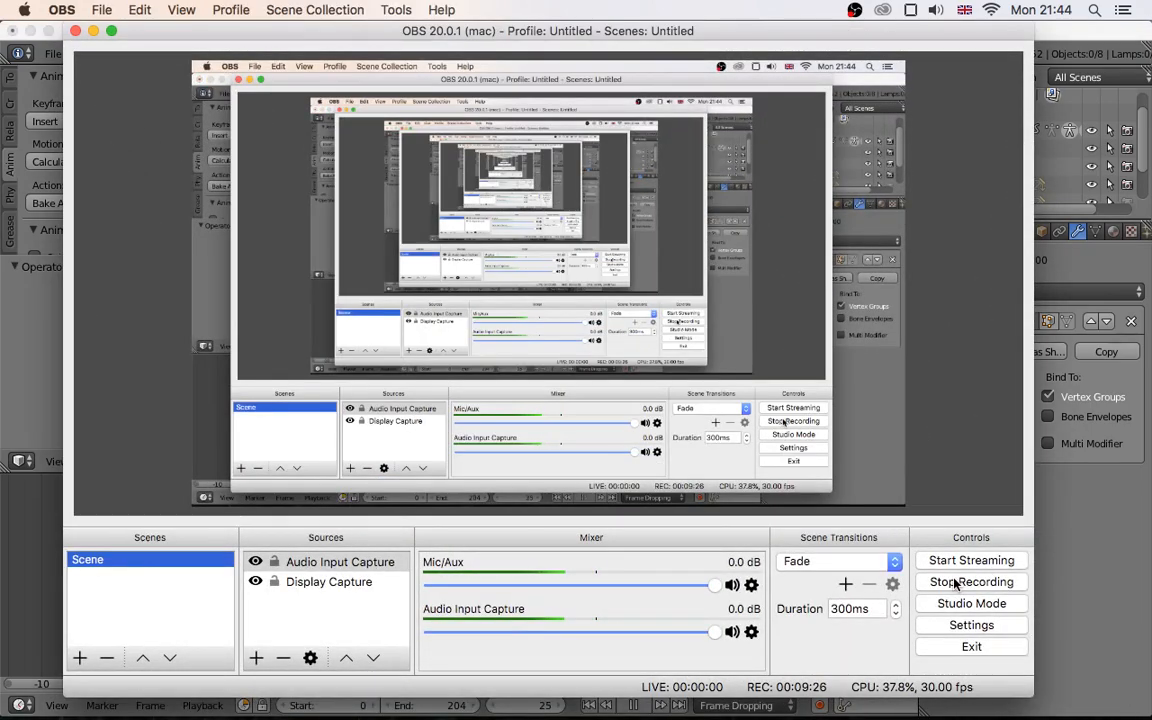